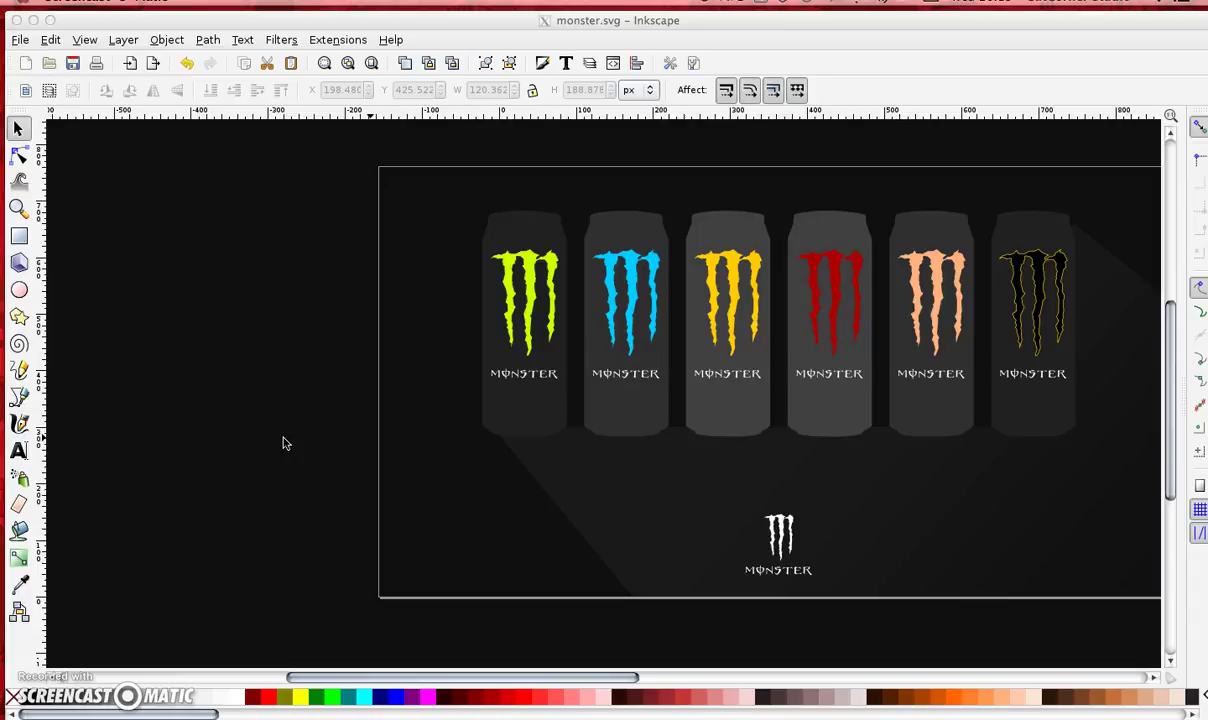
Step: Browse the Monster_Energy_Logo_Tutorial folder and open Logo_Monster_Energy.png in Preview
click(34, 20)
double_click(66, 47)
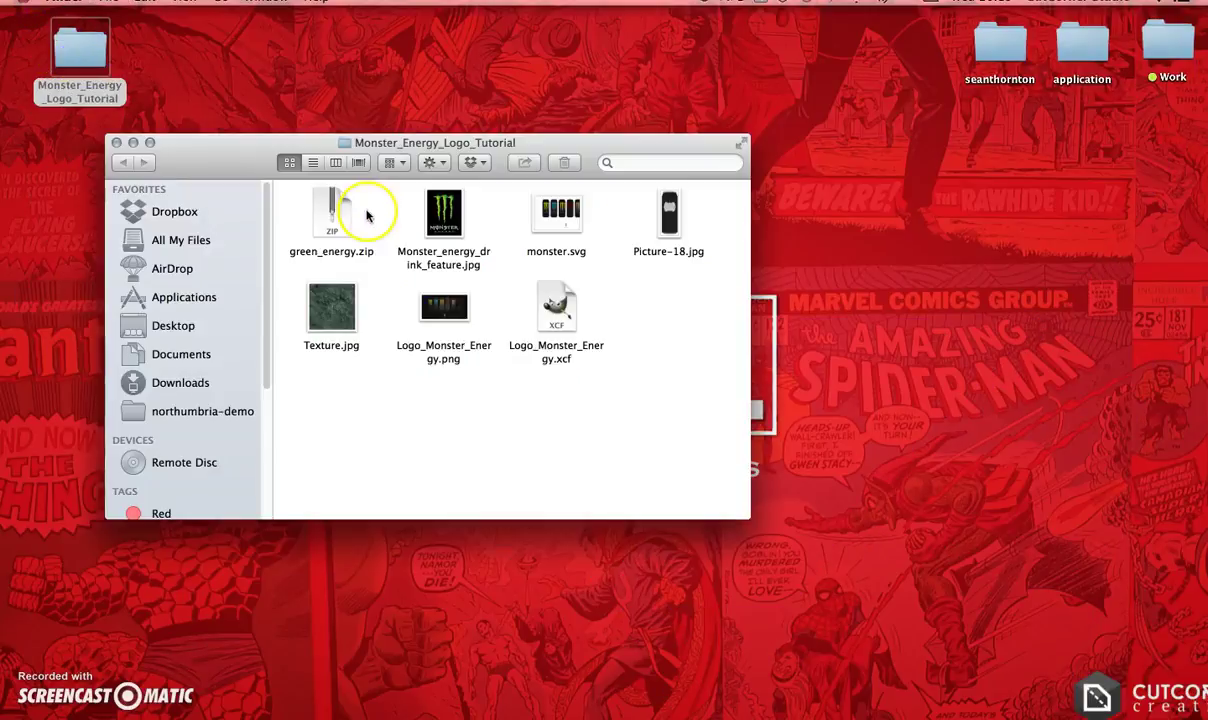
click(322, 212)
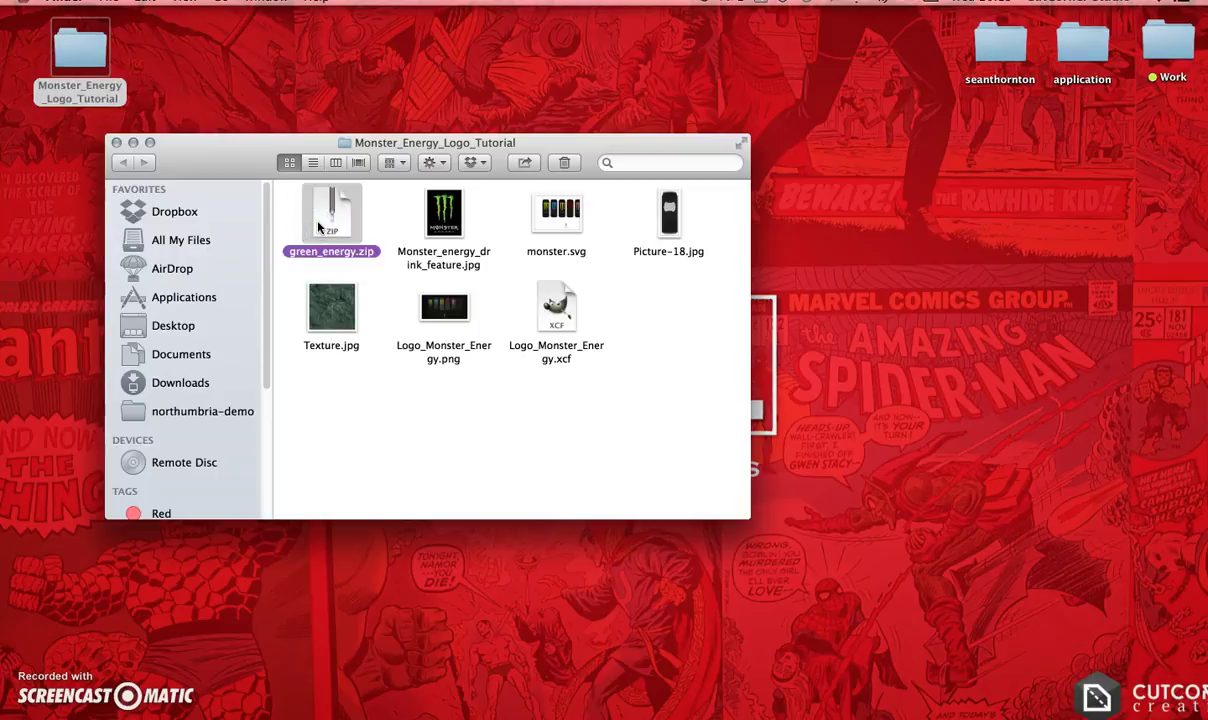
click(550, 226)
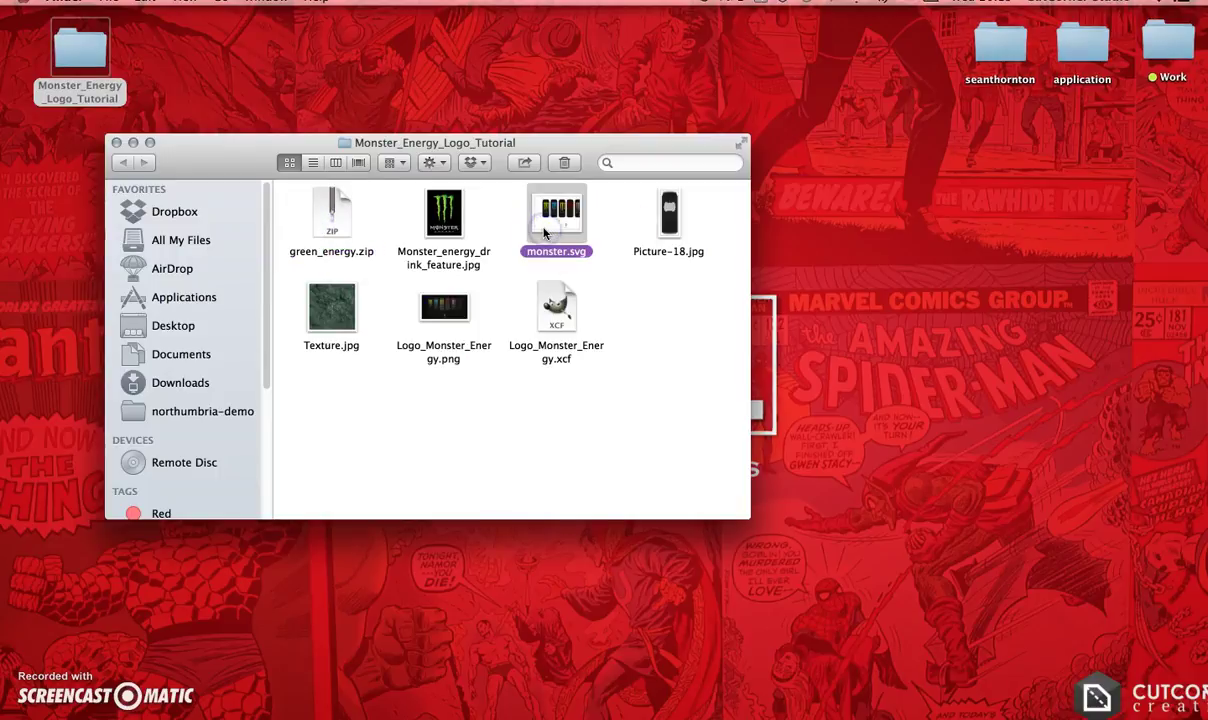
click(660, 218)
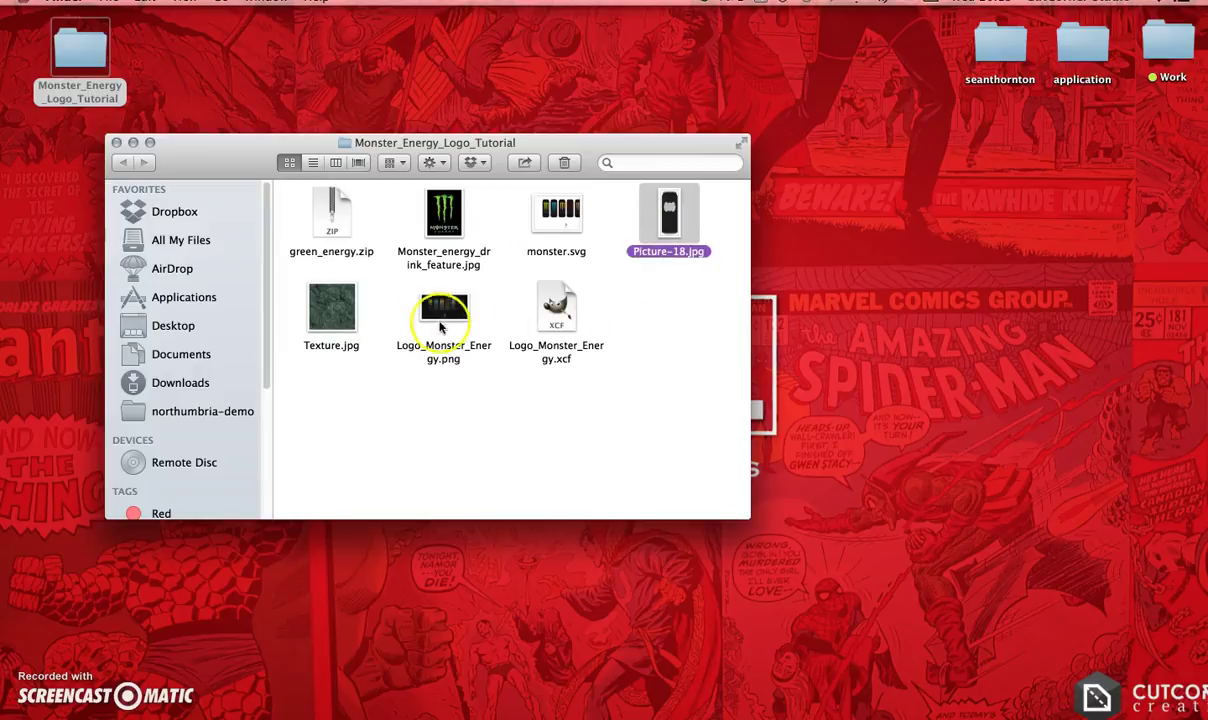
click(425, 317)
click(322, 318)
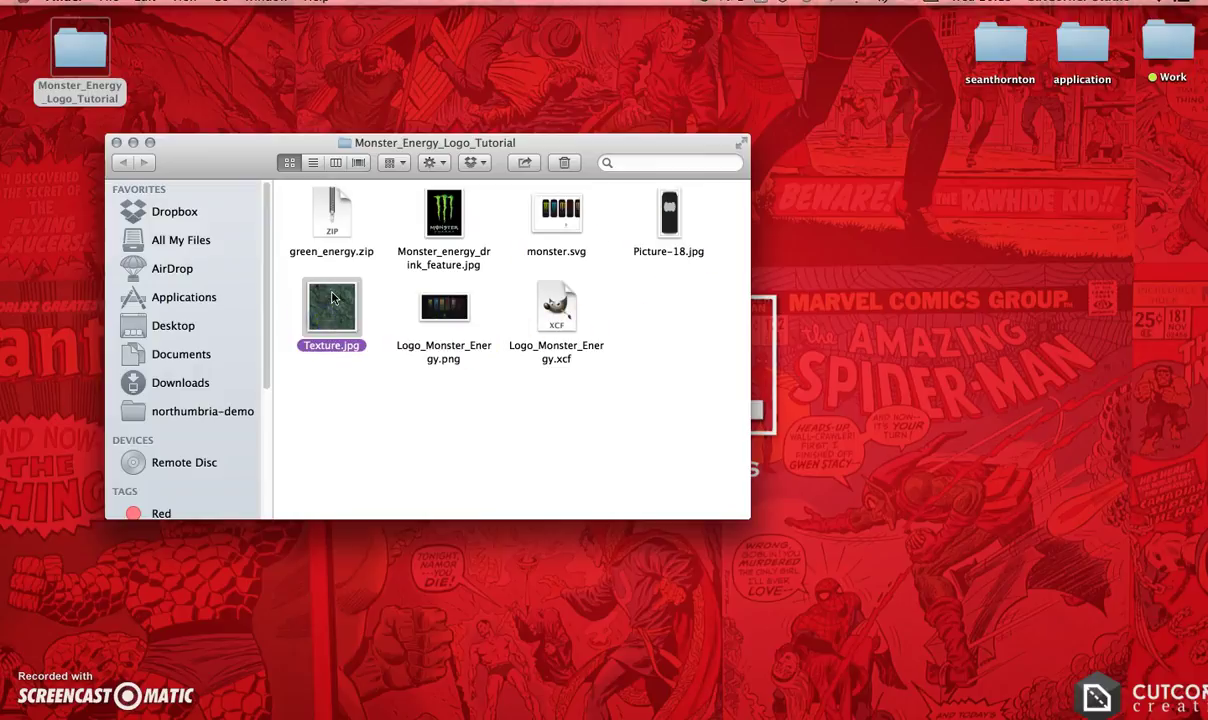
click(335, 305)
click(450, 218)
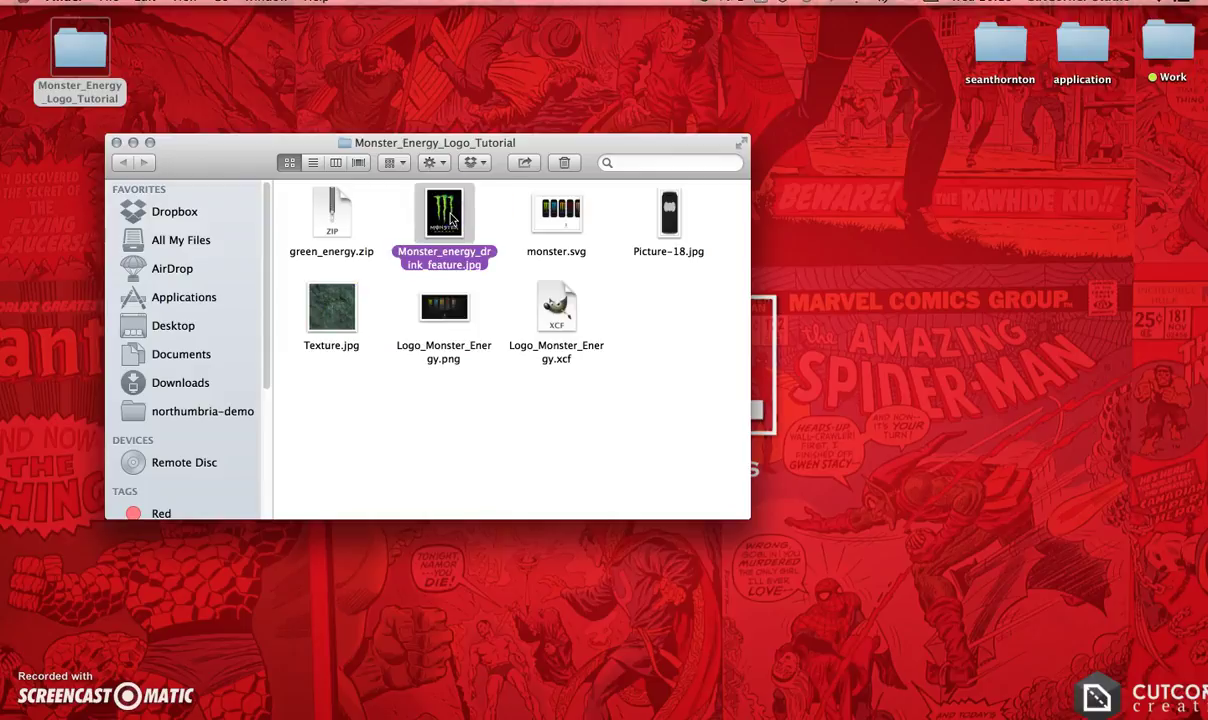
click(668, 210)
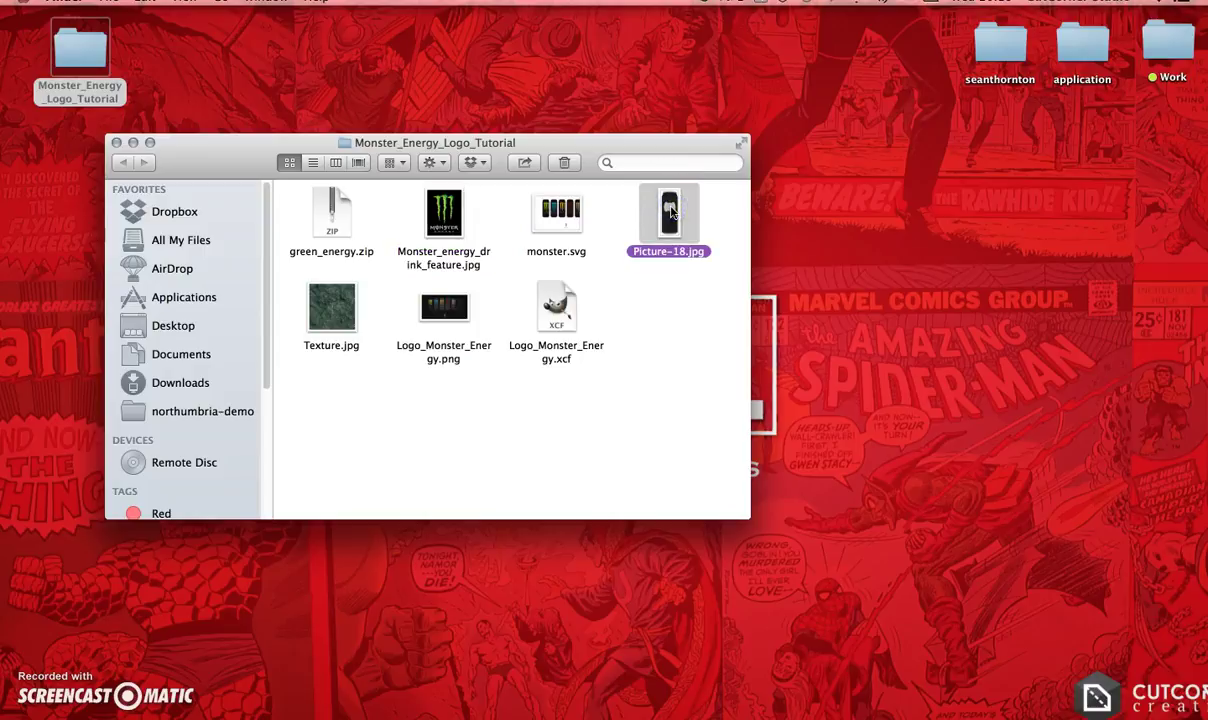
click(652, 352)
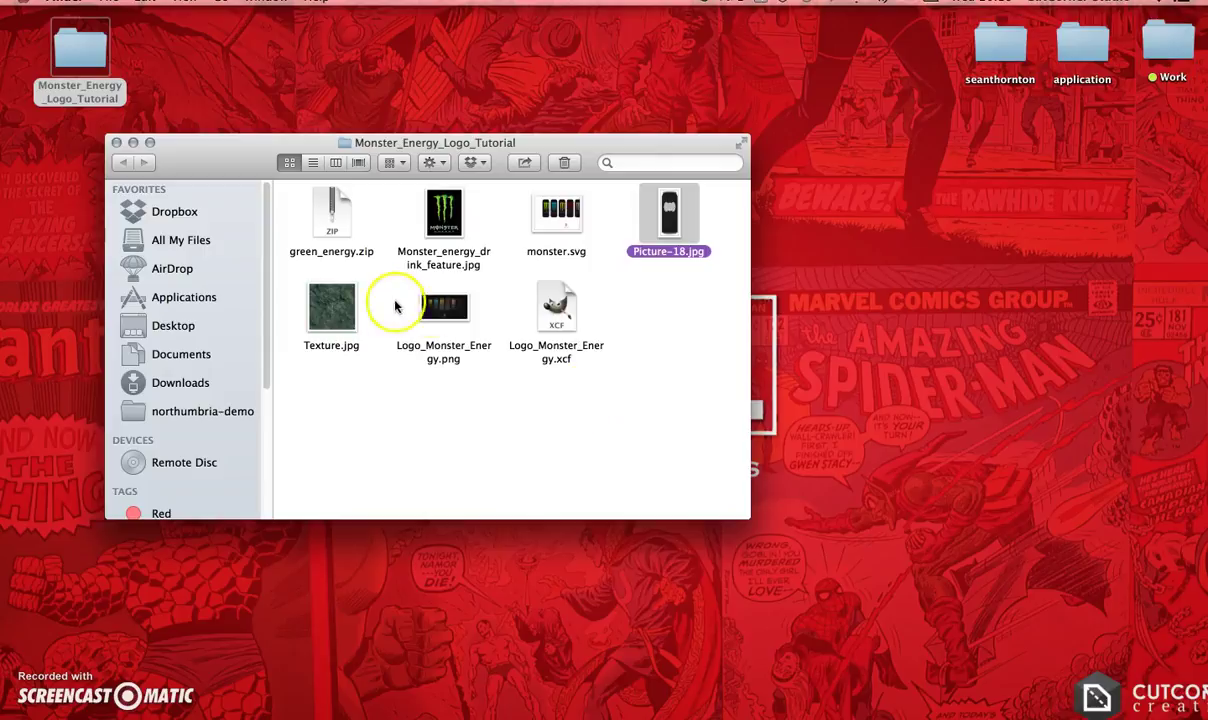
double_click(448, 312)
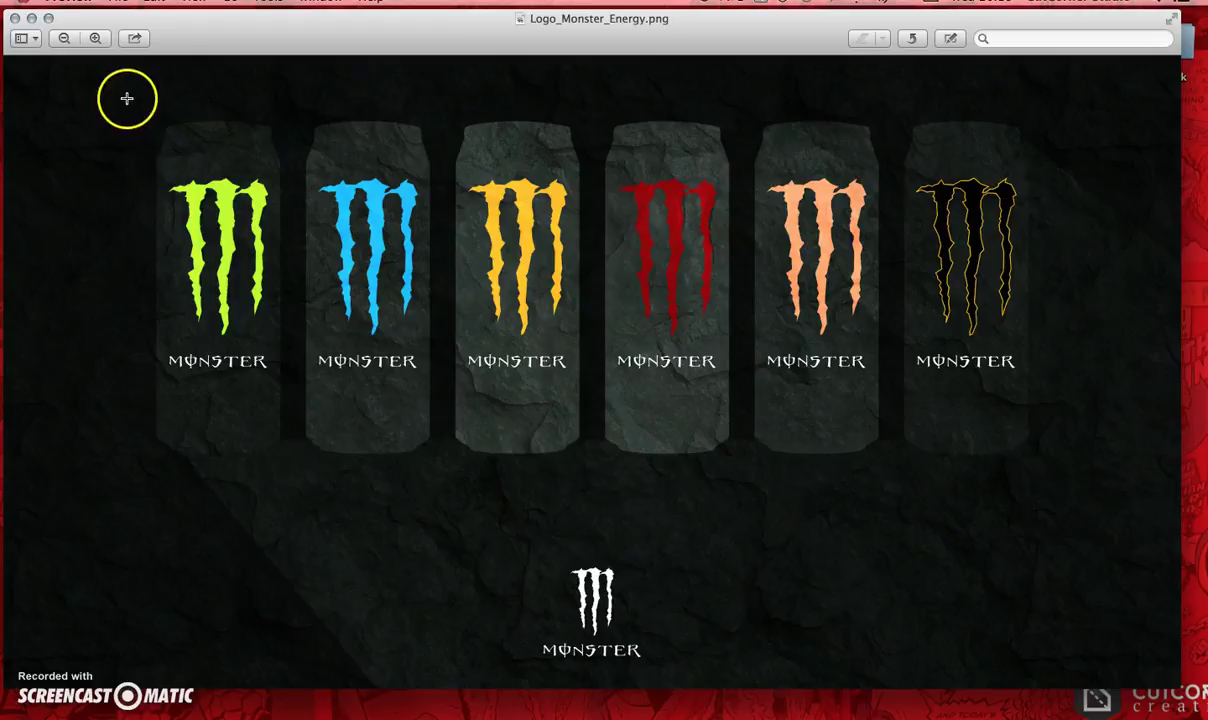
Step: Mark out the lime-green can in the six-can reference, then close Preview
drag(127, 96, 302, 491)
click(148, 50)
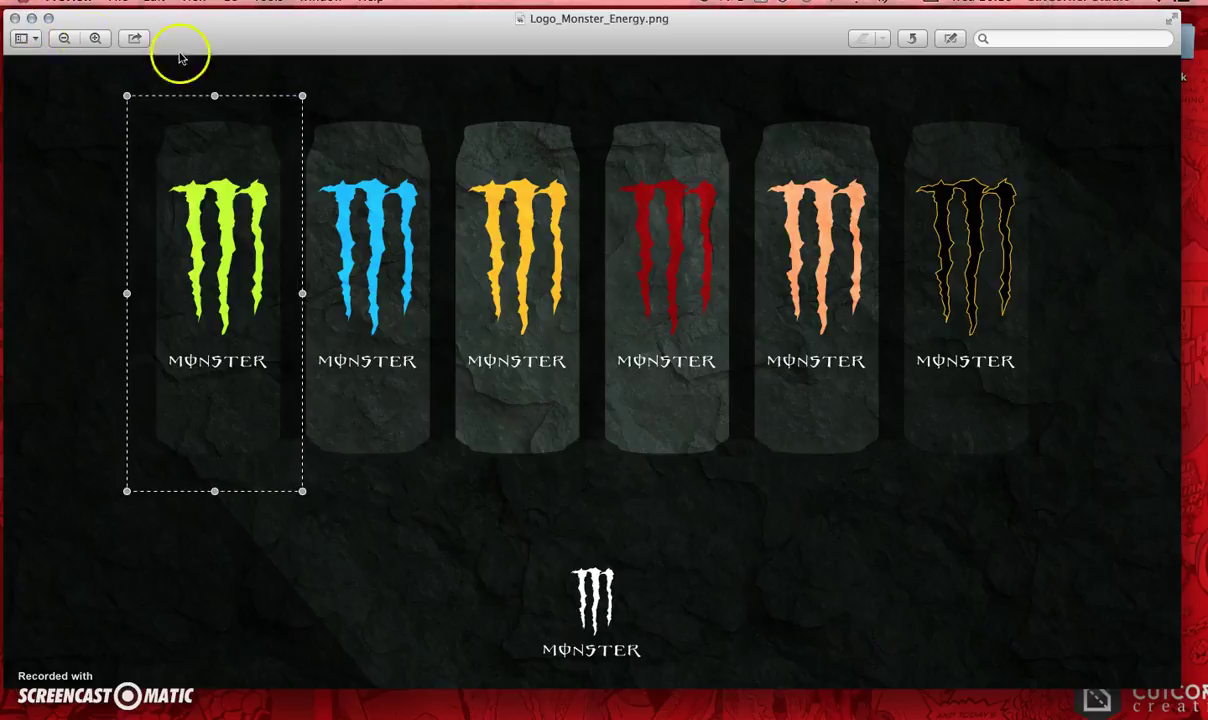
click(17, 19)
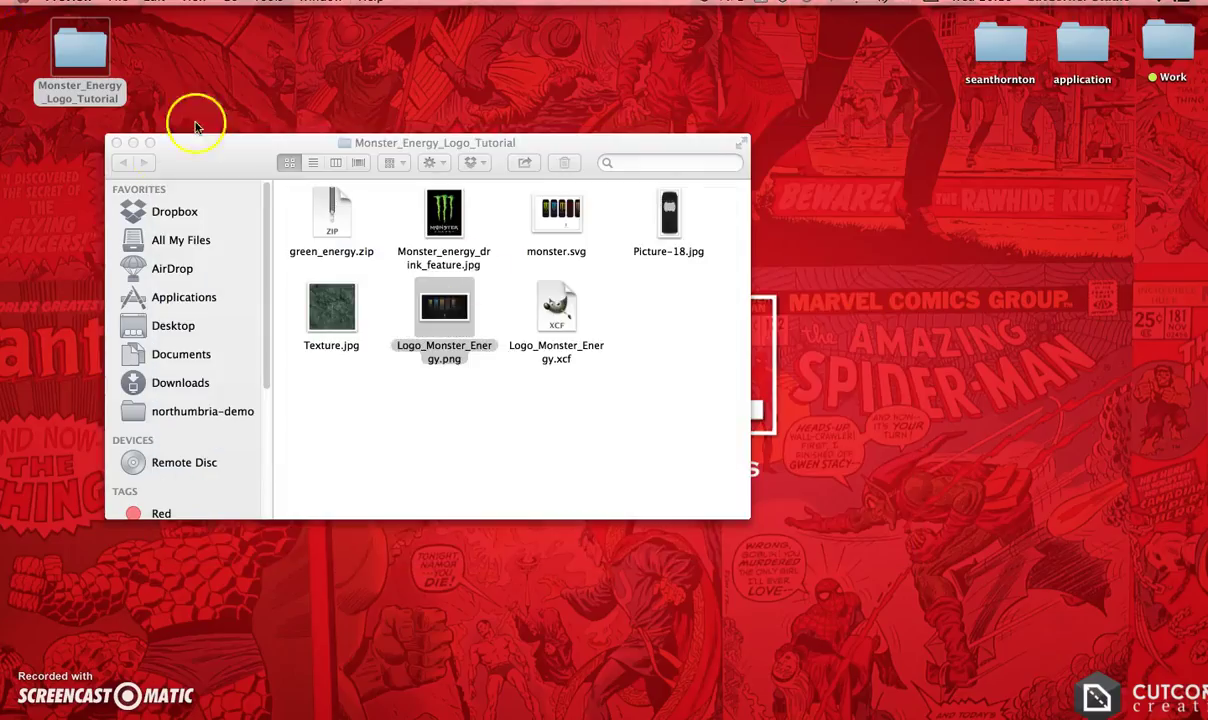
Step: Back in Inkscape, start an image import from the Monster_Energy_Logo_Tutorial folder
click(116, 143)
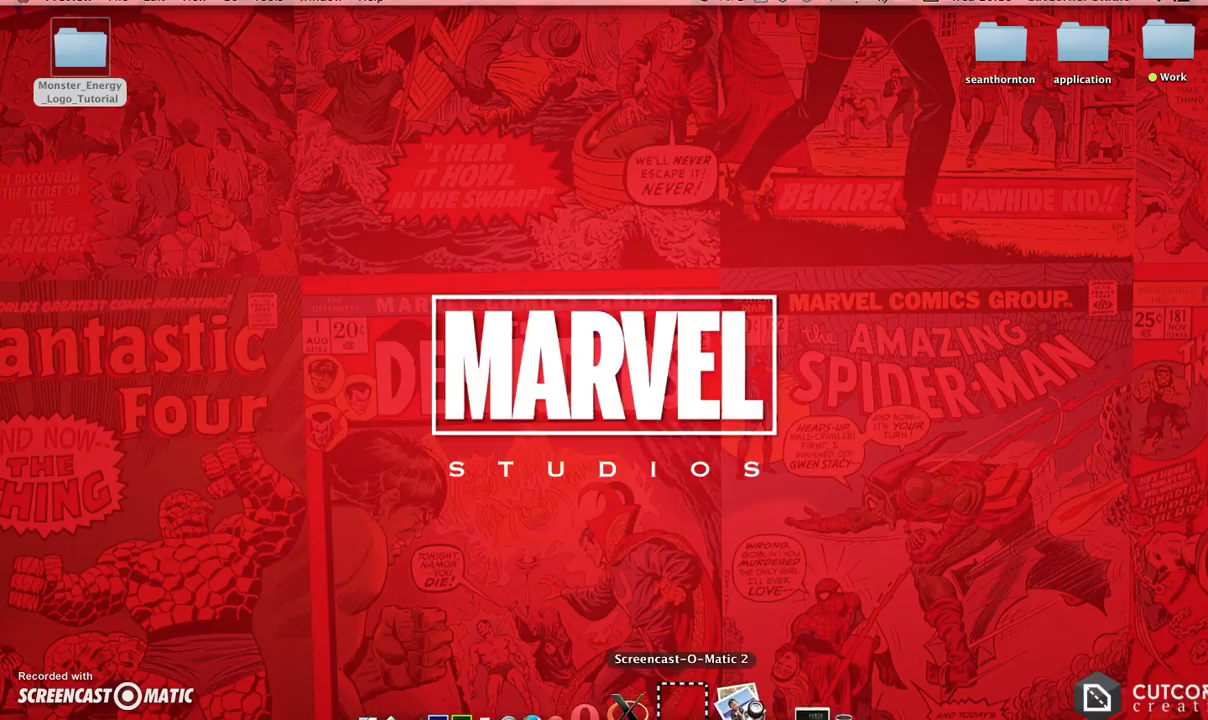
click(703, 703)
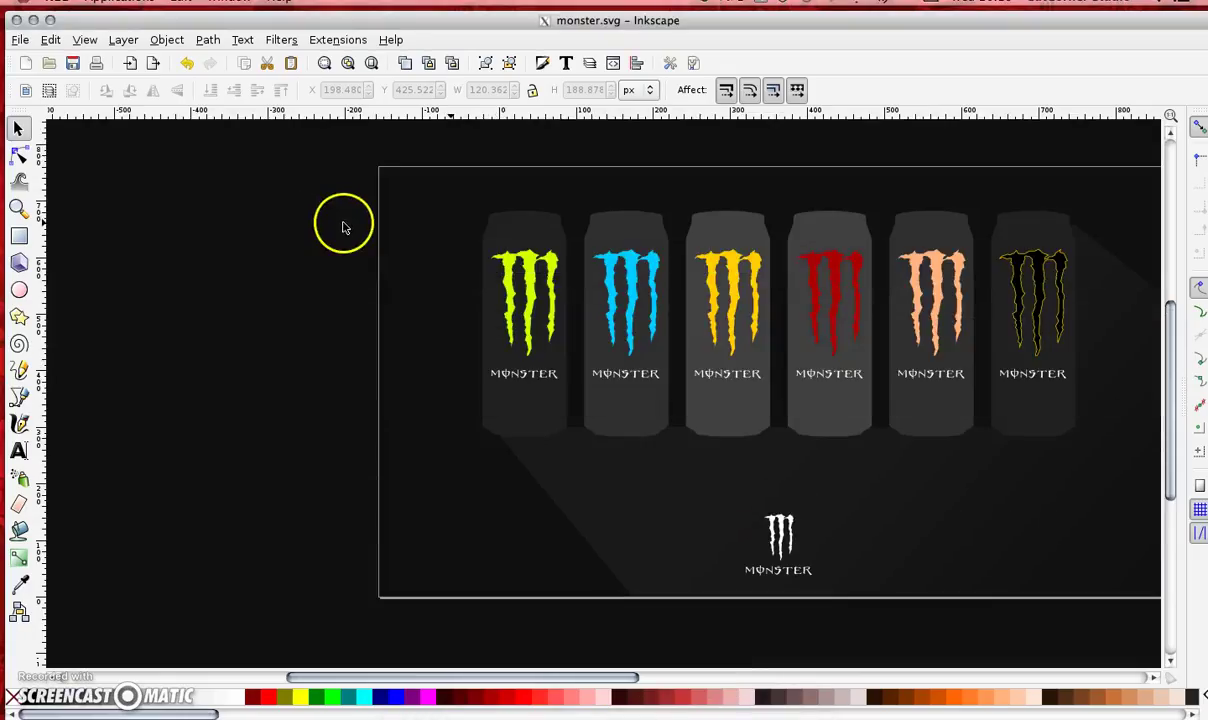
click(19, 42)
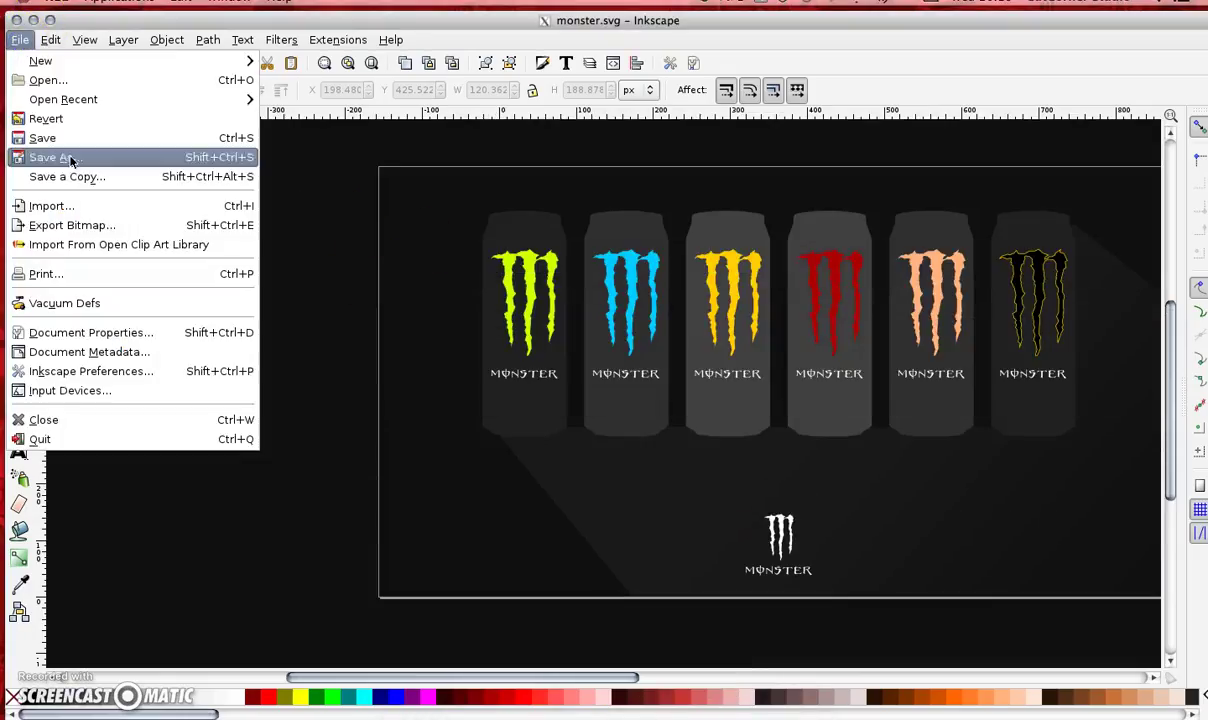
click(66, 204)
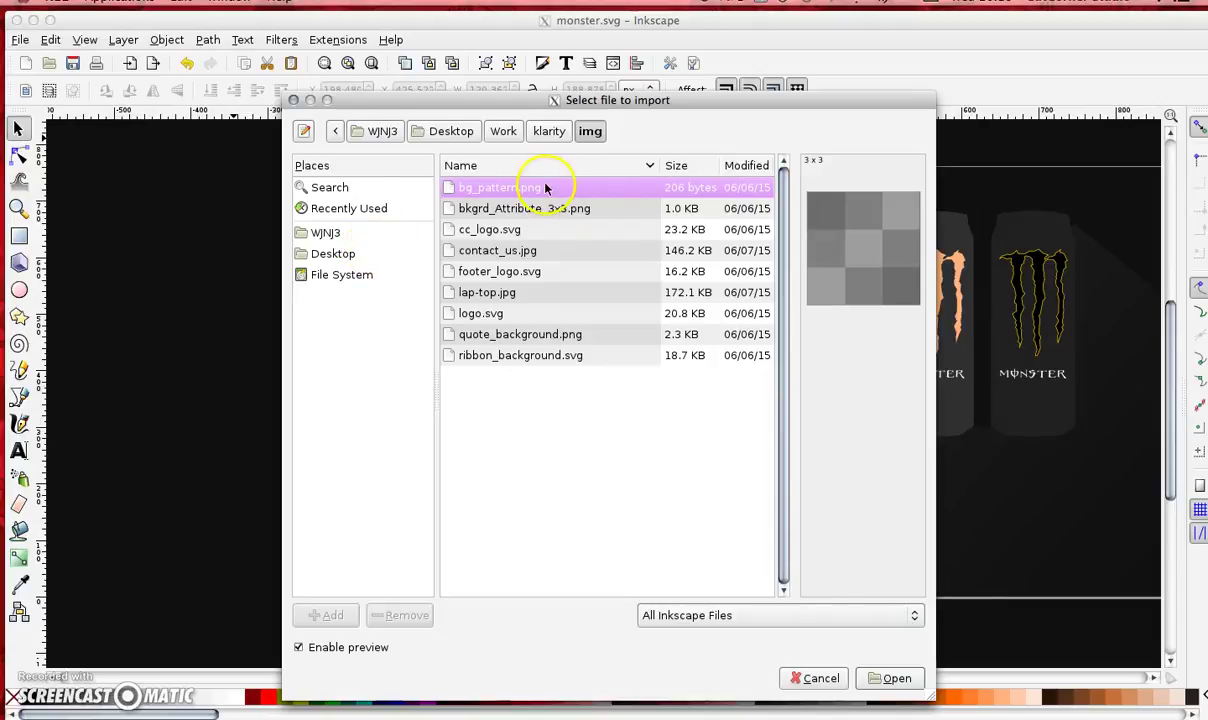
click(330, 253)
click(528, 191)
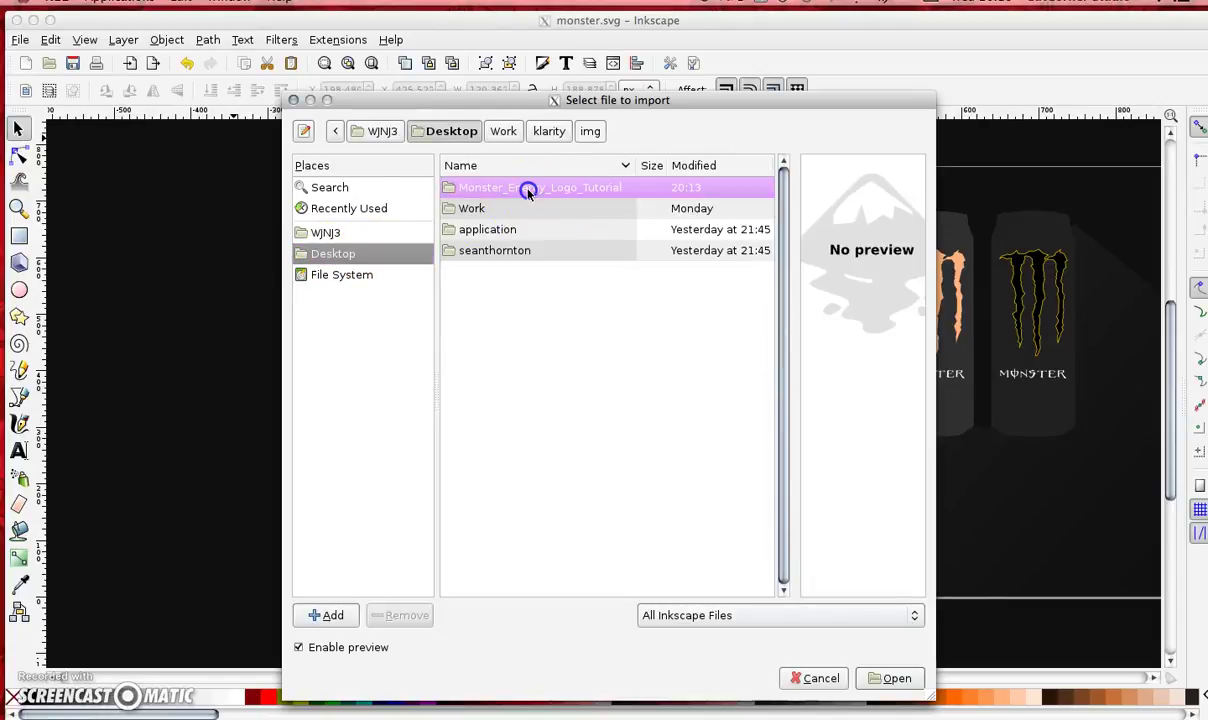
double_click(630, 188)
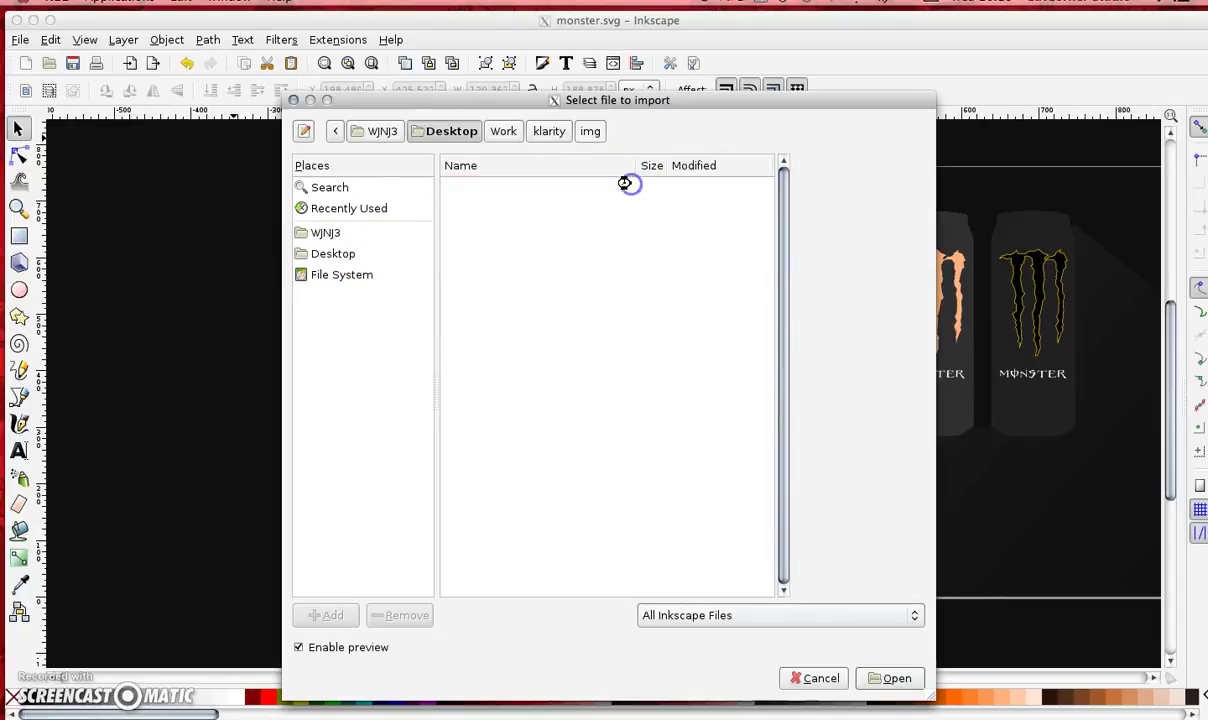
Step: Embed Monster_energy_drink_feature.jpg and move it to the left of the page
drag(691, 137, 623, 175)
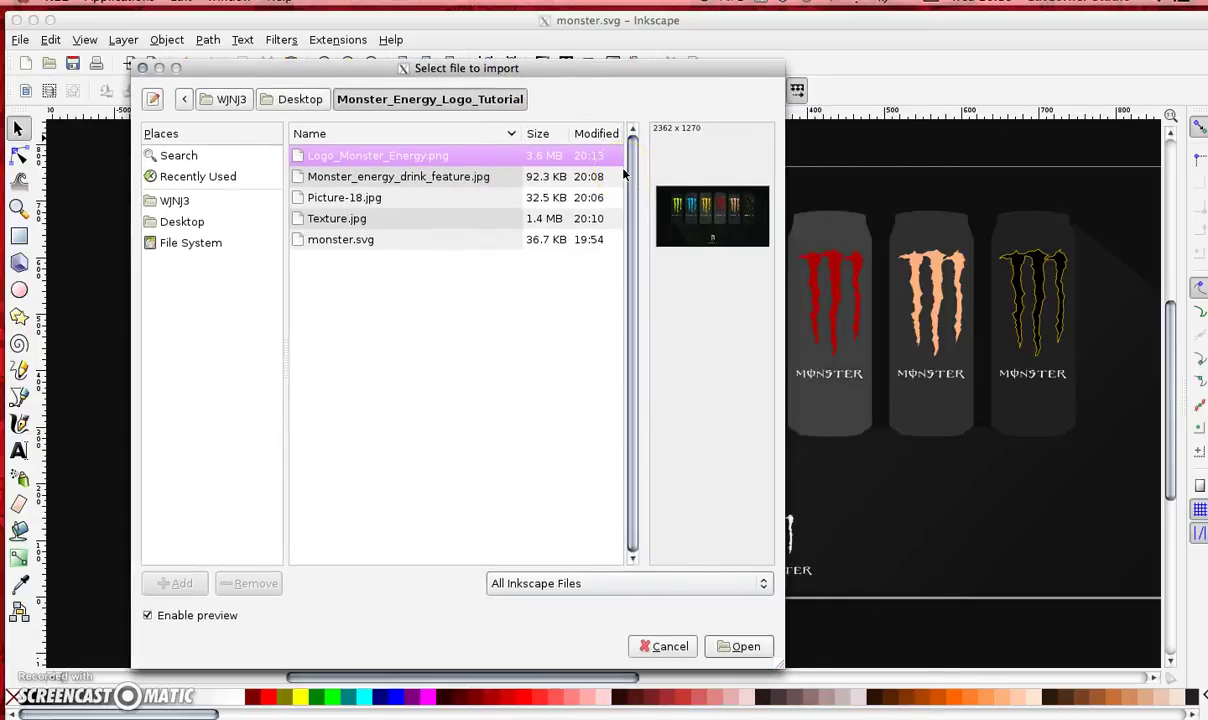
click(404, 187)
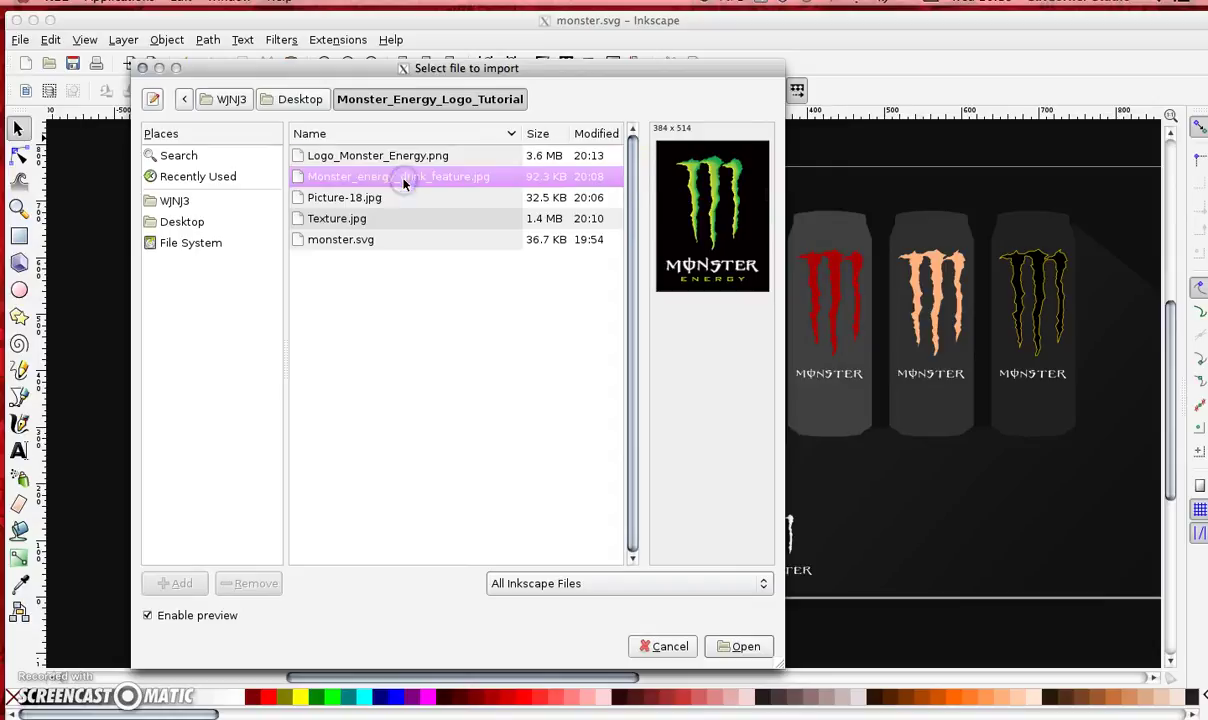
click(738, 646)
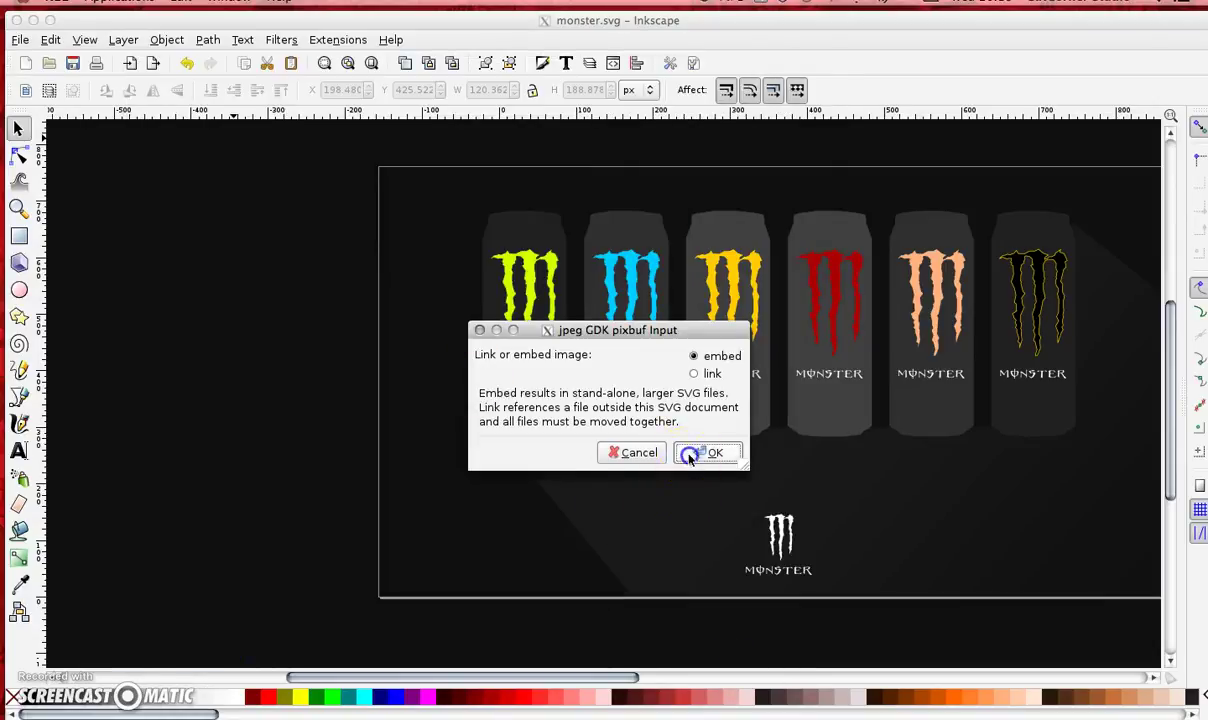
click(706, 452)
drag(706, 439, 253, 270)
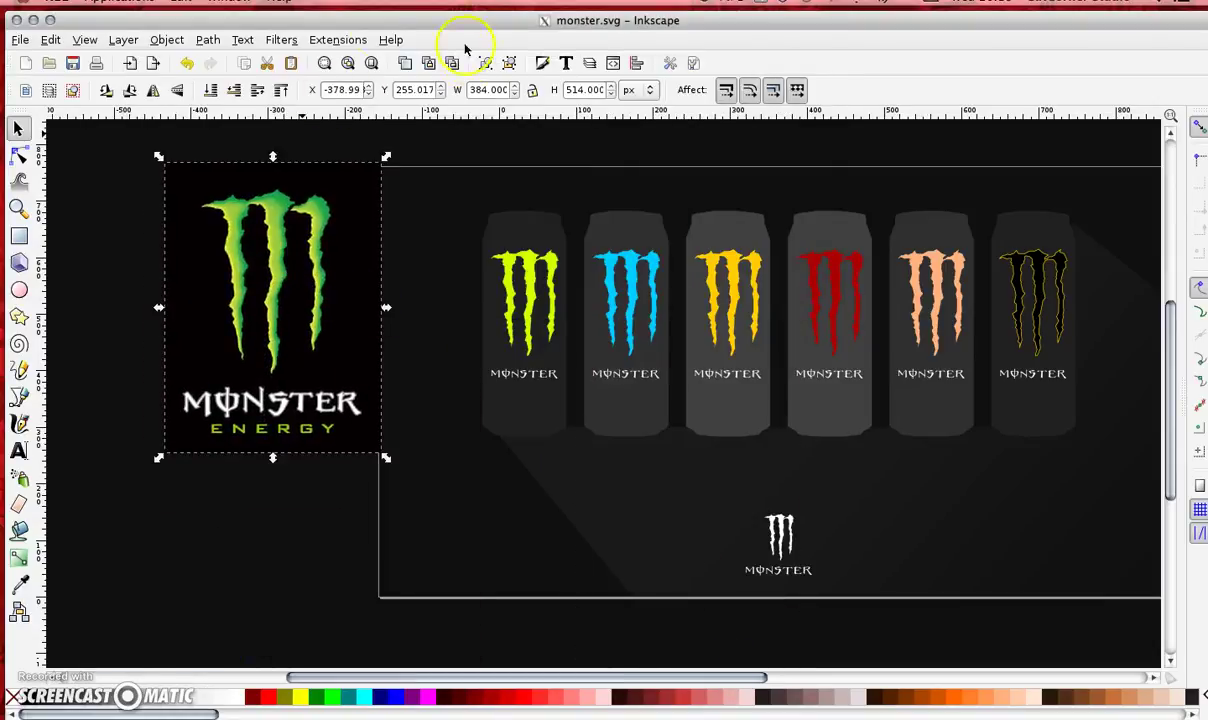
Step: Zoom to the logo and Bezier-trace from the left claw tip across and along the middle claw
click(324, 63)
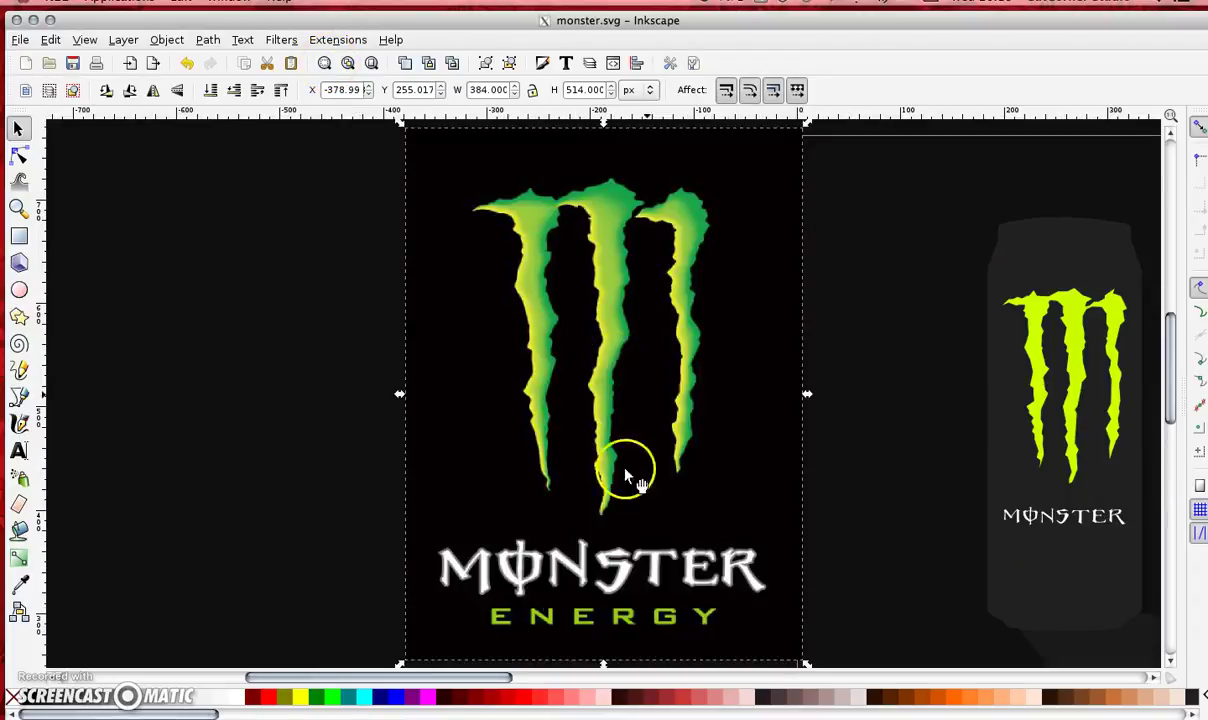
drag(469, 676, 519, 679)
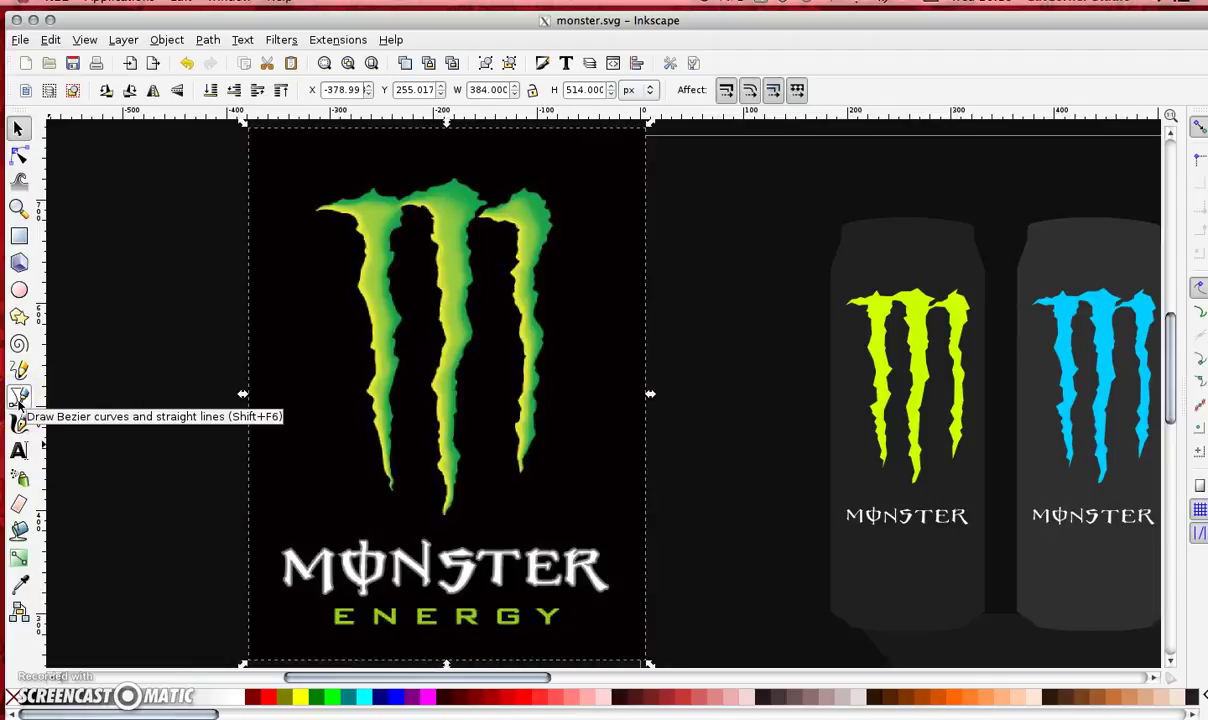
click(18, 398)
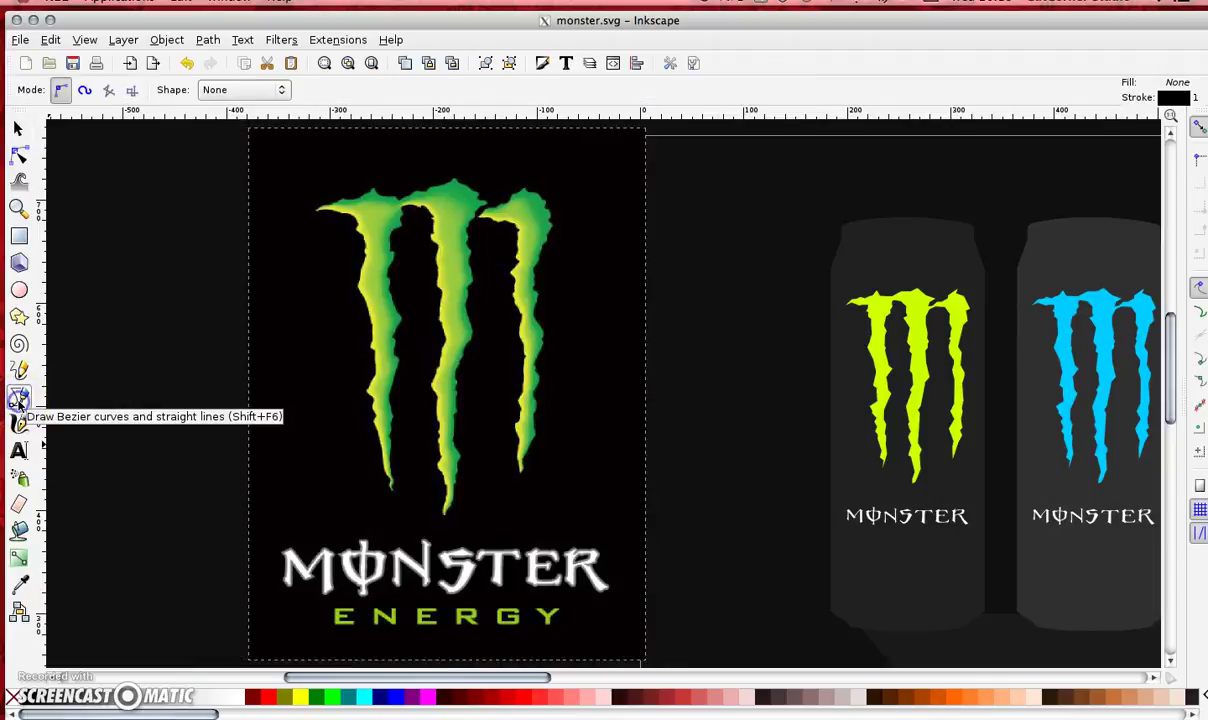
click(320, 212)
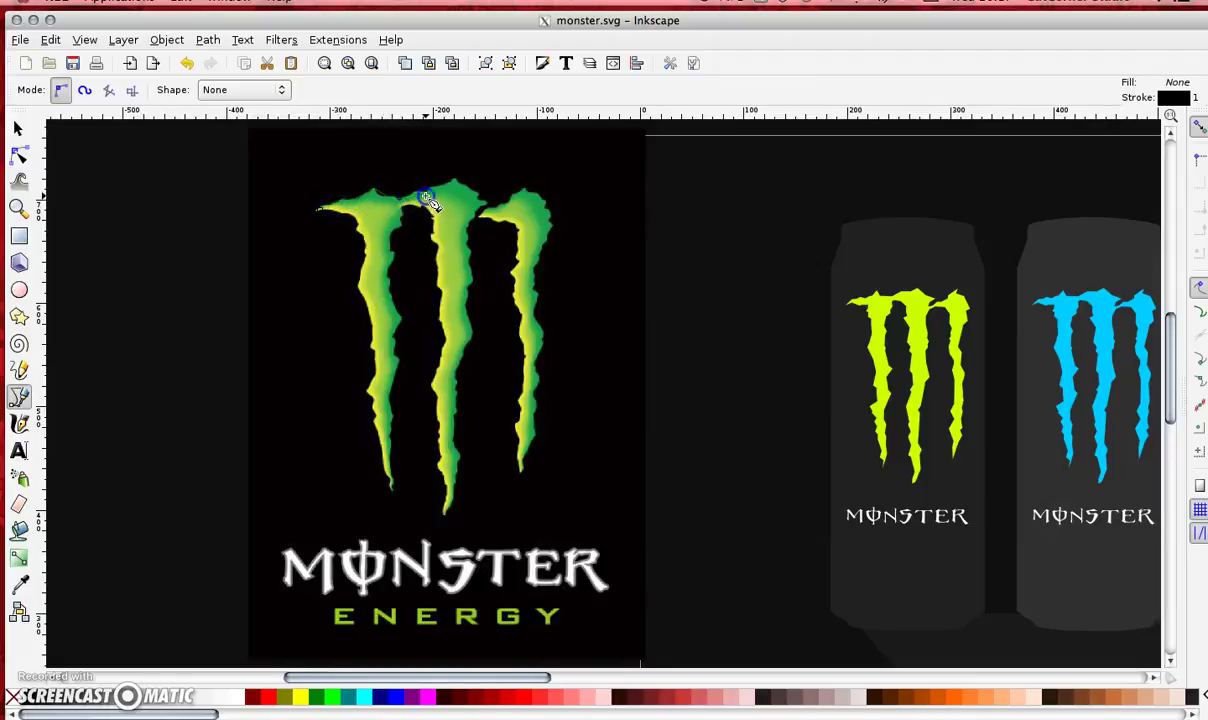
click(476, 192)
click(477, 211)
click(465, 234)
click(455, 401)
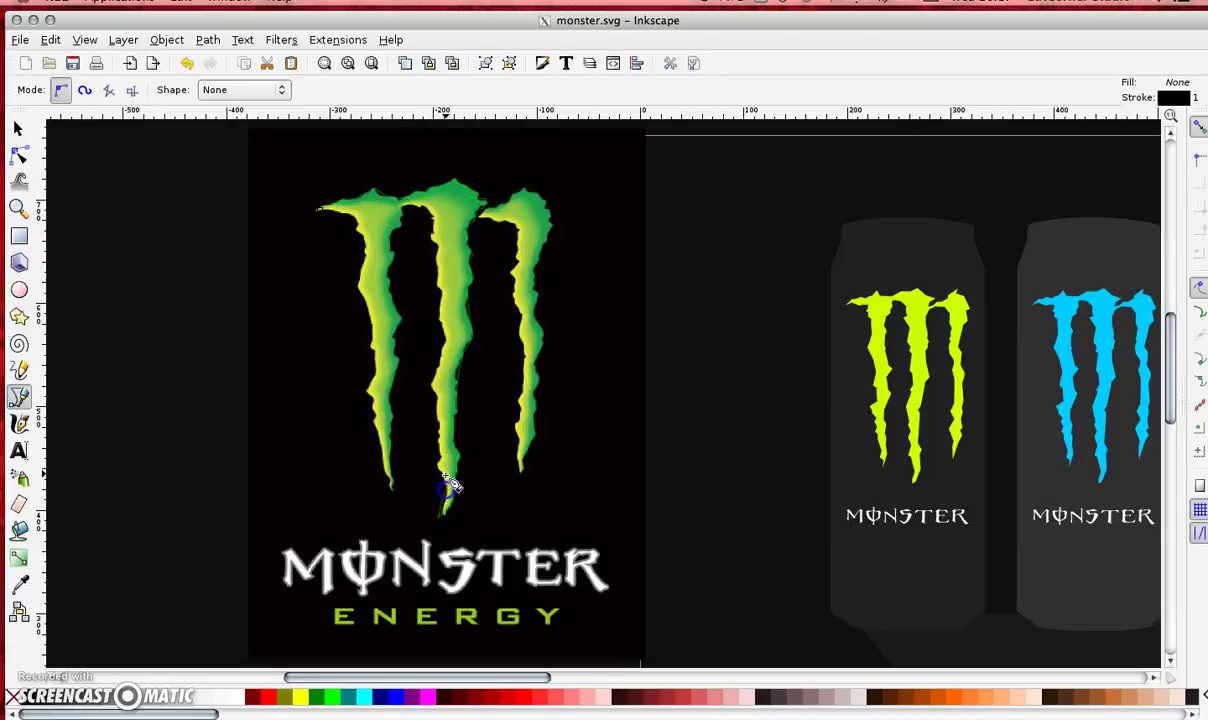
click(446, 458)
click(446, 337)
click(446, 299)
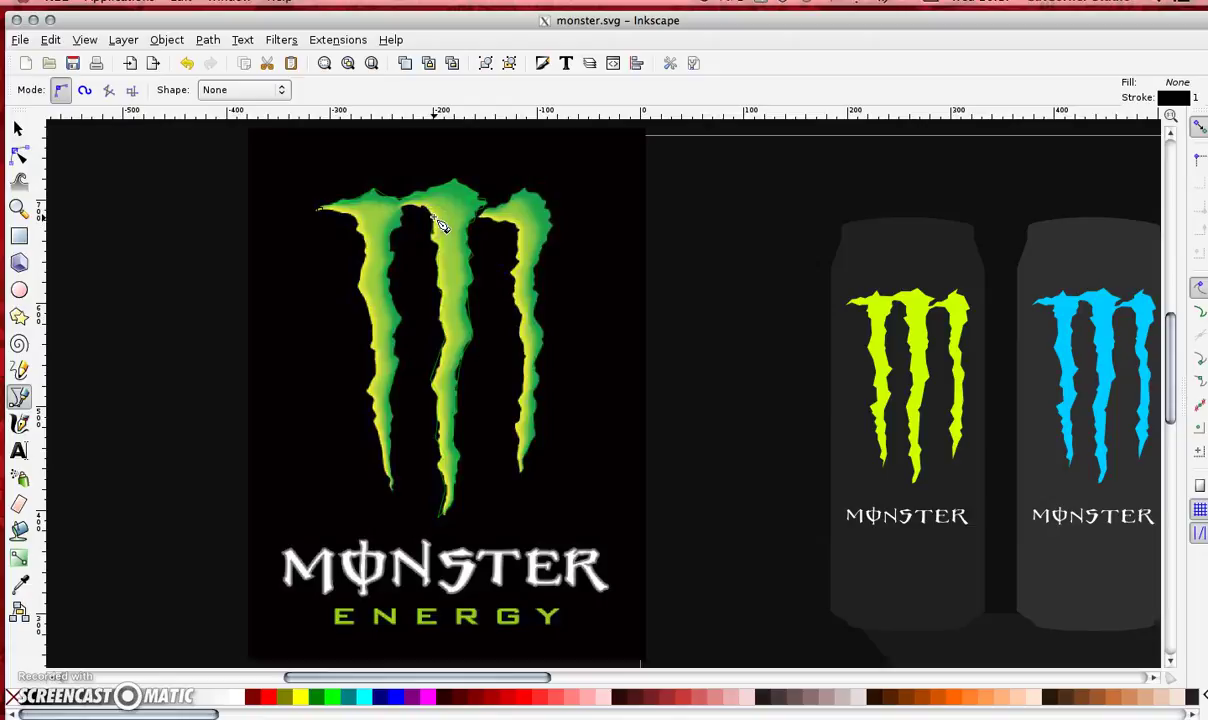
Step: Continue the outline across the top and down and back up both edges of the left claw
click(400, 217)
click(389, 231)
click(390, 251)
click(392, 293)
click(392, 332)
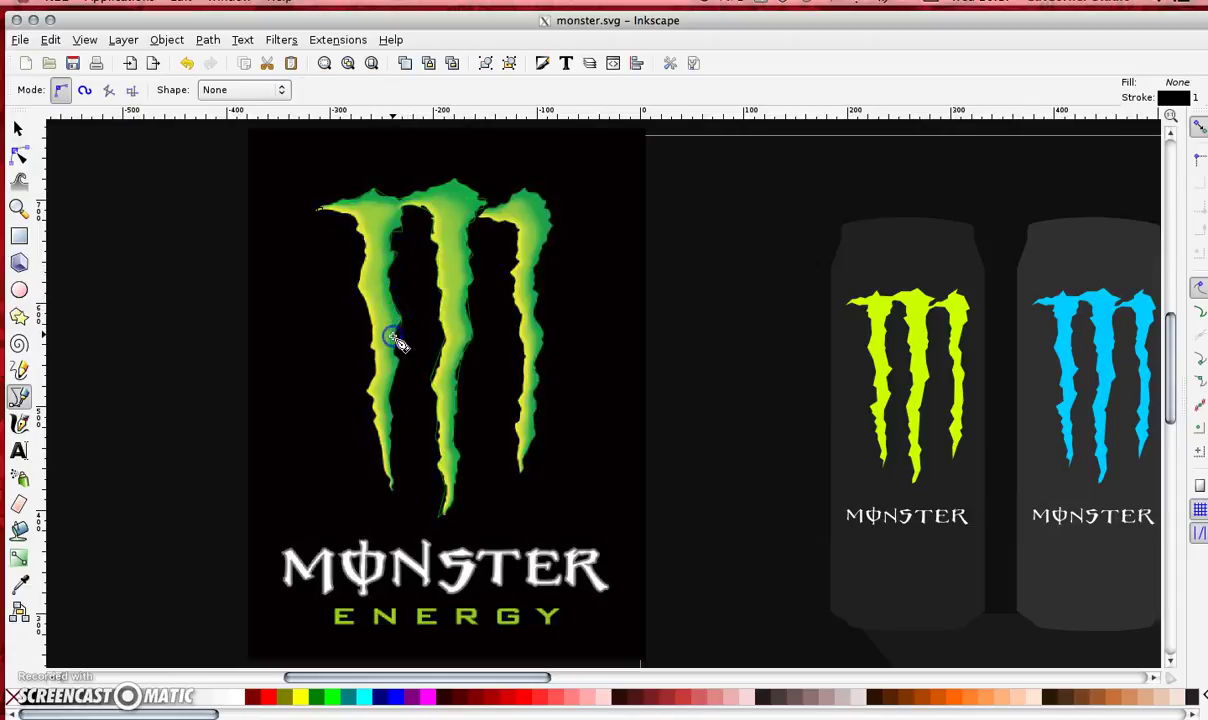
click(386, 399)
click(389, 428)
click(389, 485)
click(384, 463)
click(374, 416)
click(374, 373)
click(370, 340)
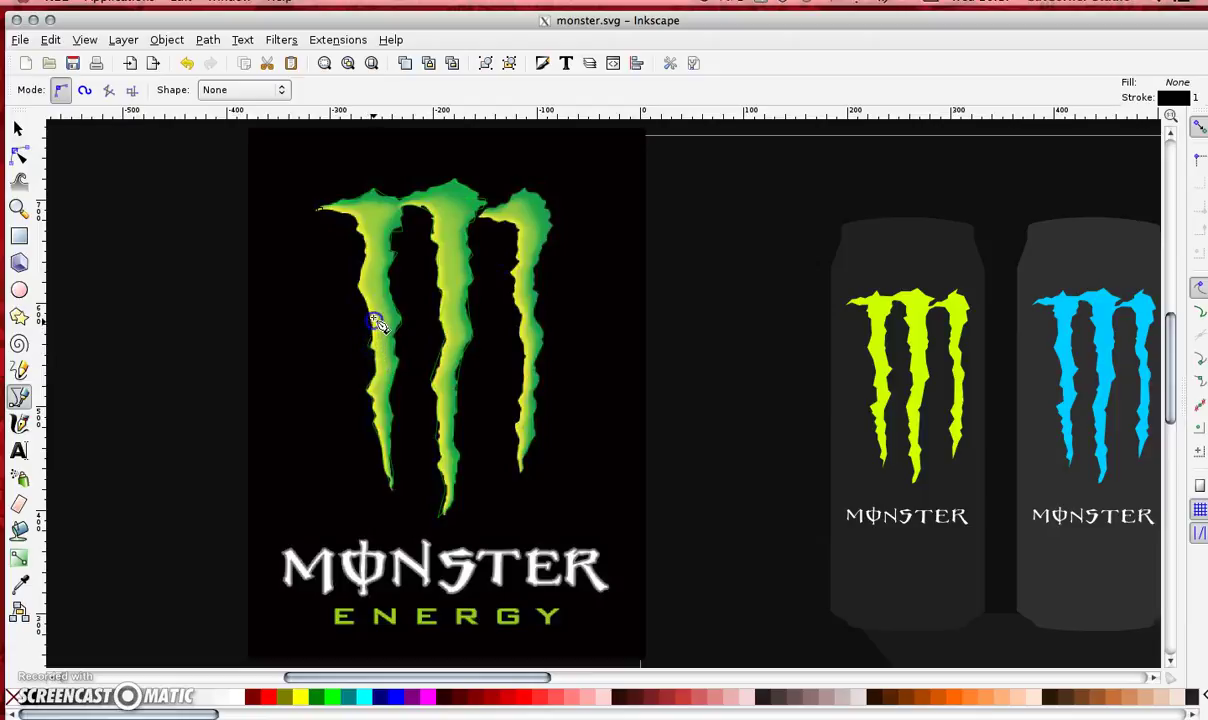
click(370, 253)
click(350, 217)
Step: Close the left-claw outline, then trace and close a second path around the right claw
click(319, 207)
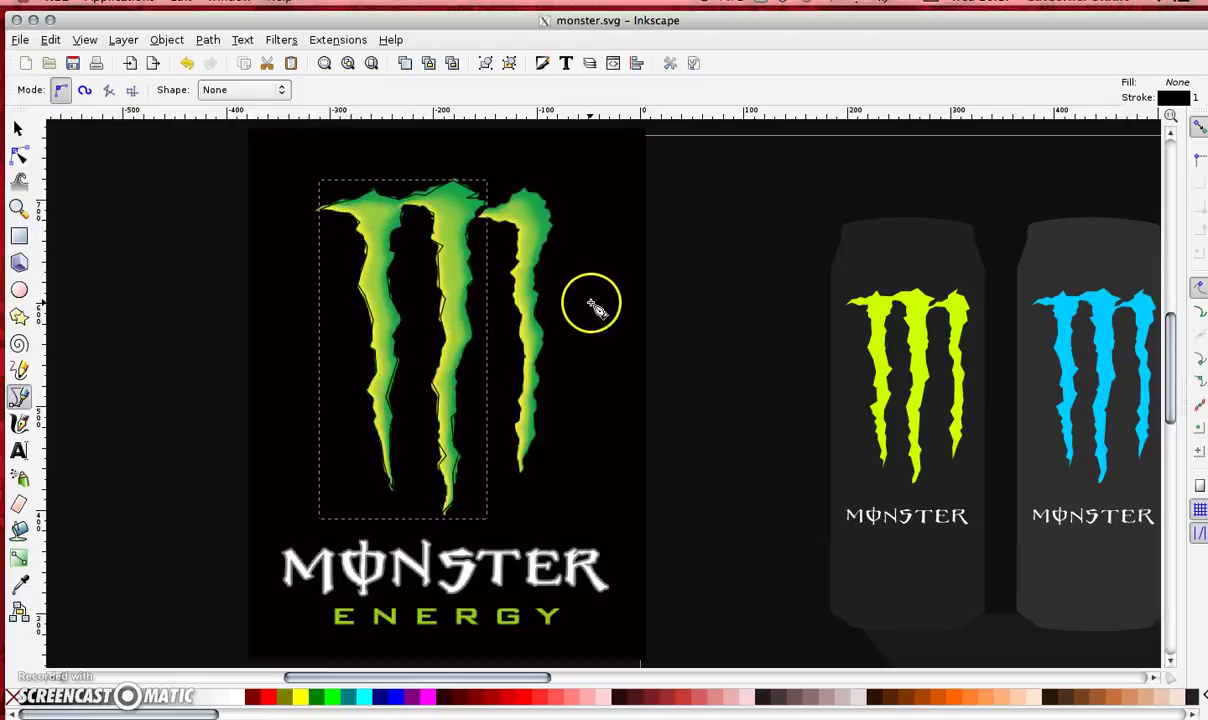
click(497, 221)
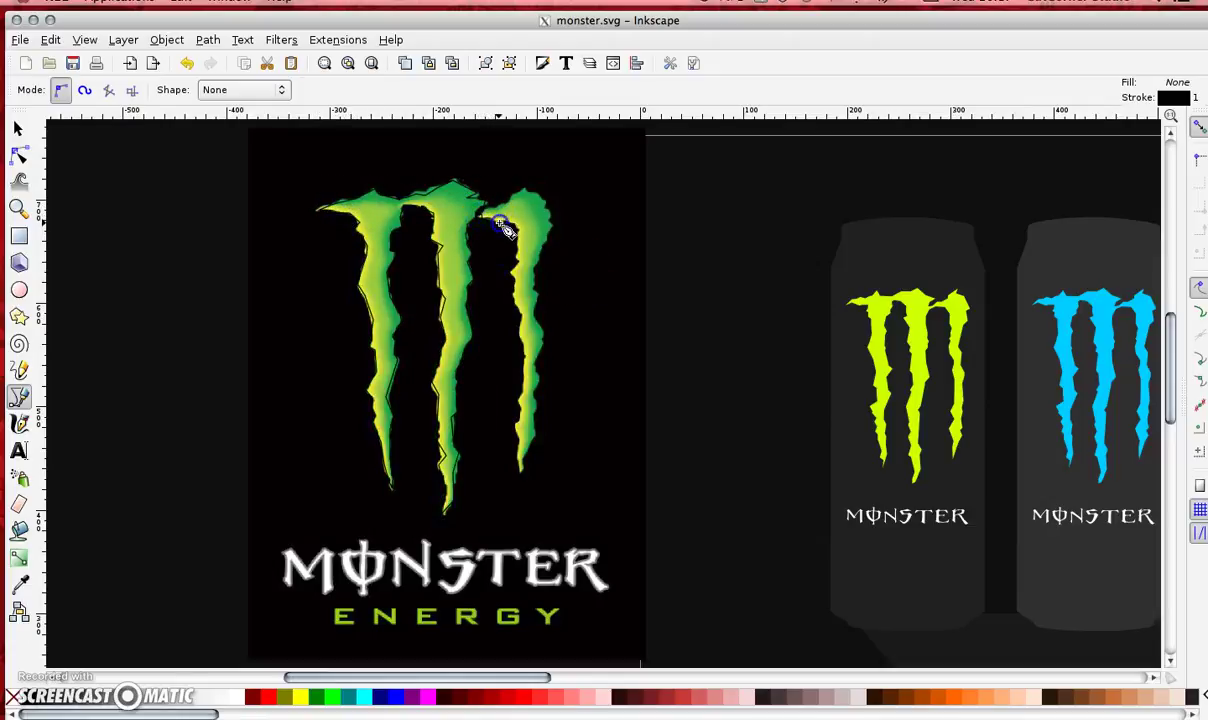
click(519, 259)
click(521, 310)
click(520, 403)
click(520, 463)
click(517, 490)
click(531, 431)
click(533, 362)
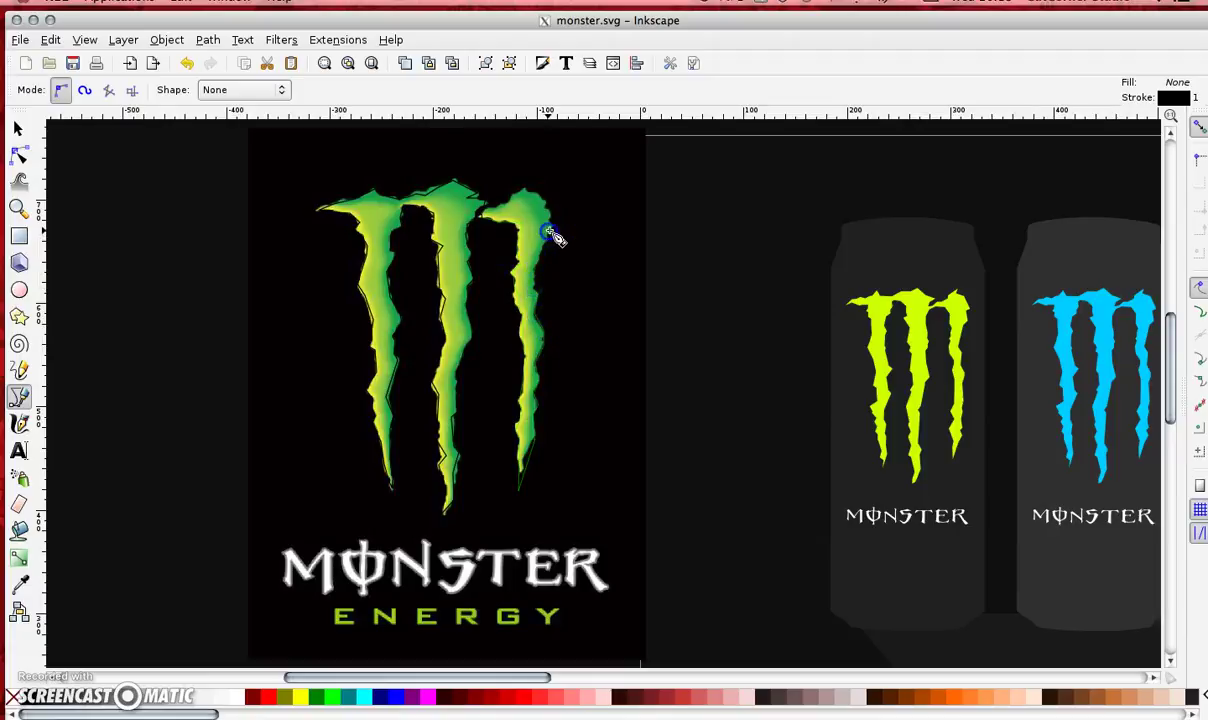
click(486, 223)
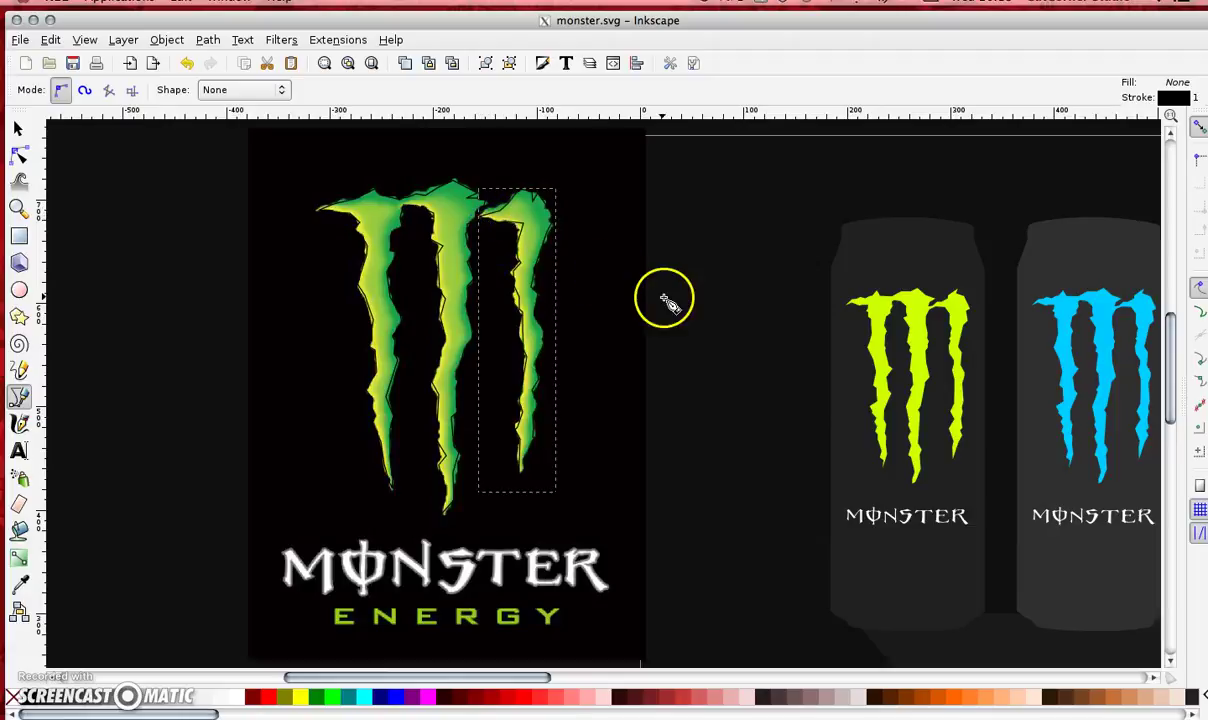
Step: Select both claw paths and fill them with the flat green sampled from the left claw
click(19, 128)
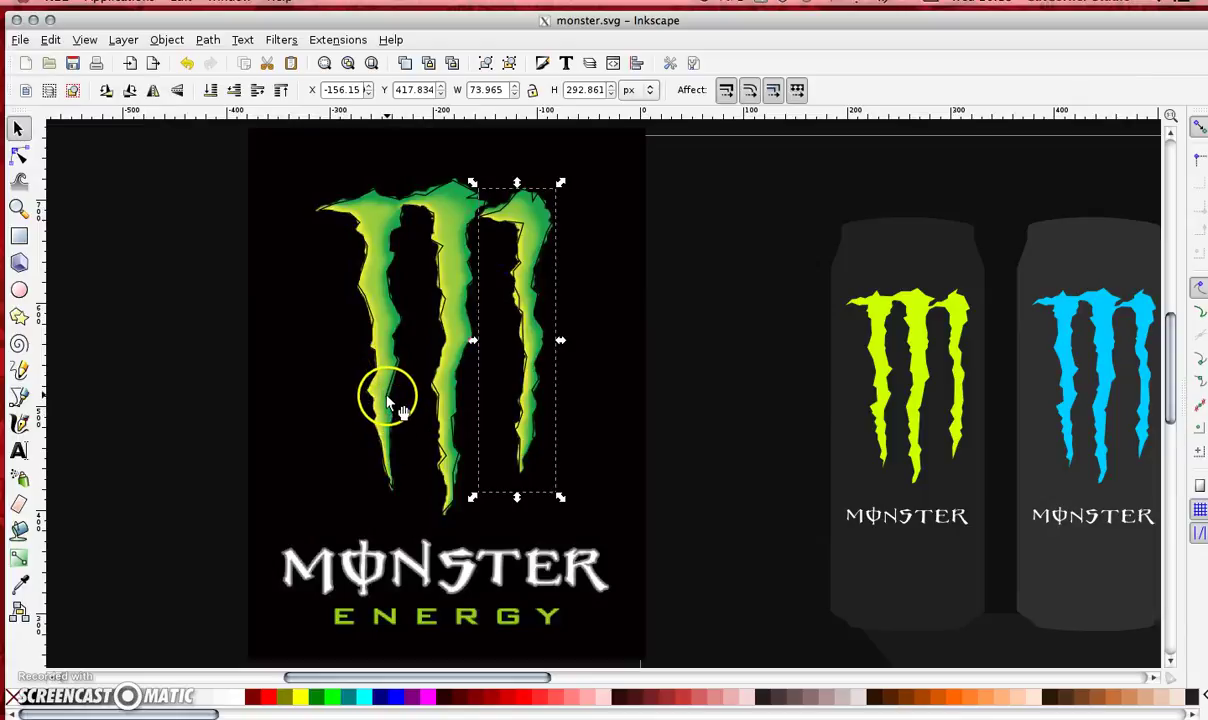
shift+click(389, 400)
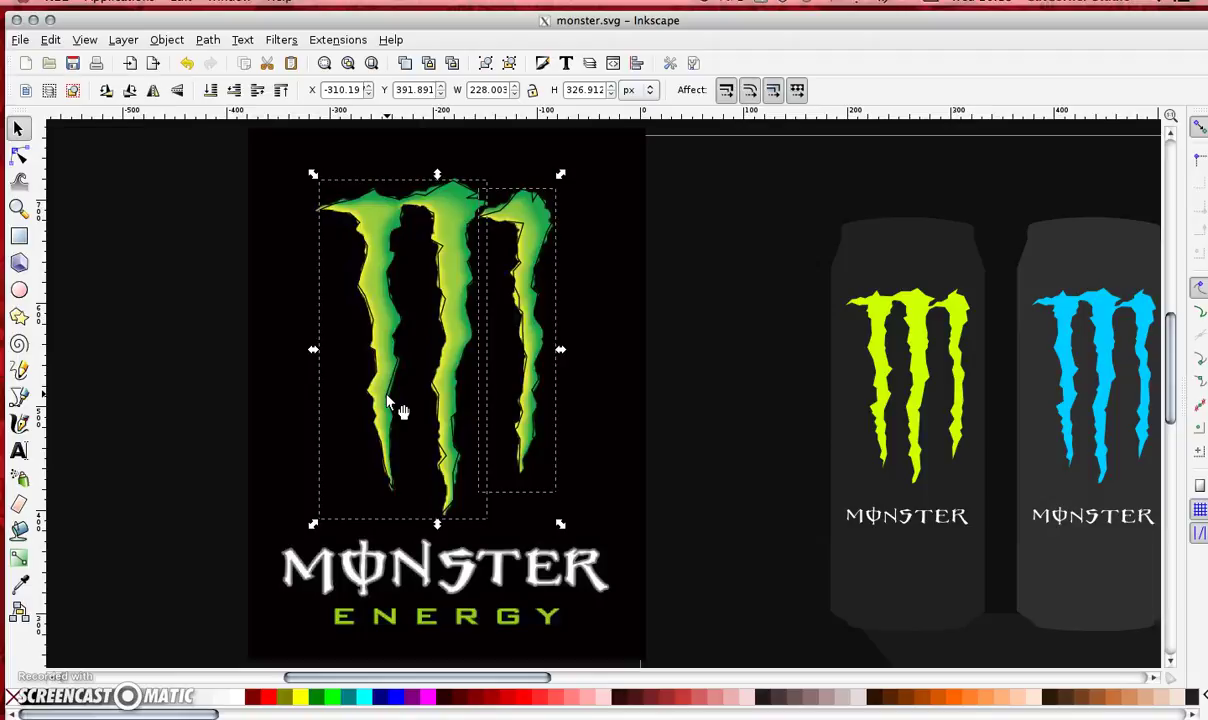
click(716, 414)
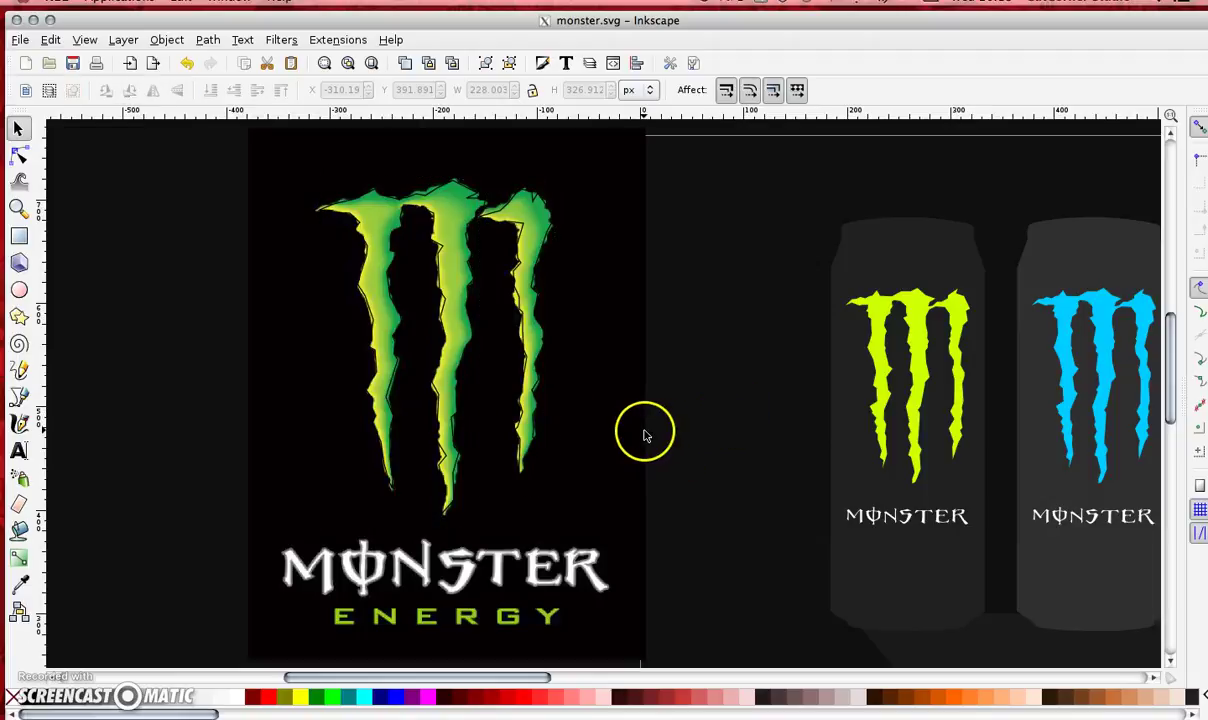
click(536, 390)
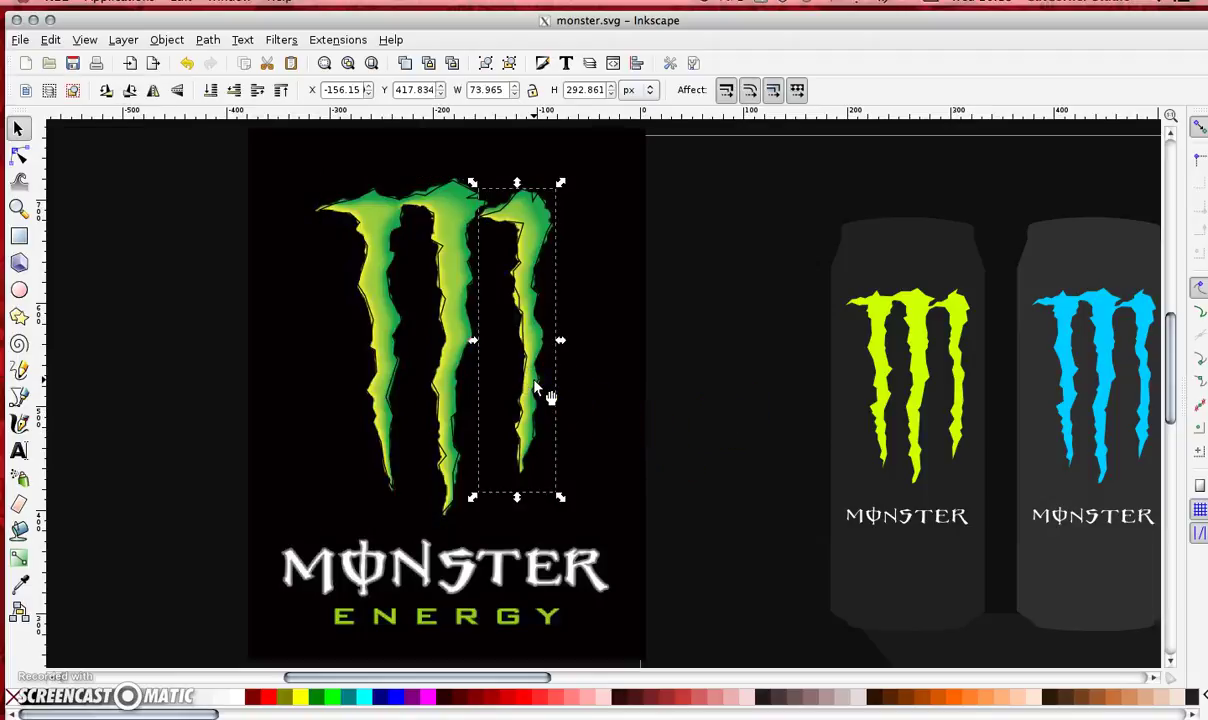
shift+click(431, 382)
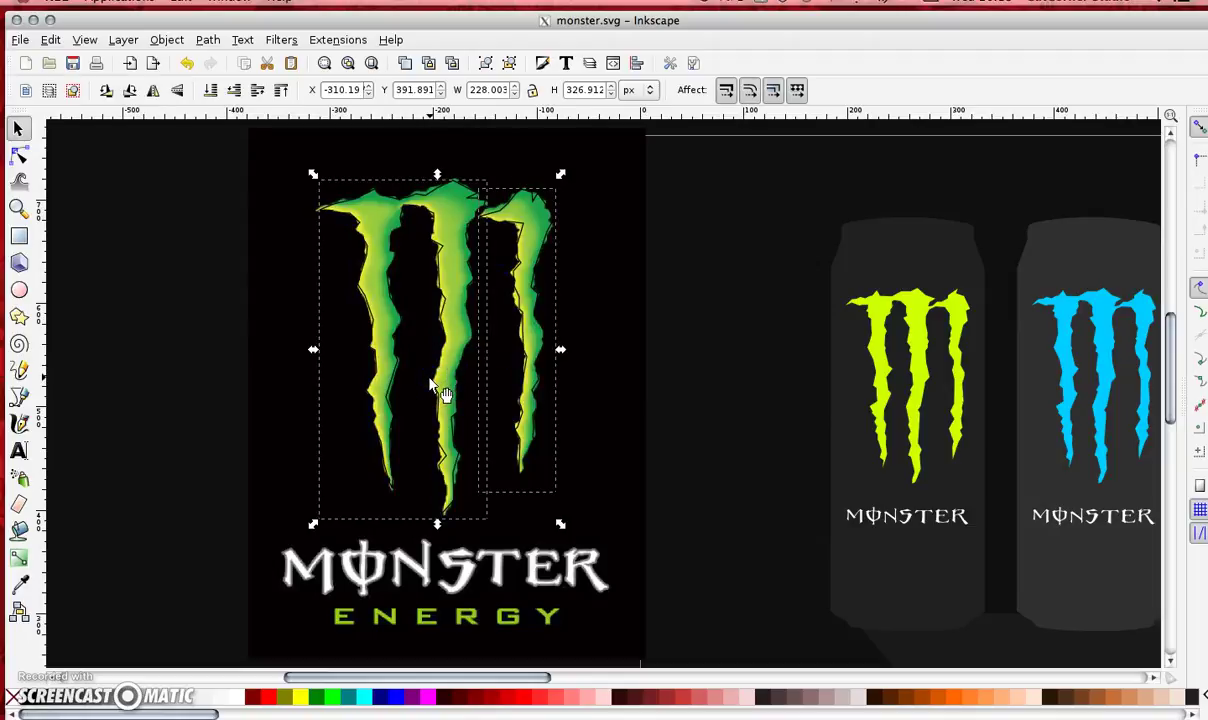
click(18, 584)
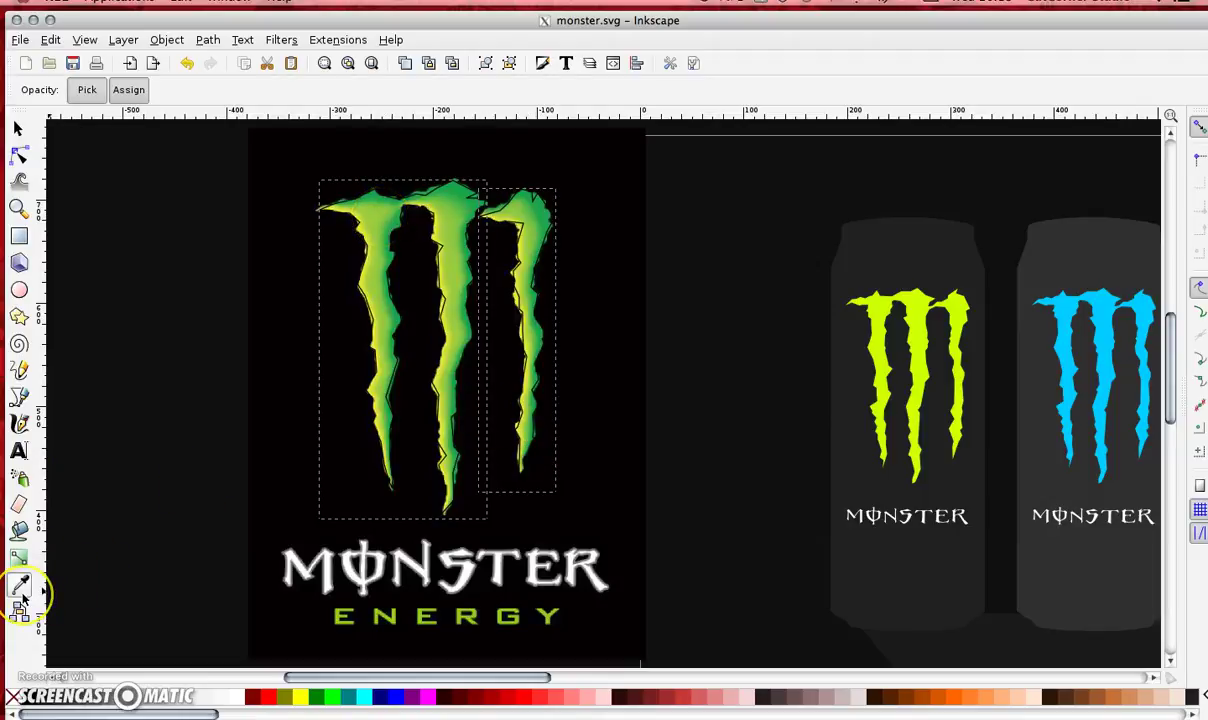
click(383, 219)
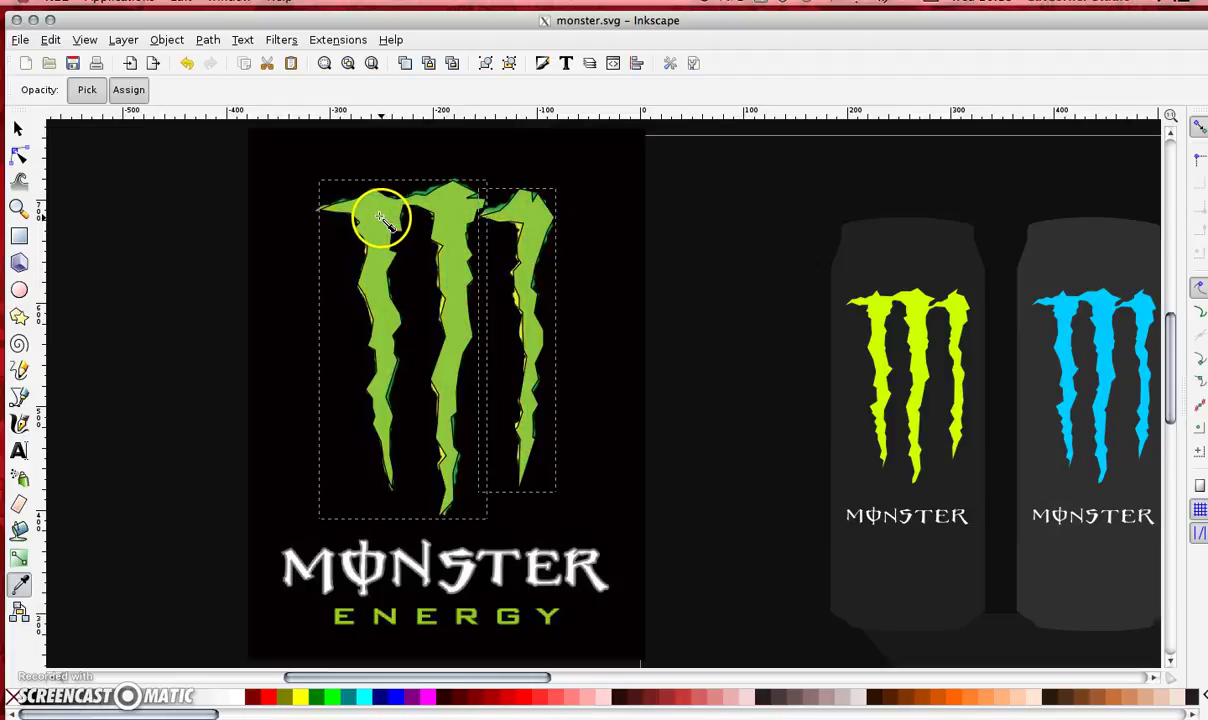
click(18, 129)
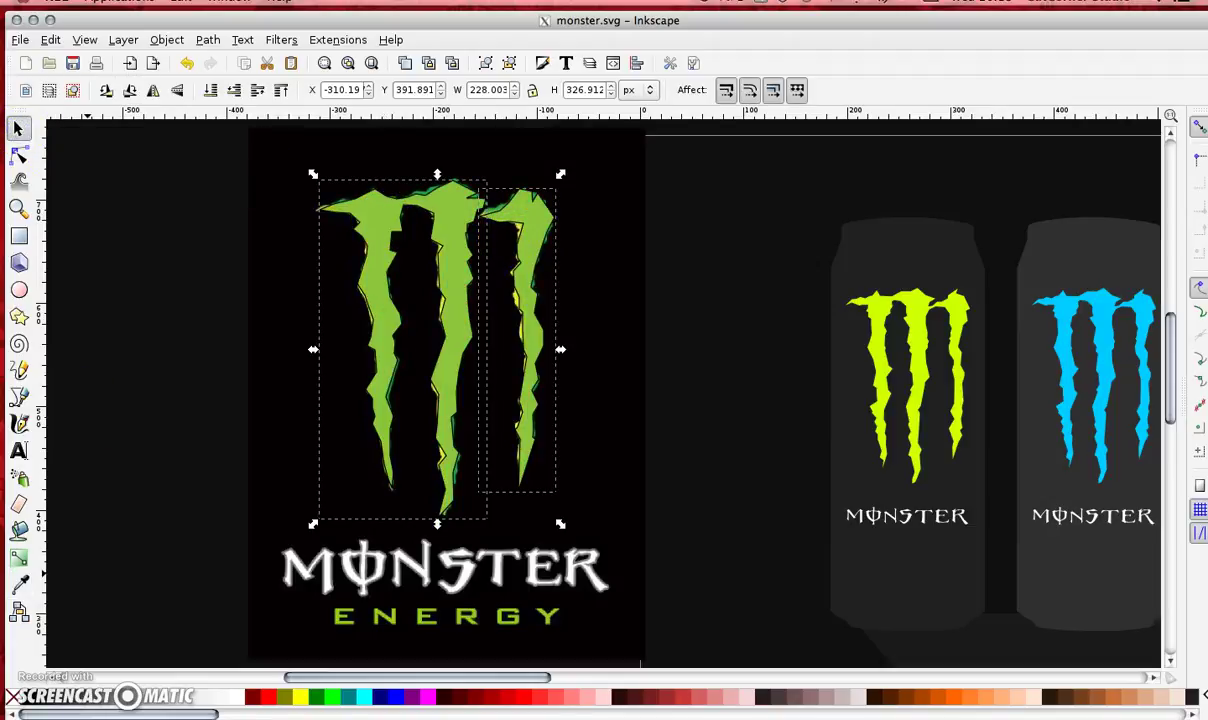
mouse_move(600, 718)
drag(1200, 716, 1190, 667)
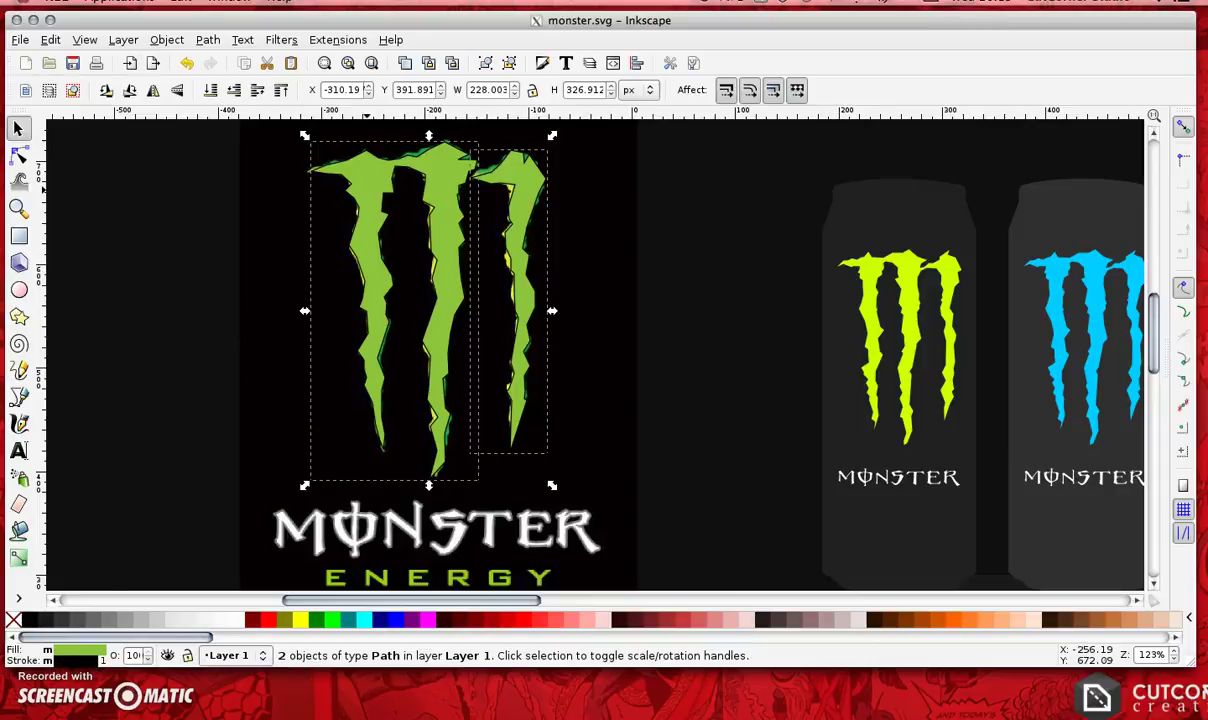
Step: Remove the outline stroke from the green claws
mouse_move(485, 22)
mouse_down()
mouse_move(595, 76)
mouse_move(618, 43)
mouse_up()
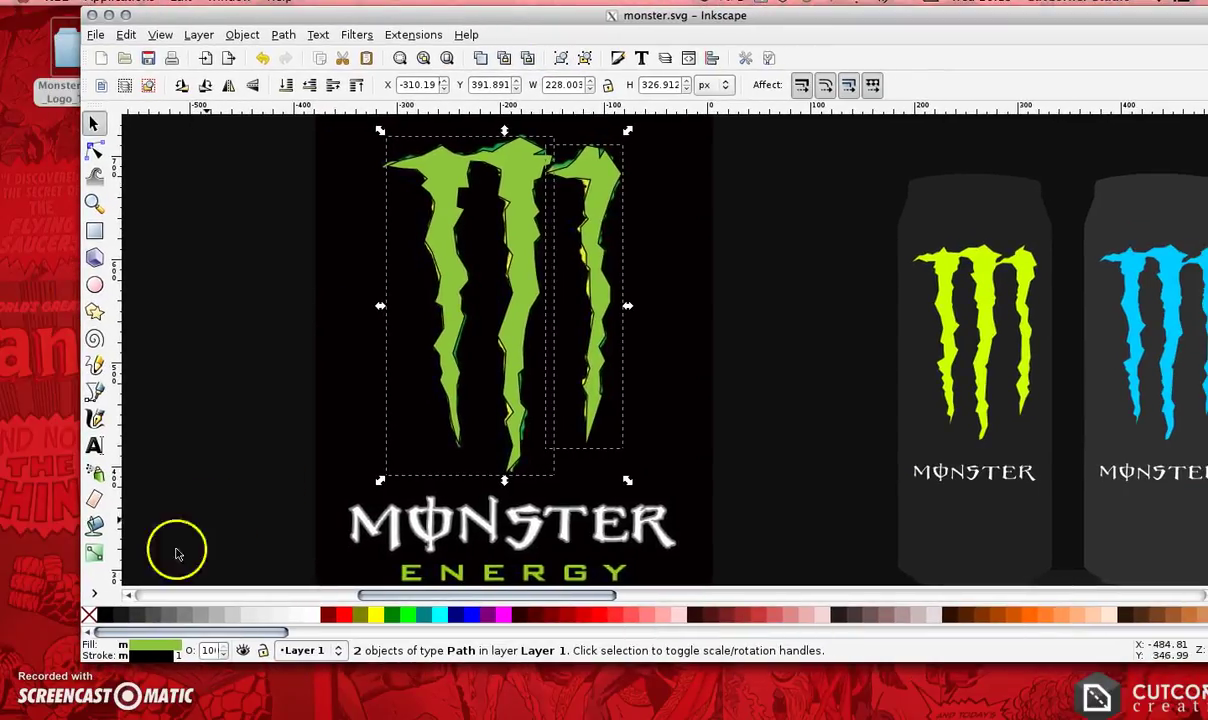
right_click(158, 662)
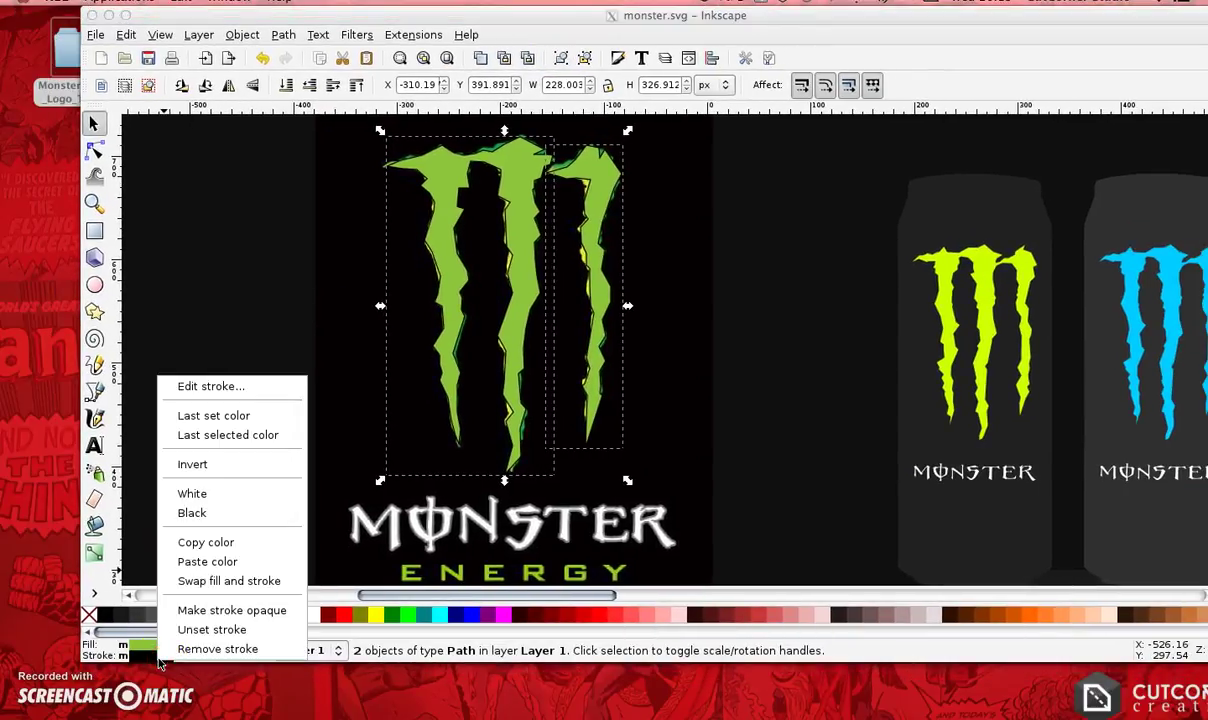
click(185, 649)
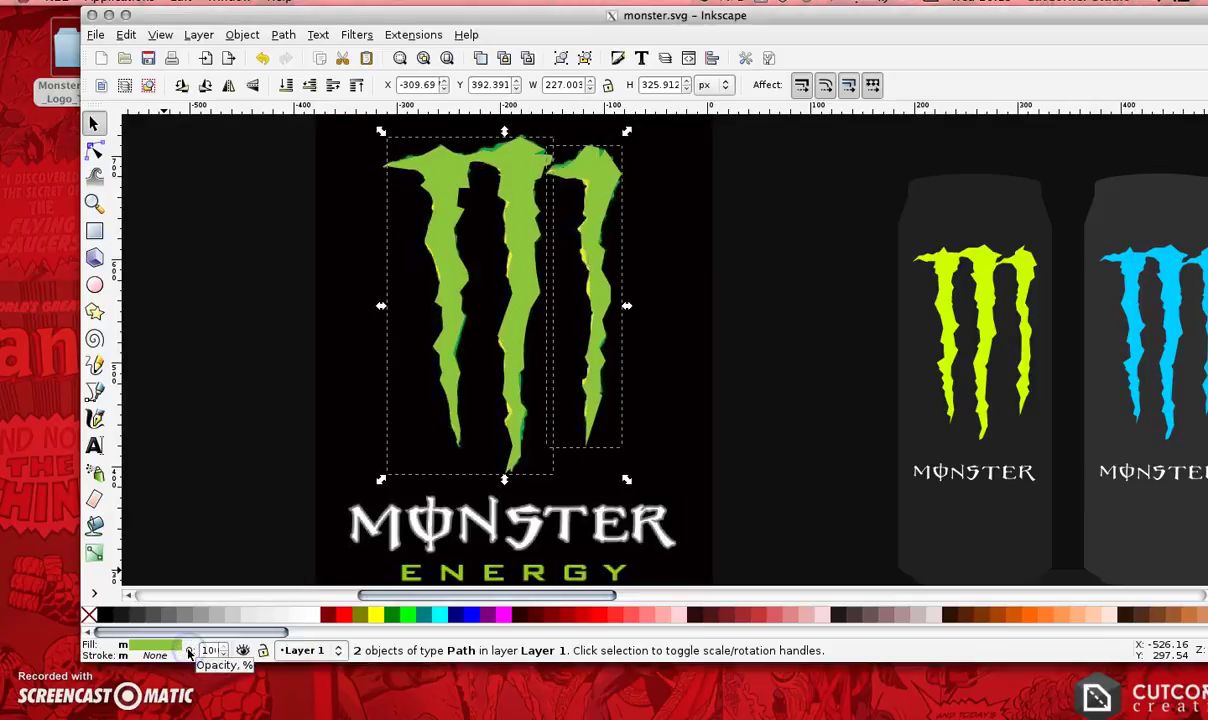
Step: Delete the reference logo image, select both claw paths and zoom out
click(703, 290)
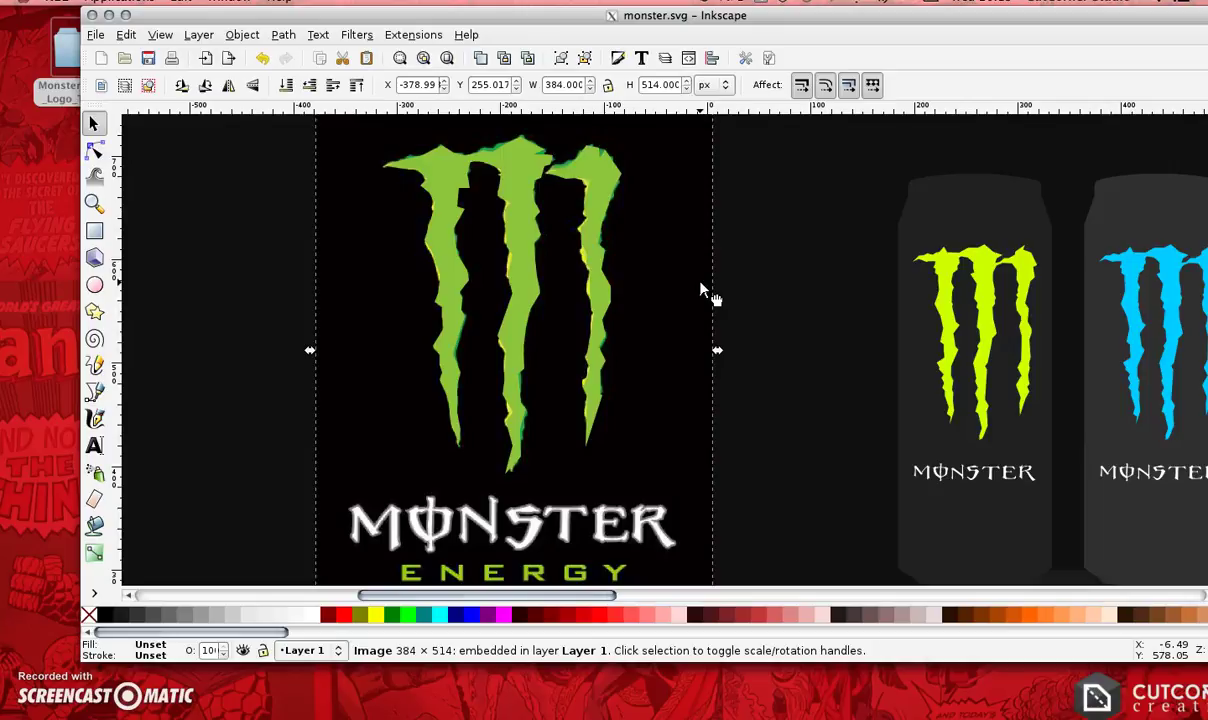
key(Delete)
drag(690, 492, 333, 115)
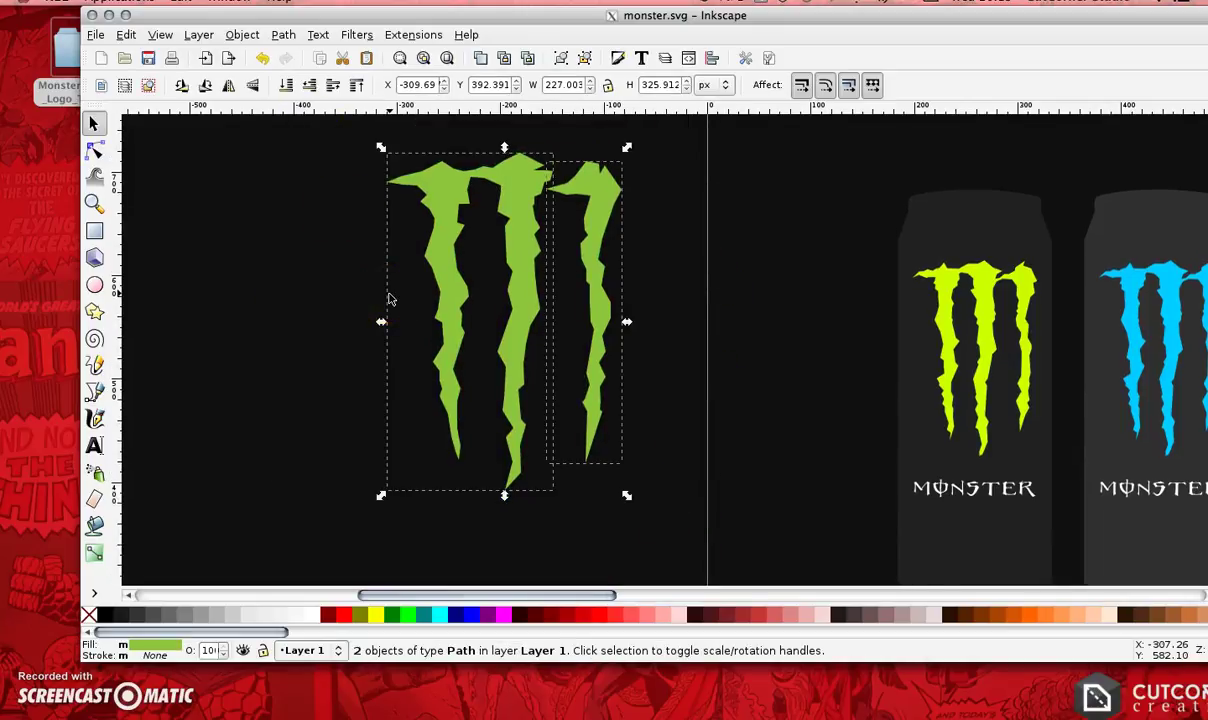
key(minus)
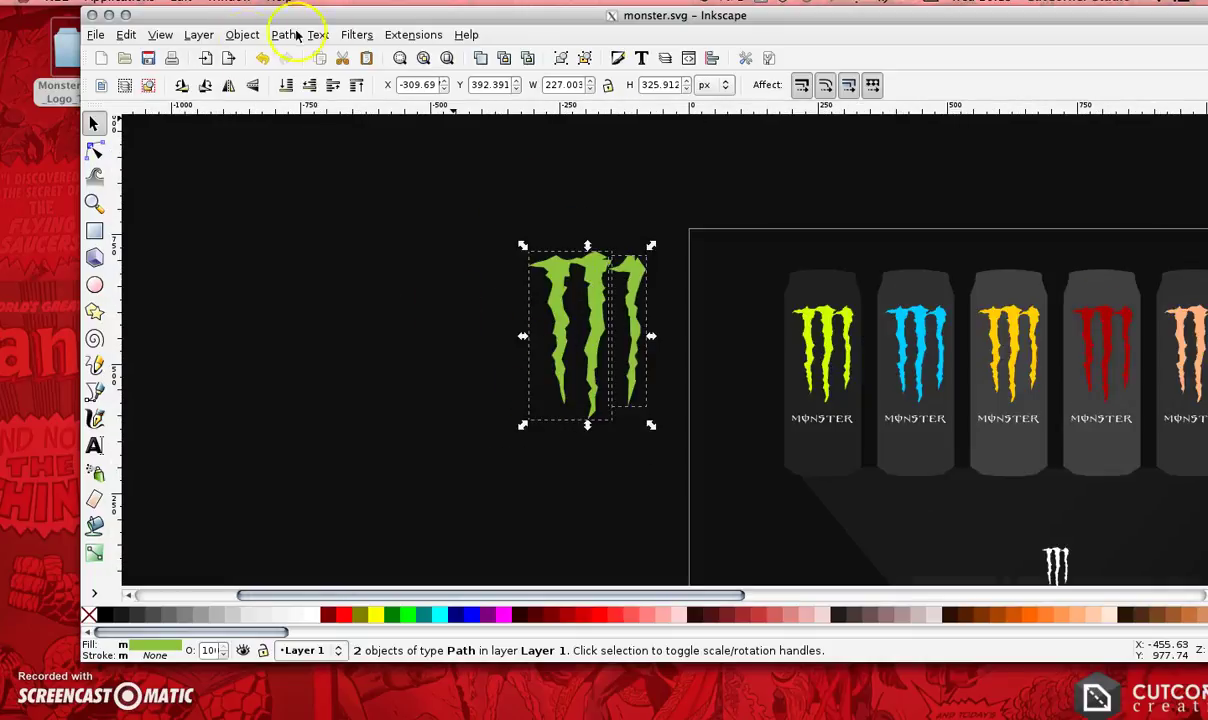
Step: Union the two claws into one path and shrink it proportionally
click(292, 34)
click(302, 119)
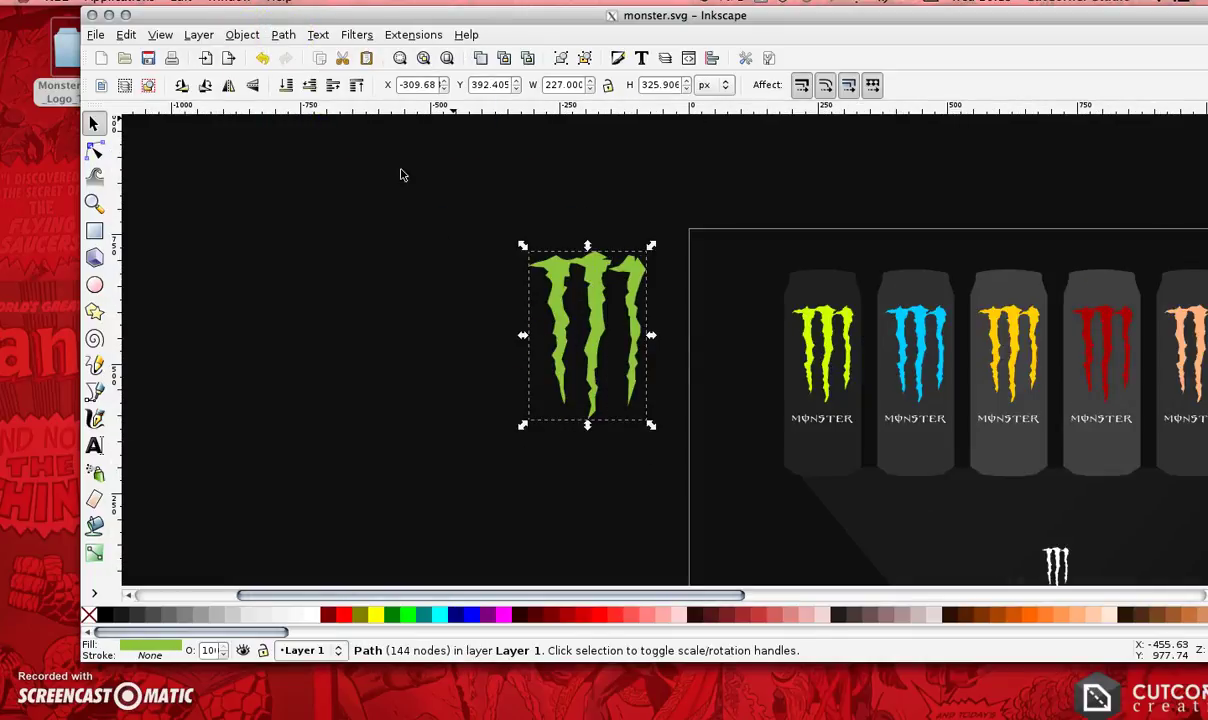
click(607, 84)
drag(651, 245, 607, 302)
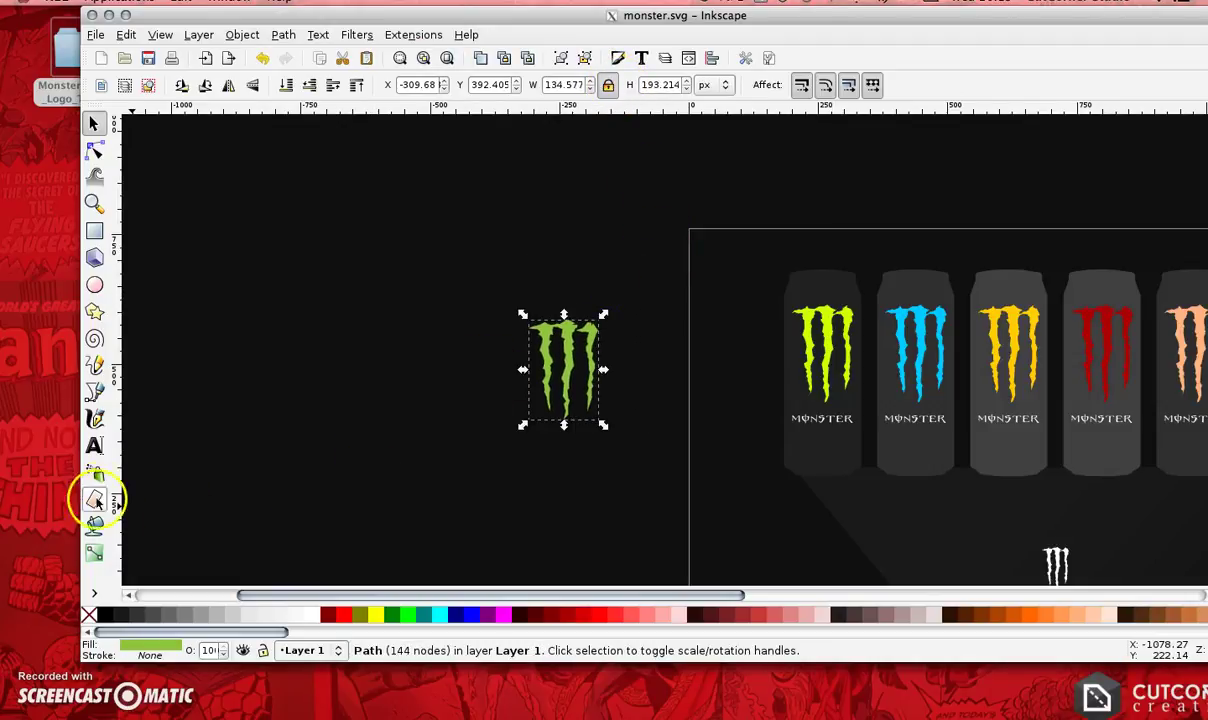
Step: Recolour the logo lime #ccff00 from the first can and move it up-left
click(95, 593)
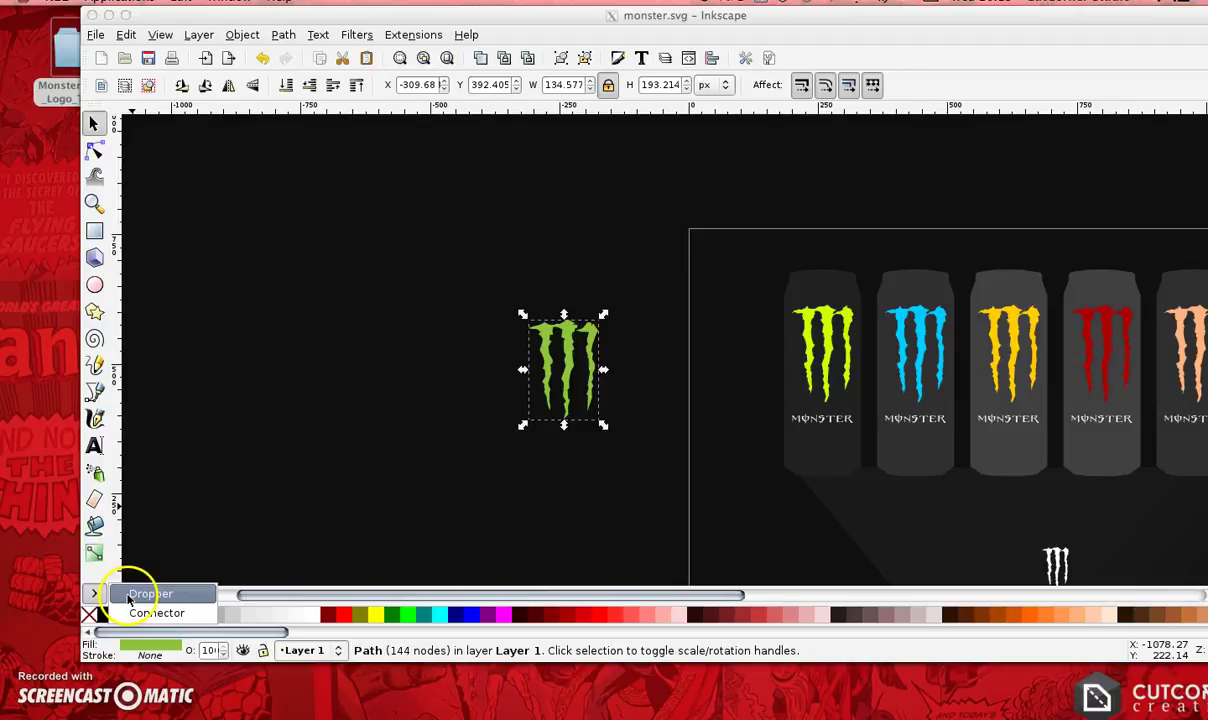
click(122, 593)
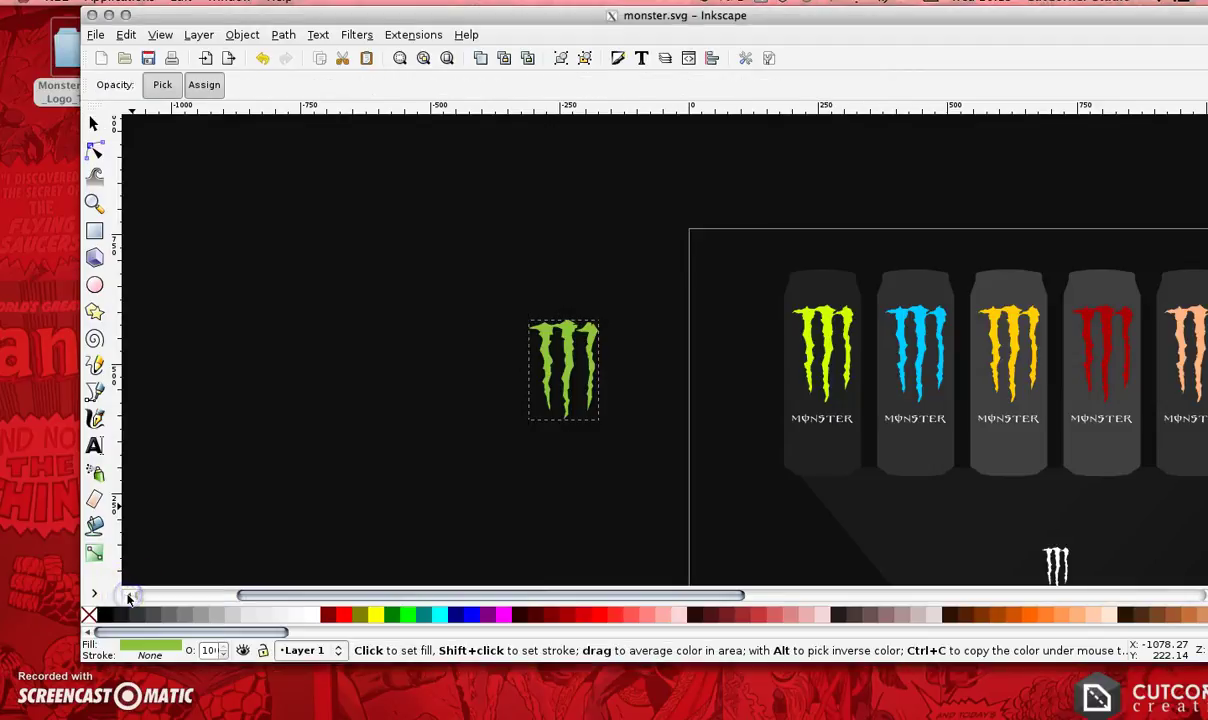
click(826, 332)
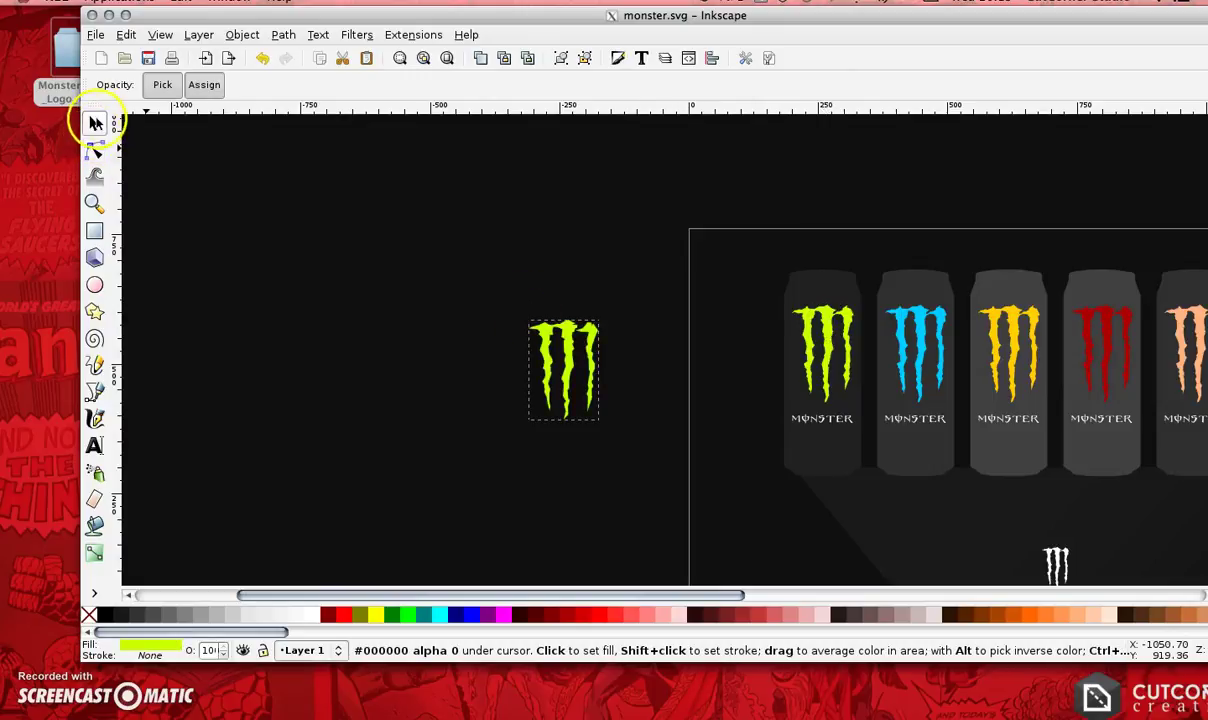
click(93, 122)
drag(575, 338, 313, 219)
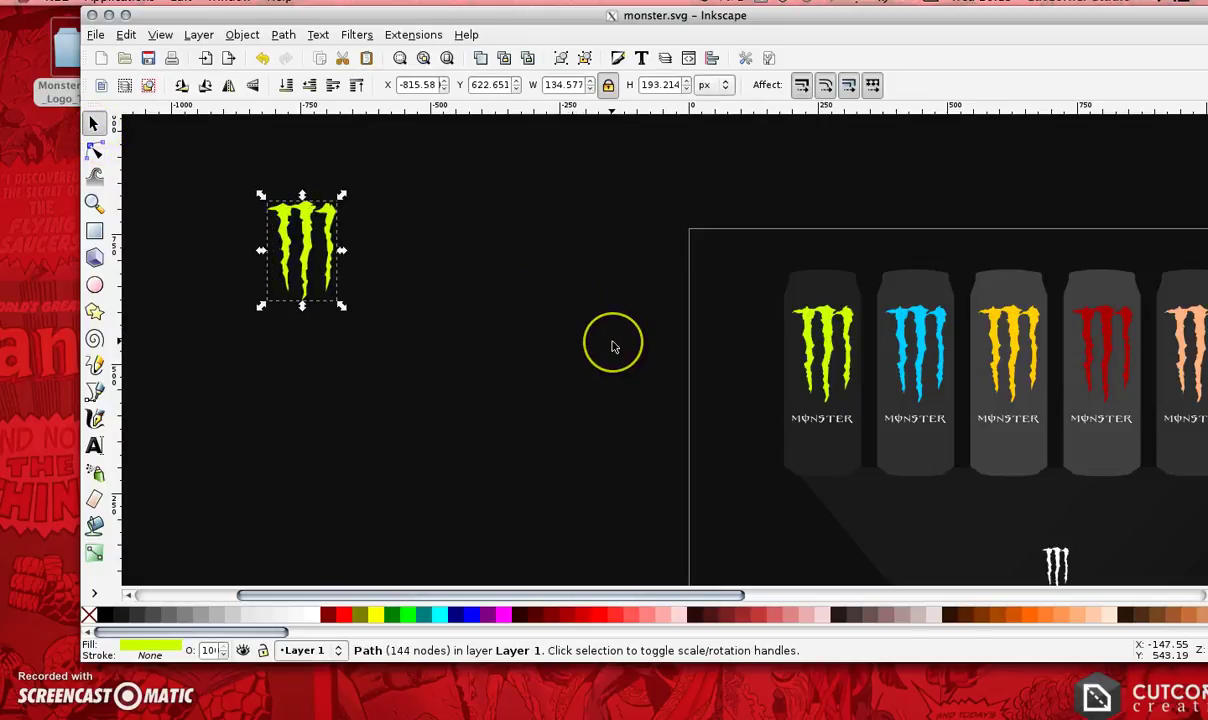
Step: Import Picture-18.jpg as an embedded image and place it beside the lime logo
click(96, 38)
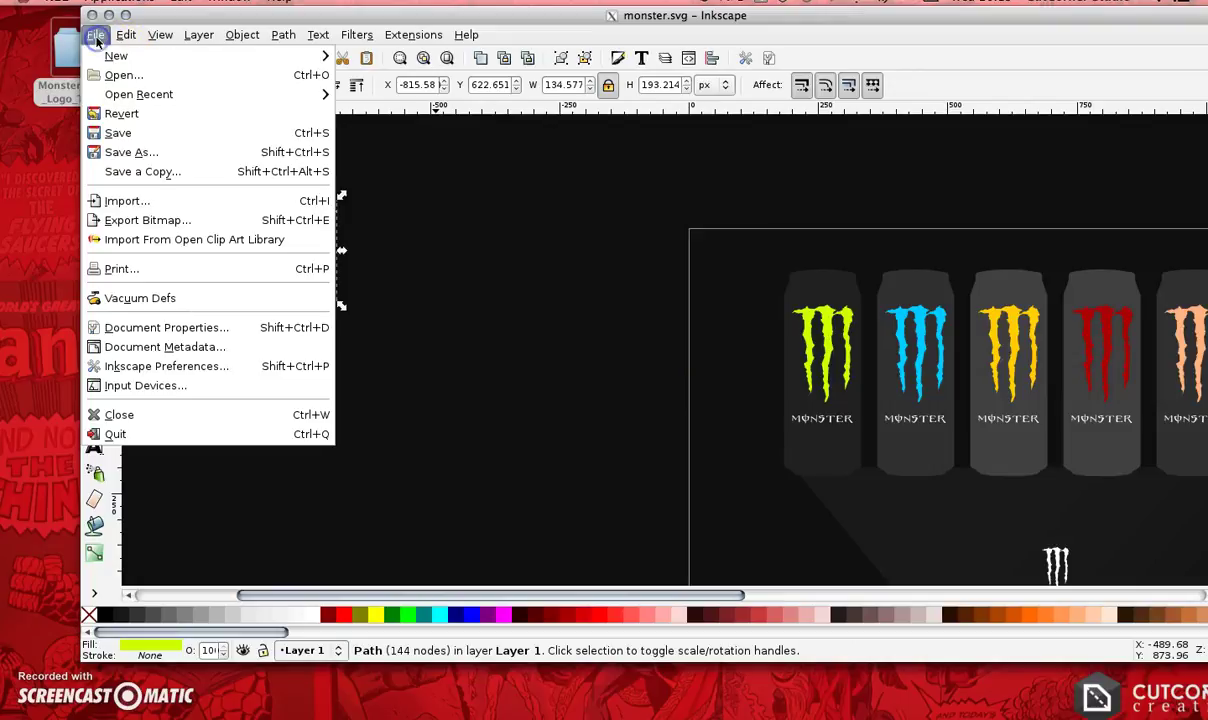
click(127, 201)
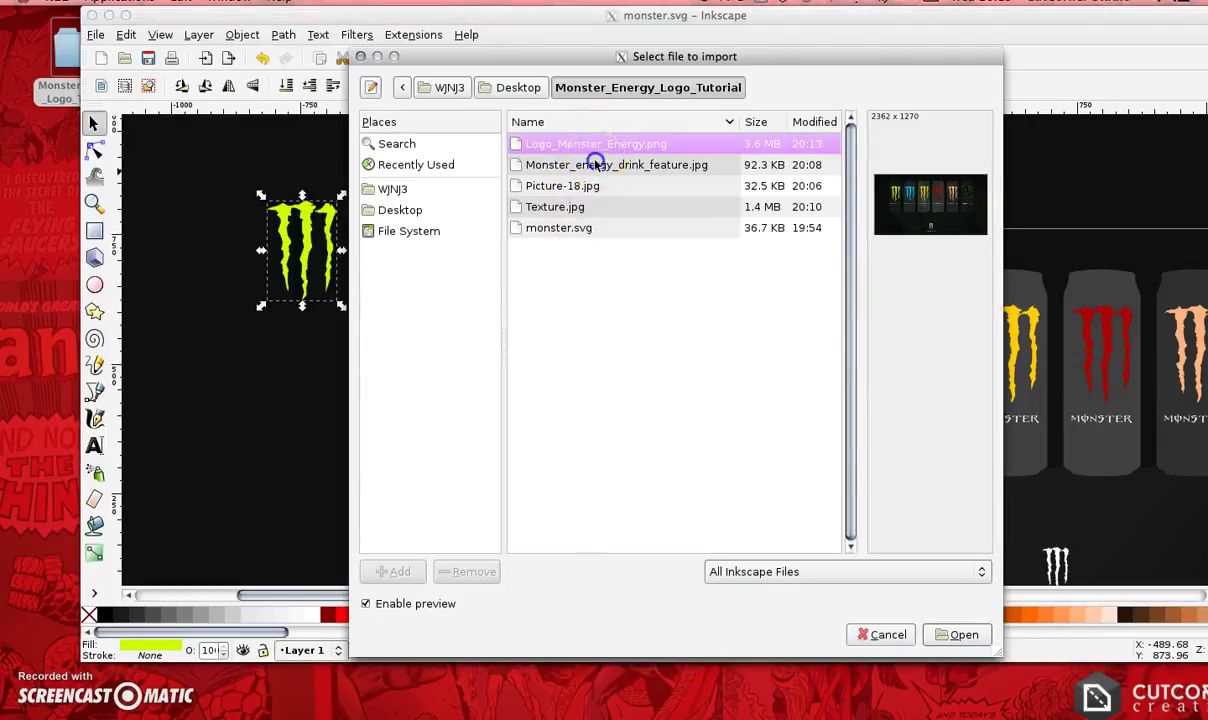
click(589, 187)
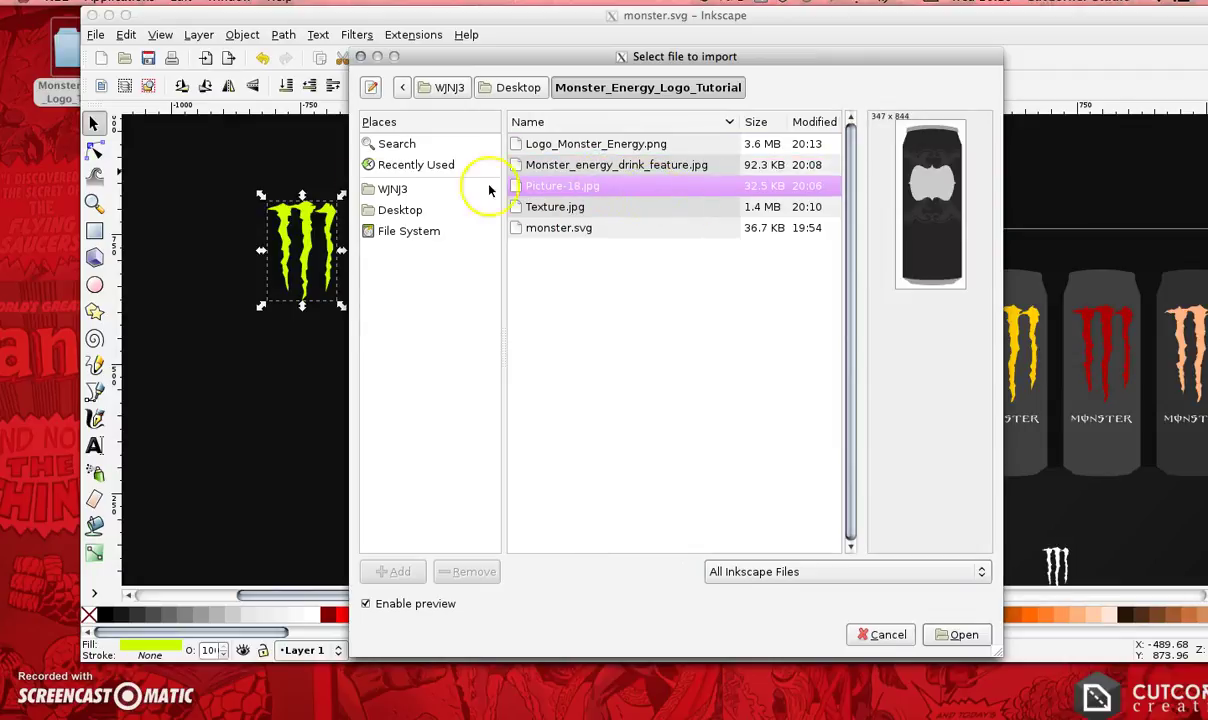
click(732, 188)
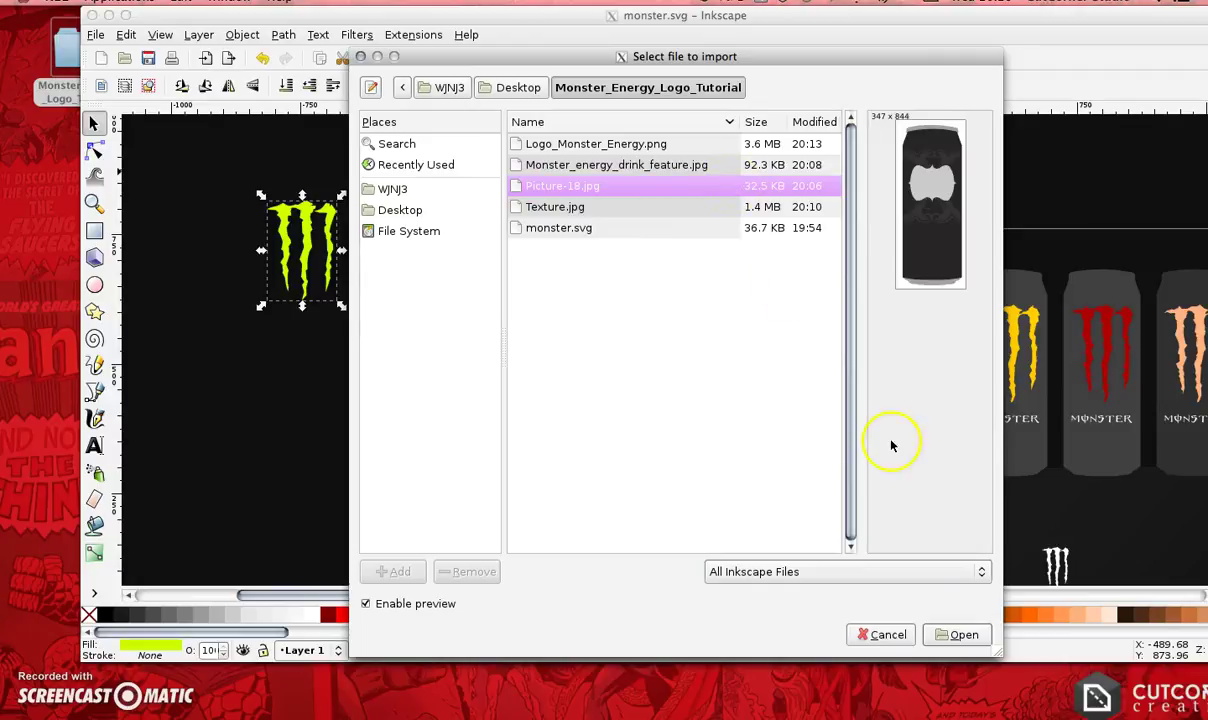
click(957, 638)
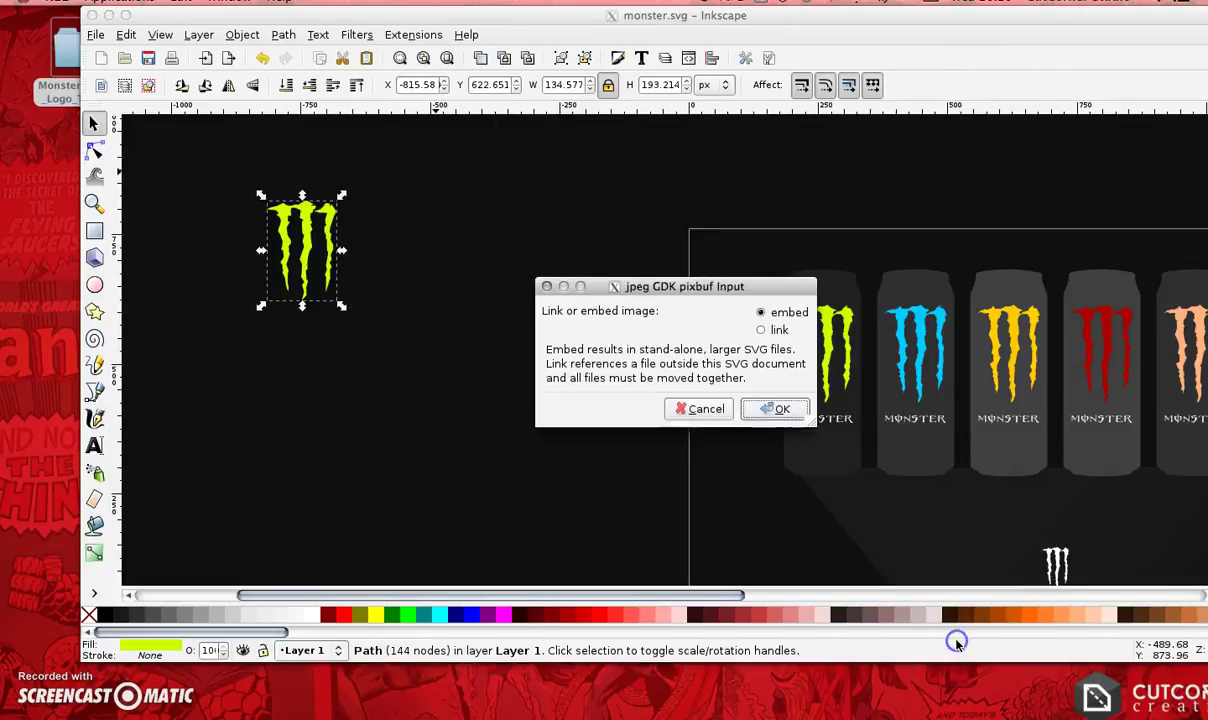
click(765, 407)
drag(797, 404, 482, 362)
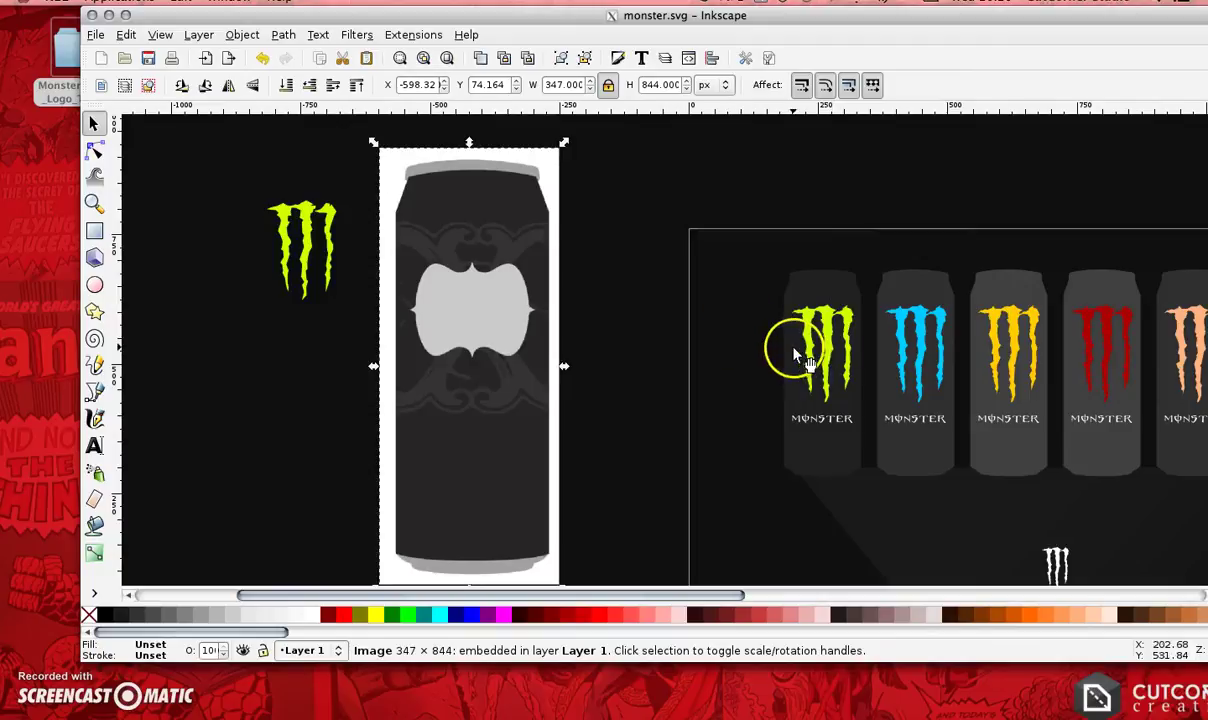
Step: Trace the can bitmap in Grays mode with the background removed
click(284, 35)
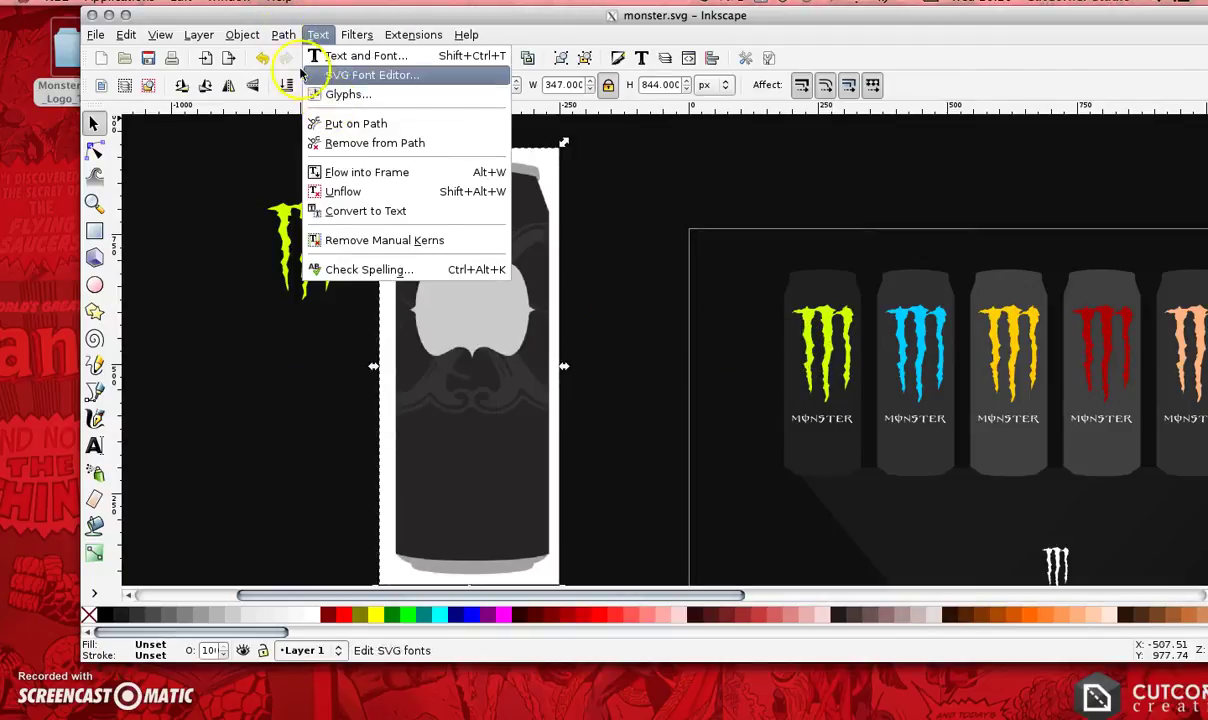
click(296, 94)
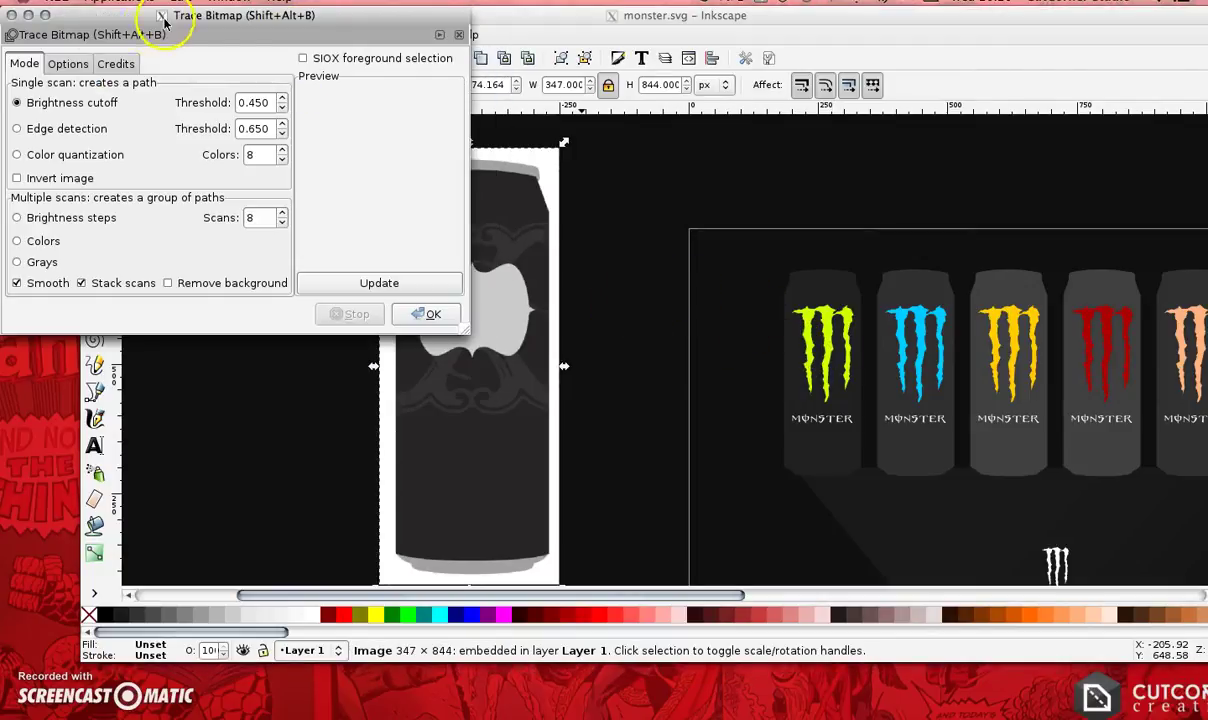
mouse_move(162, 20)
mouse_down()
mouse_move(855, 50)
mouse_move(814, 48)
mouse_up()
click(670, 290)
click(1038, 312)
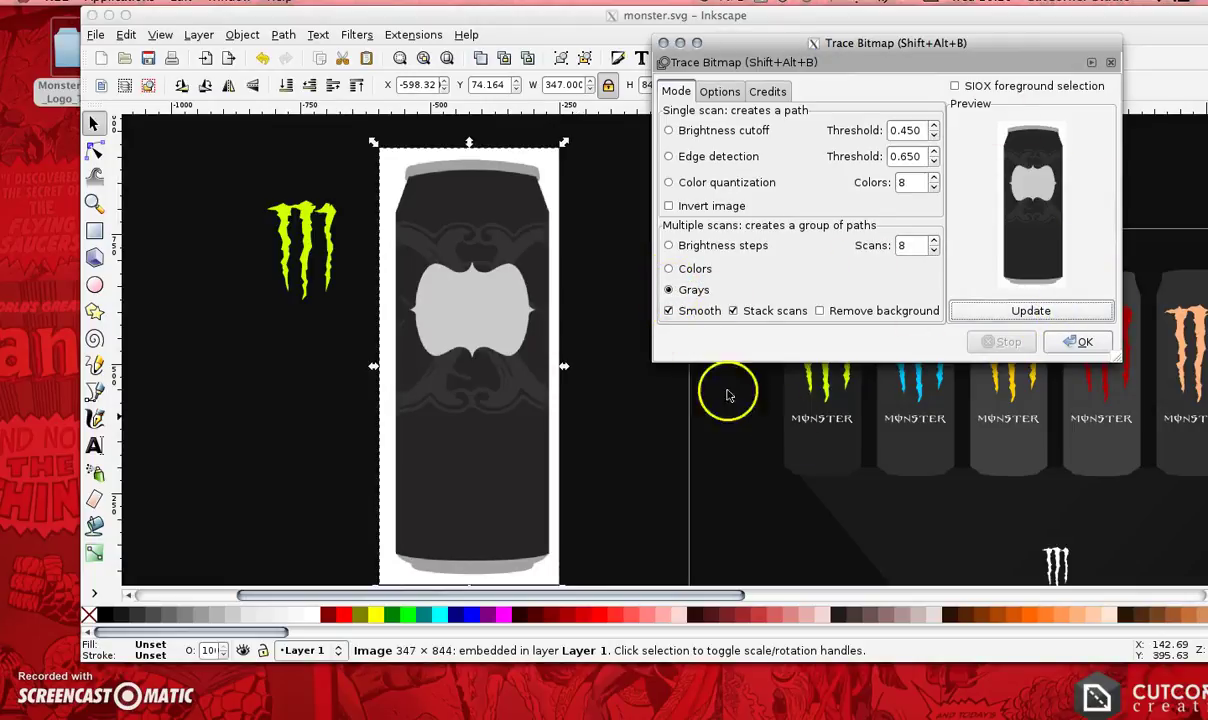
click(819, 312)
click(1073, 341)
click(1075, 342)
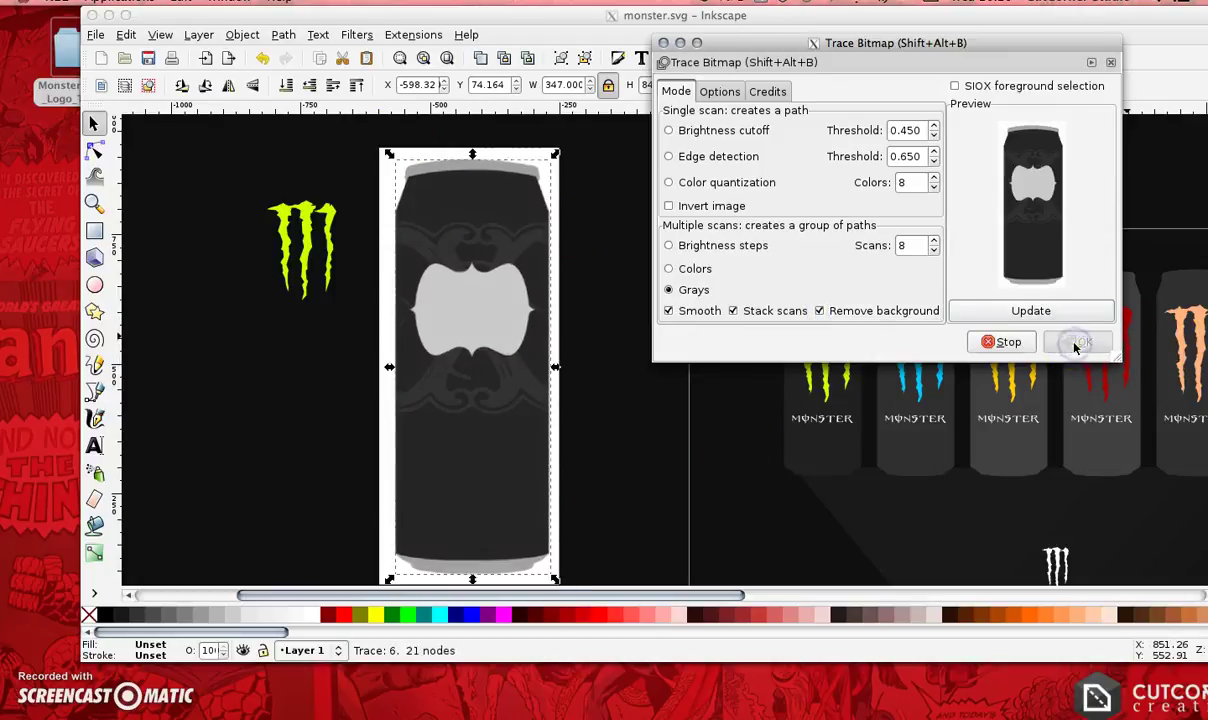
Step: Delete the original can photo and move the traced vector can into its place
click(258, 265)
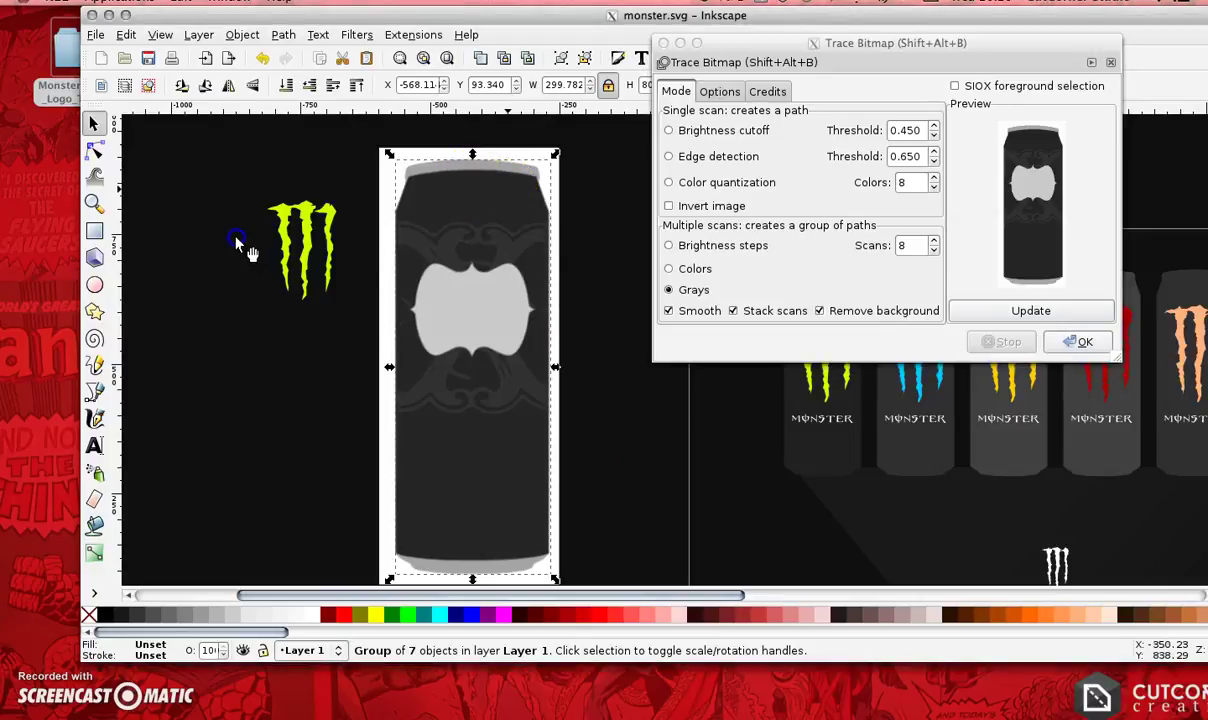
mouse_move(487, 180)
mouse_down()
mouse_move(360, 253)
mouse_move(255, 120)
mouse_move(196, 145)
mouse_up()
click(474, 217)
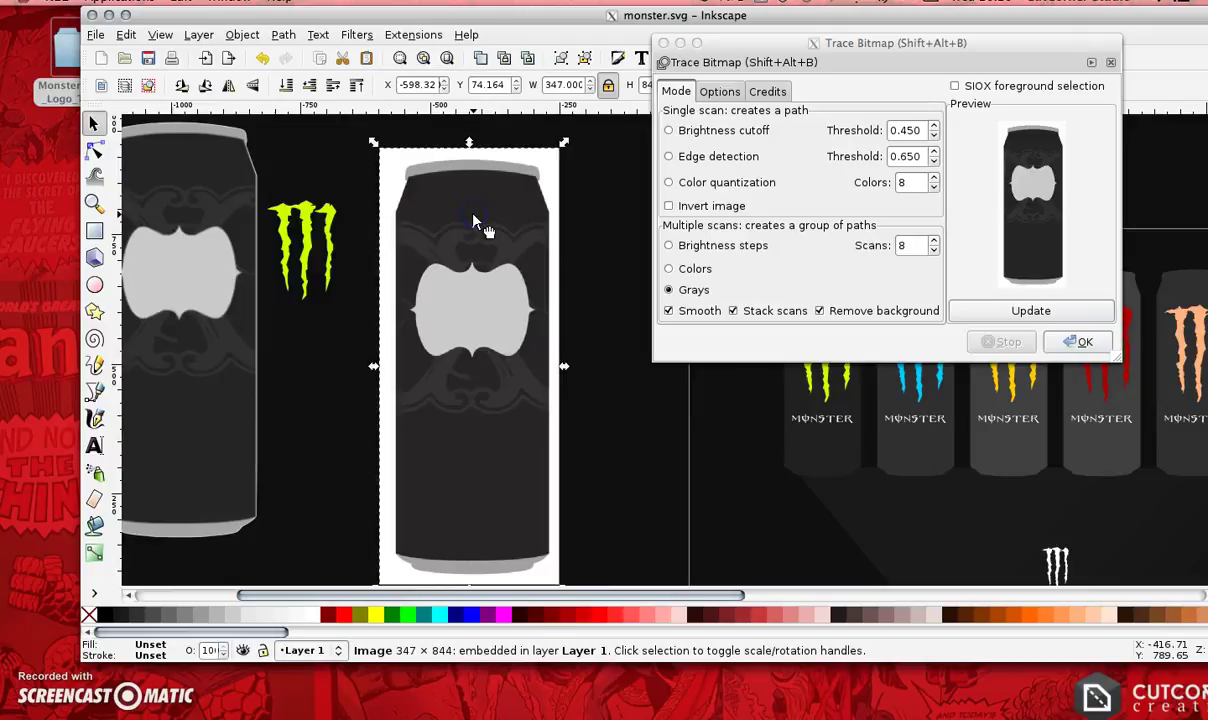
key(Delete)
drag(187, 217, 475, 235)
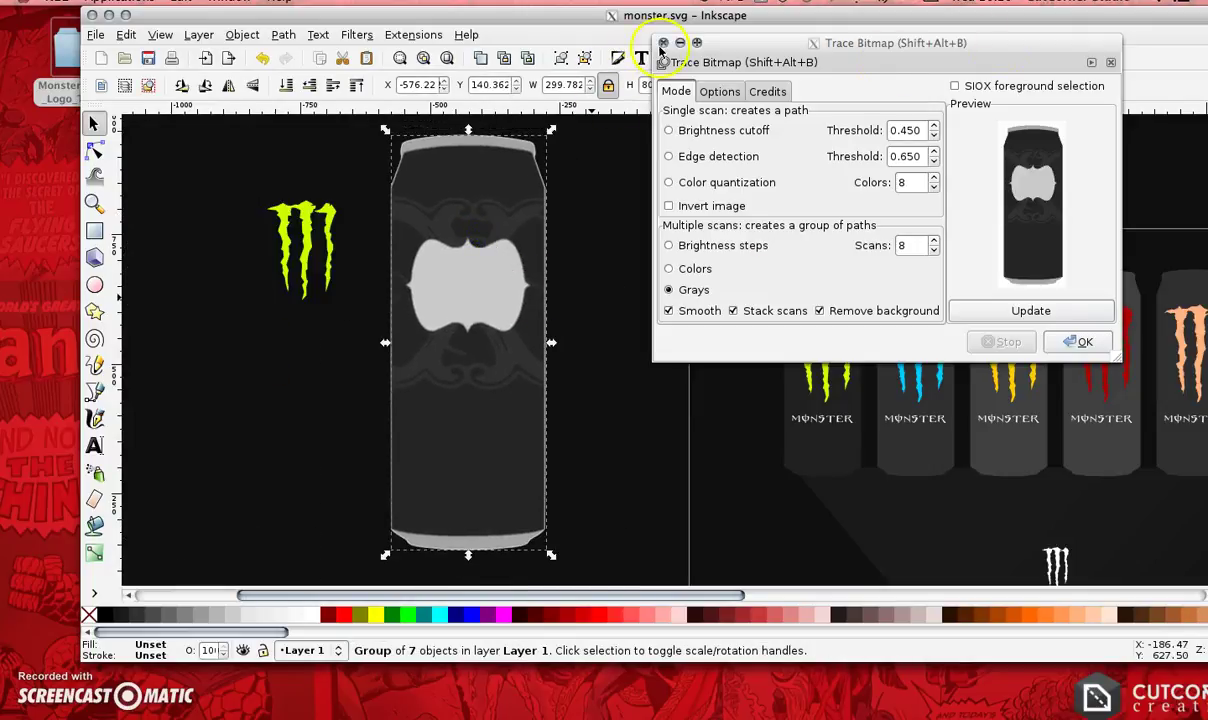
click(662, 46)
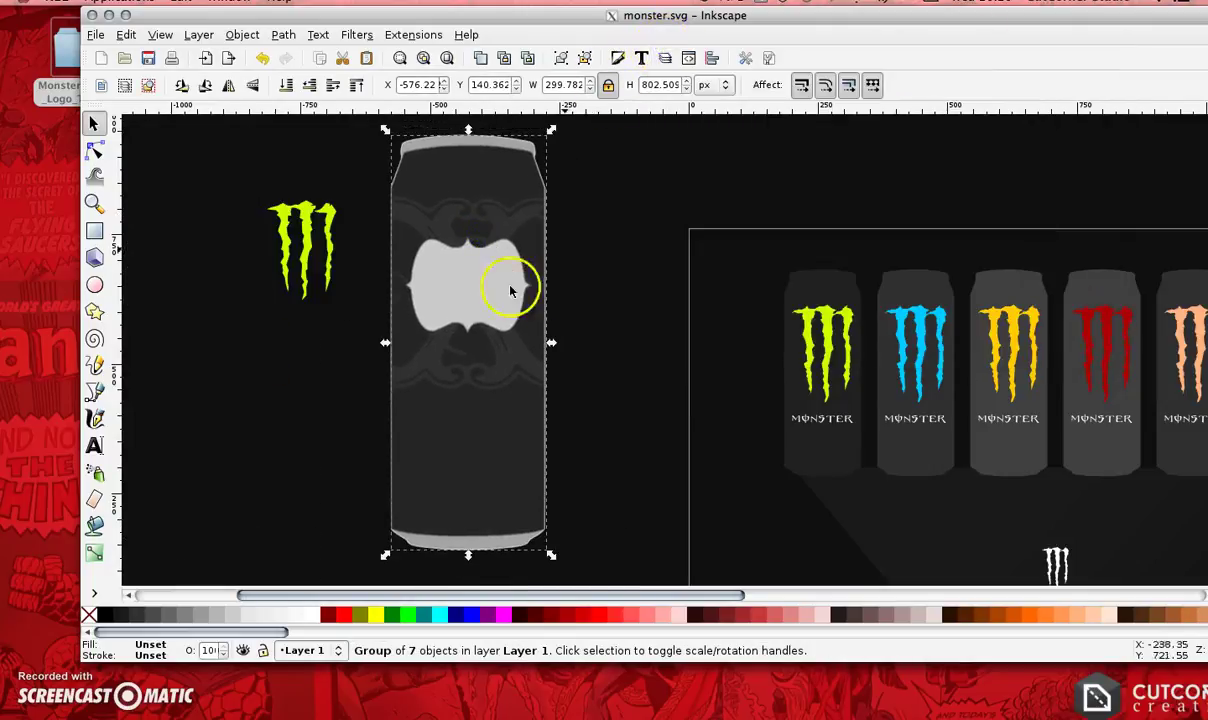
Step: Ungroup the traced can, union its pieces into one path, and fill it dark grey
right_click(473, 227)
click(517, 397)
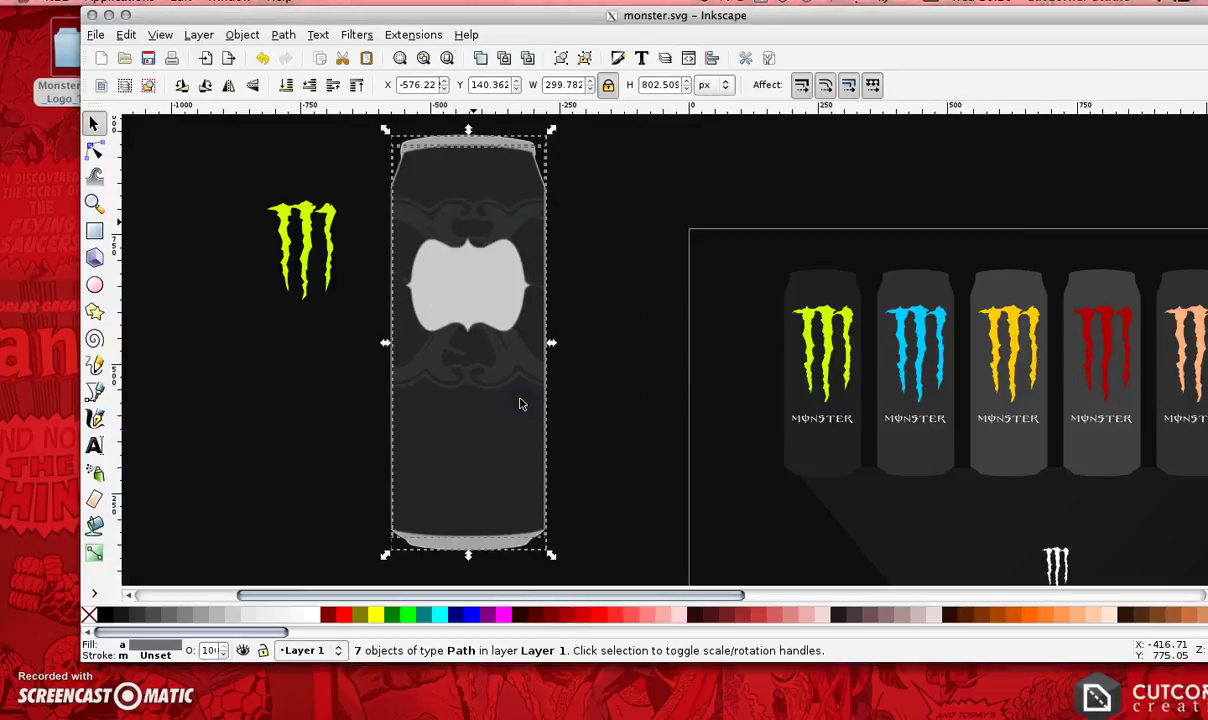
click(283, 37)
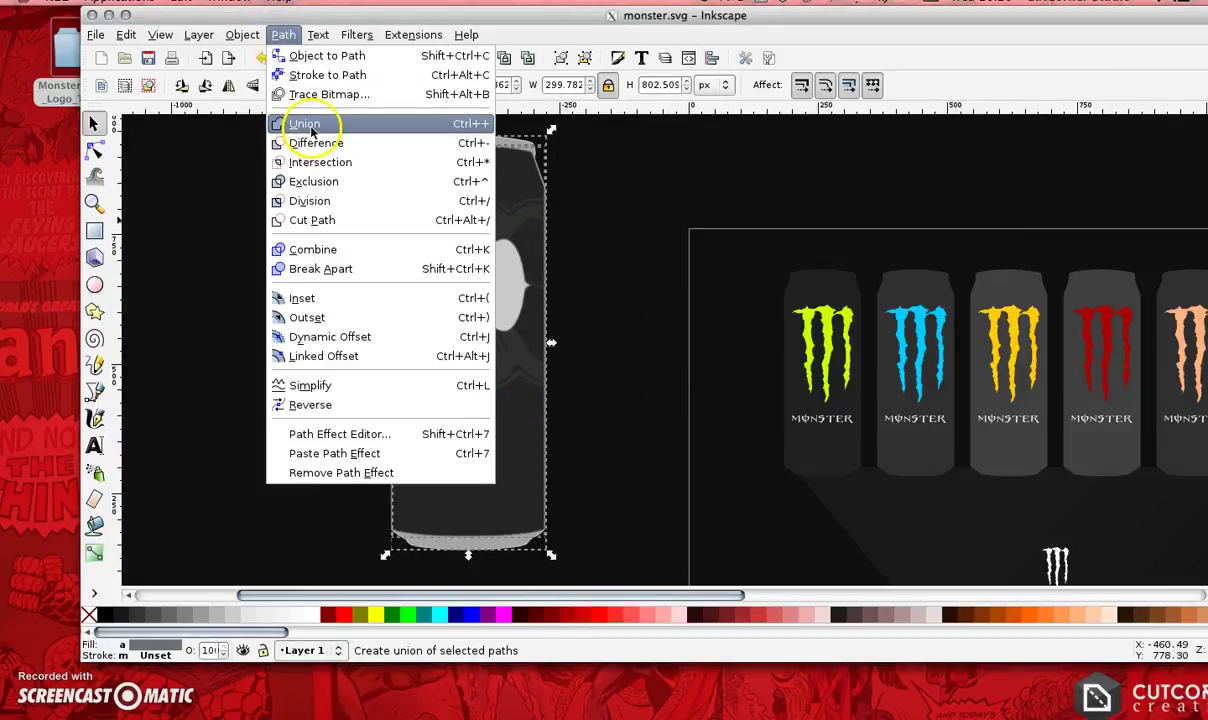
click(296, 120)
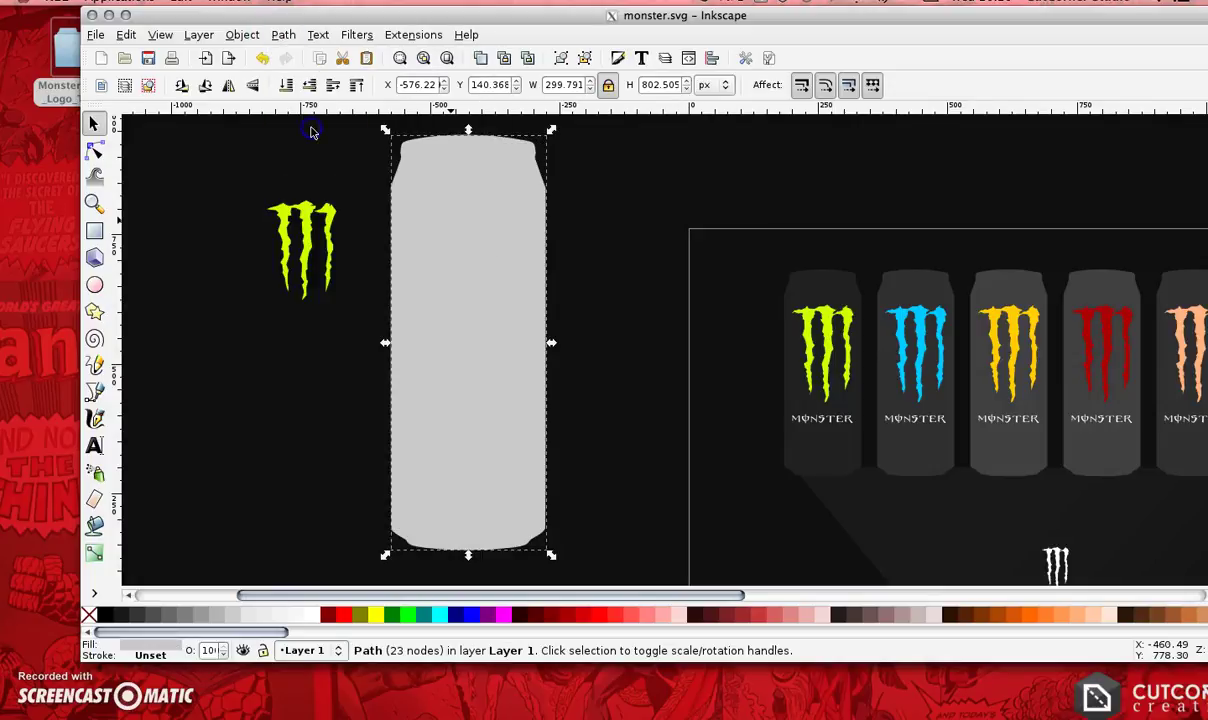
click(121, 619)
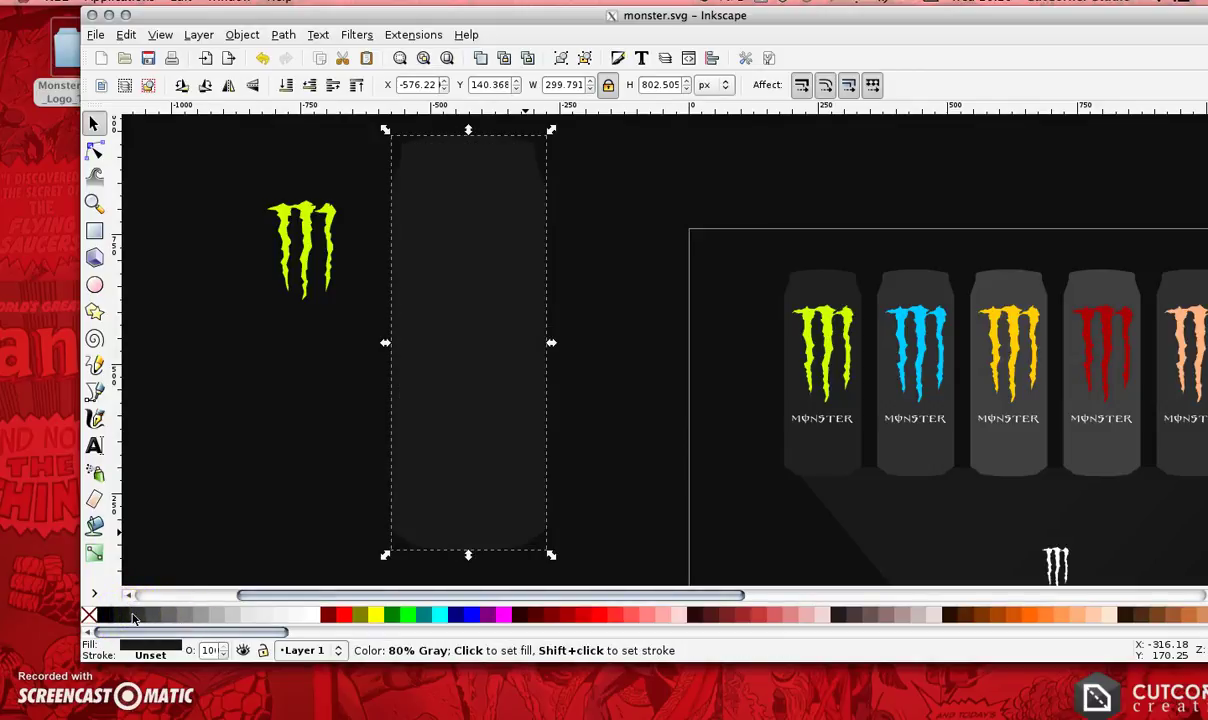
click(132, 619)
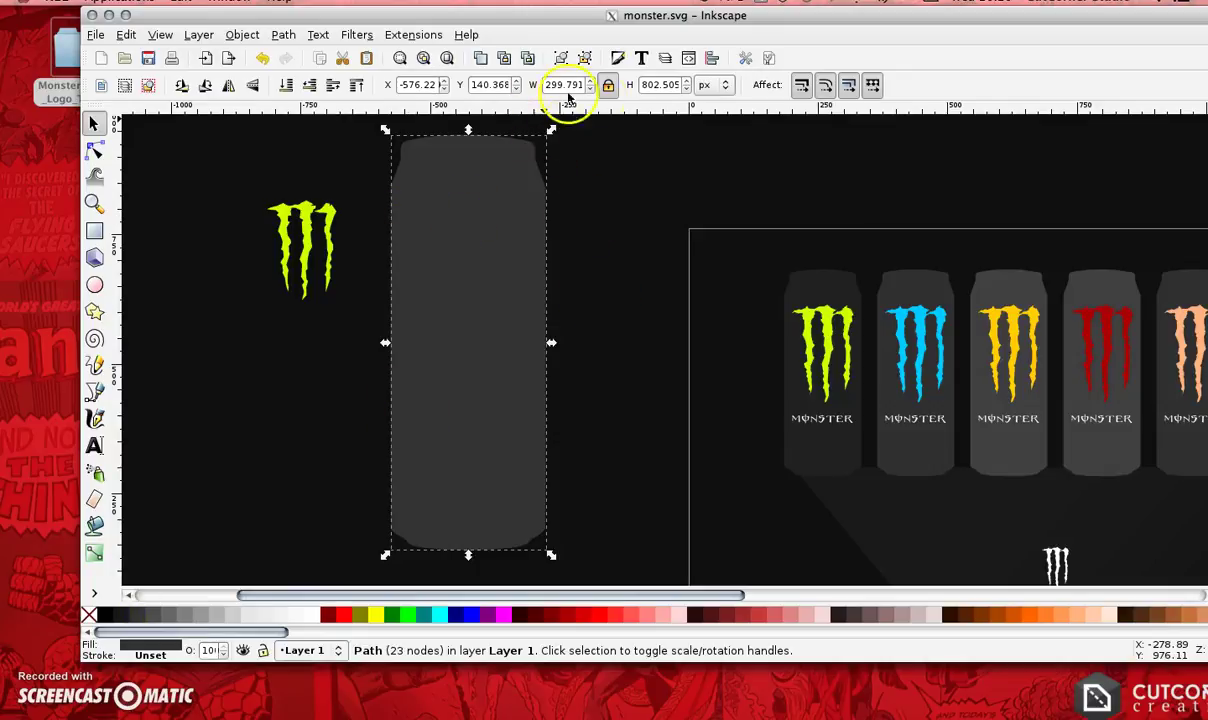
Step: Scale the can down to about half size, move it up, and place the claw logo on it
drag(551, 130, 476, 335)
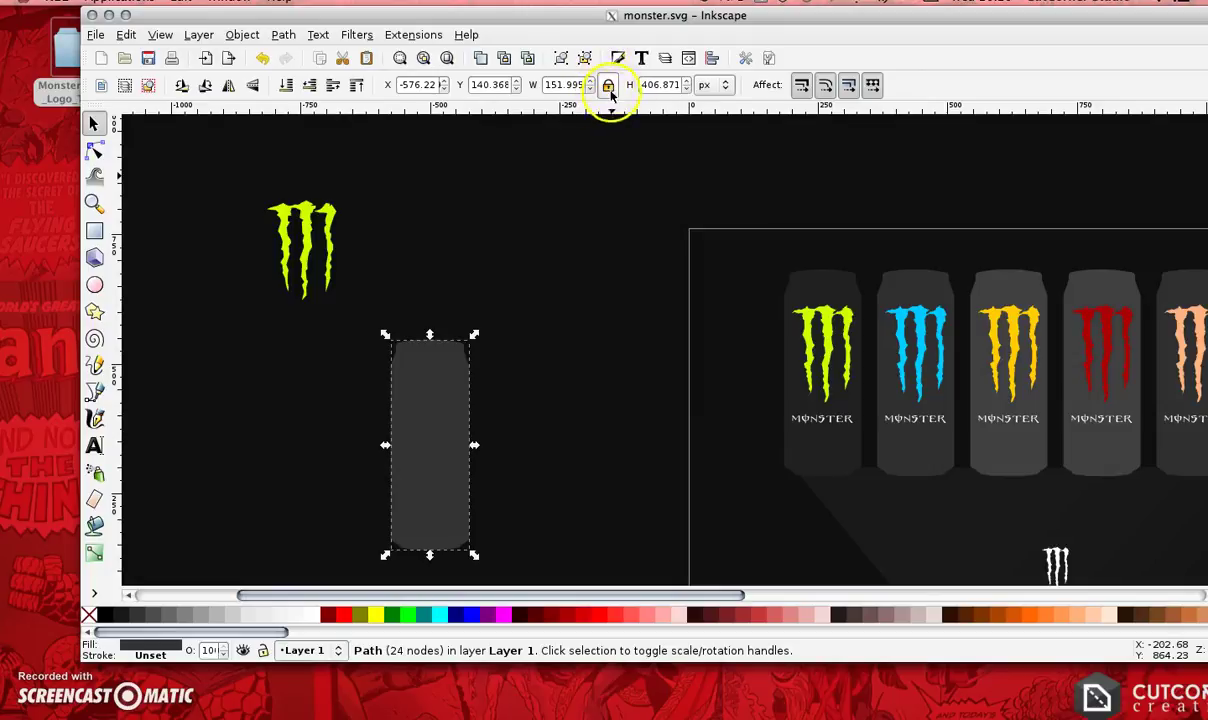
drag(424, 412, 419, 270)
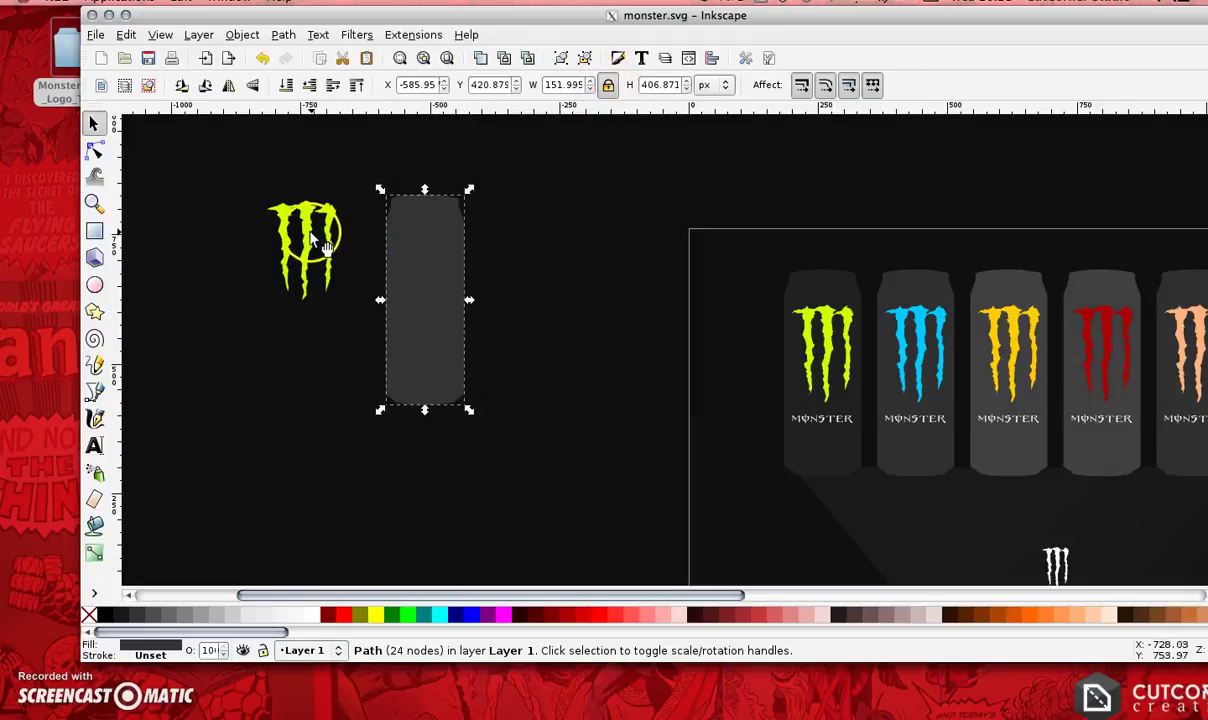
drag(315, 240, 432, 272)
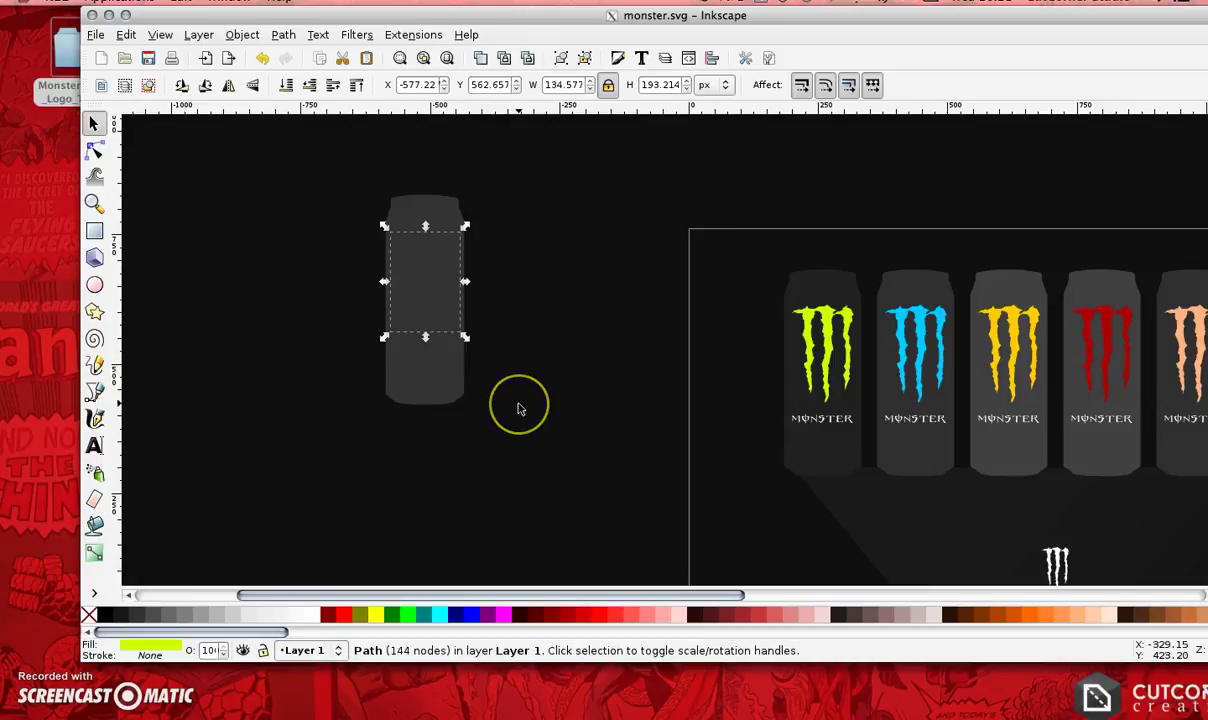
Step: Raise the lime claw logo to the top and position it over the can's upper half
click(233, 36)
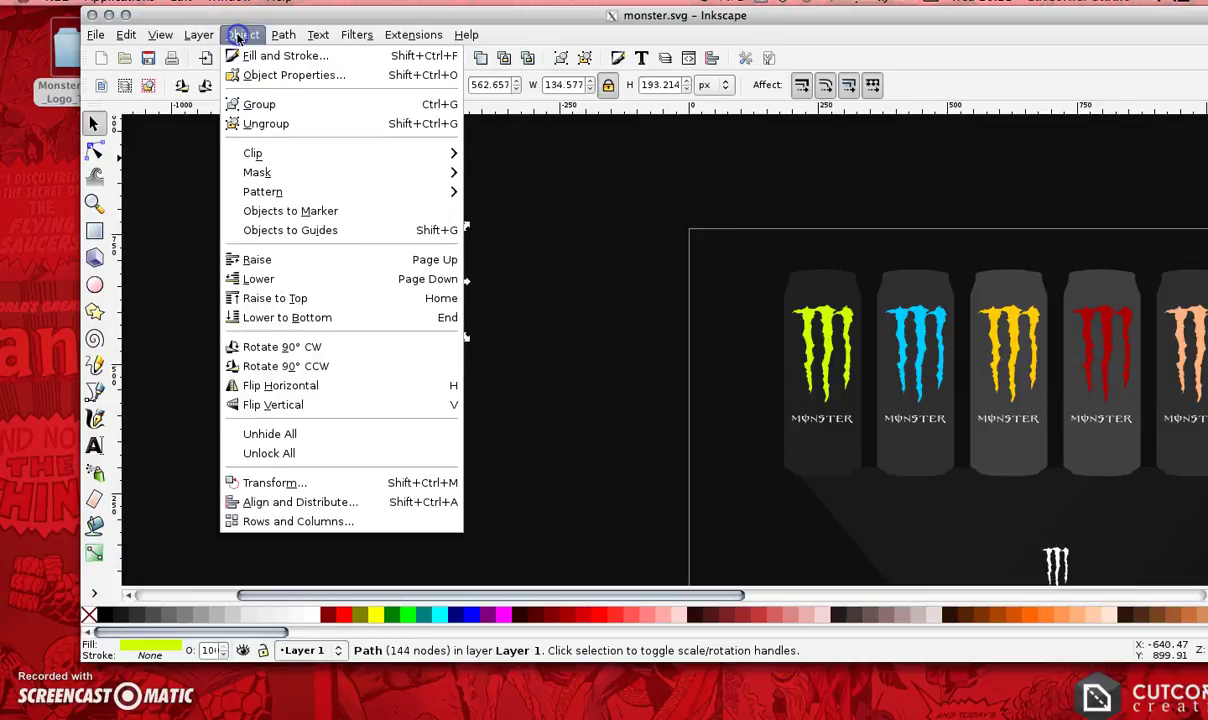
click(258, 297)
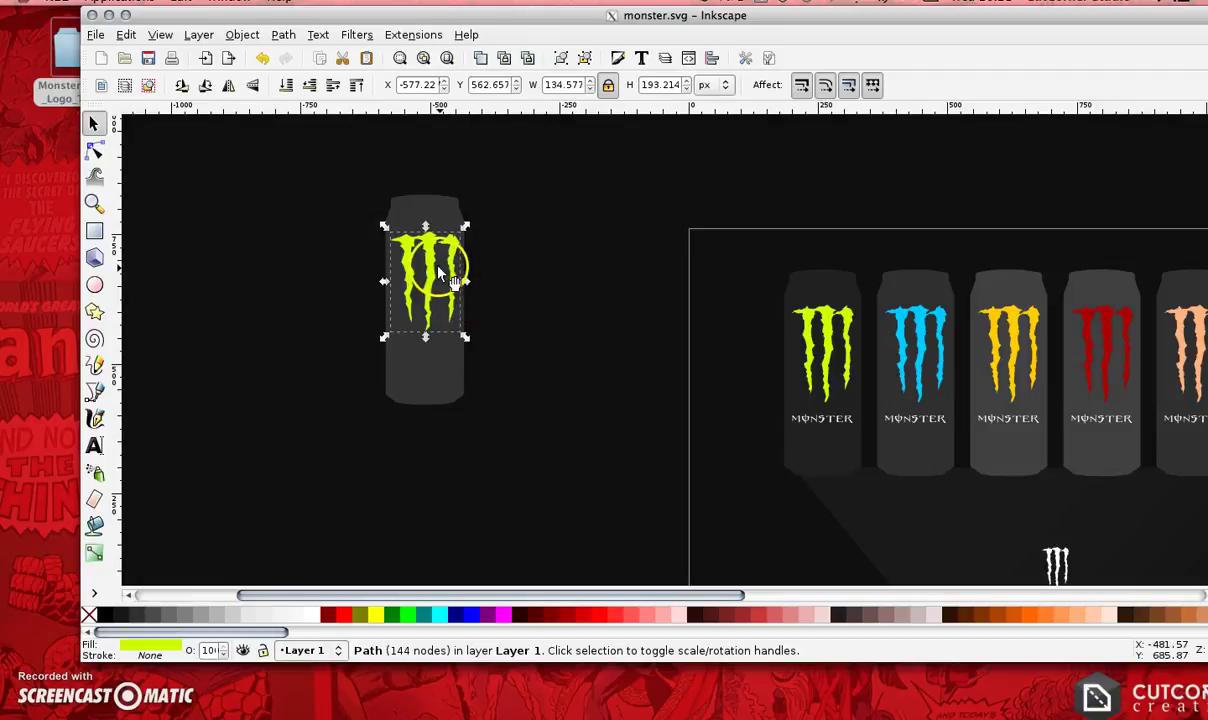
drag(430, 275, 427, 272)
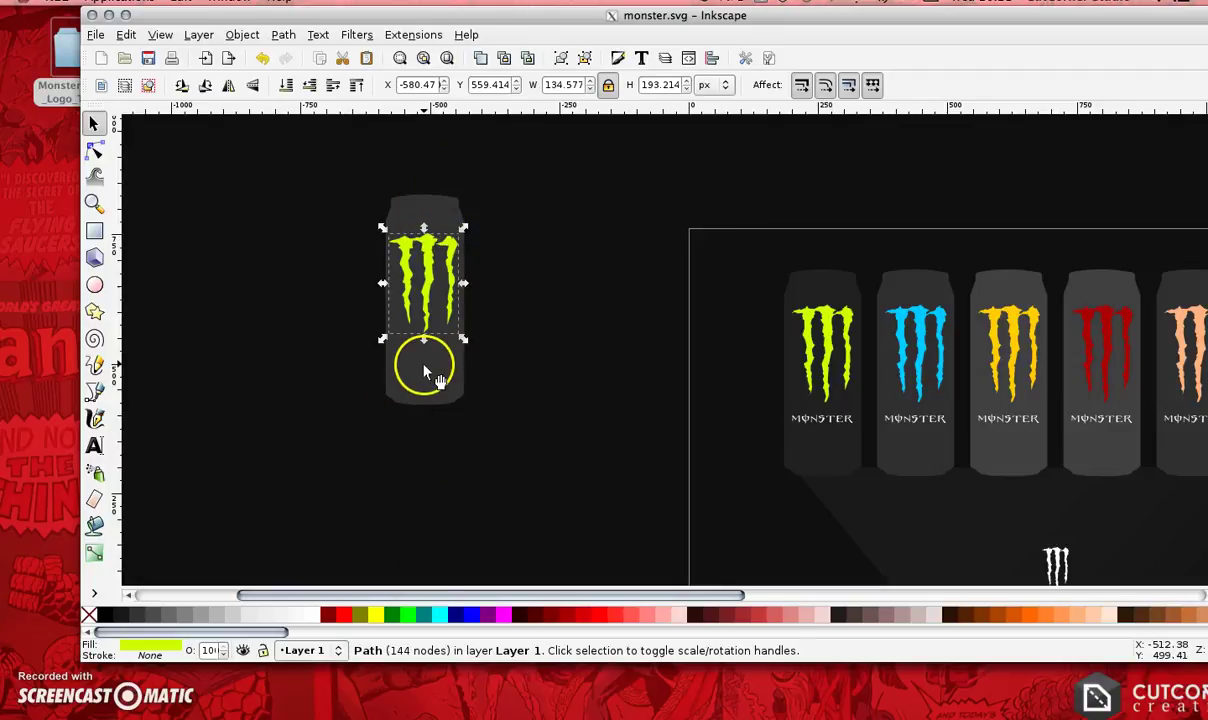
Step: Select the claw logo with the can and apply Align and Distribute's Center on vertical axis
shift+click(426, 382)
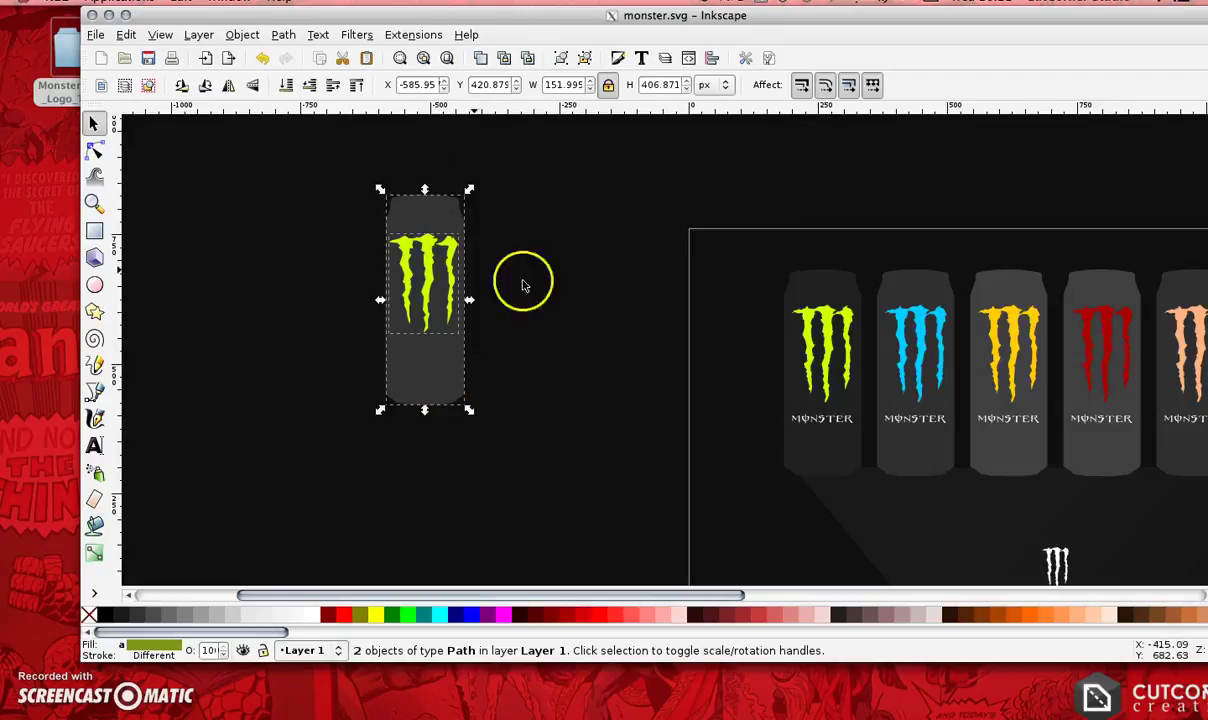
click(561, 291)
click(430, 276)
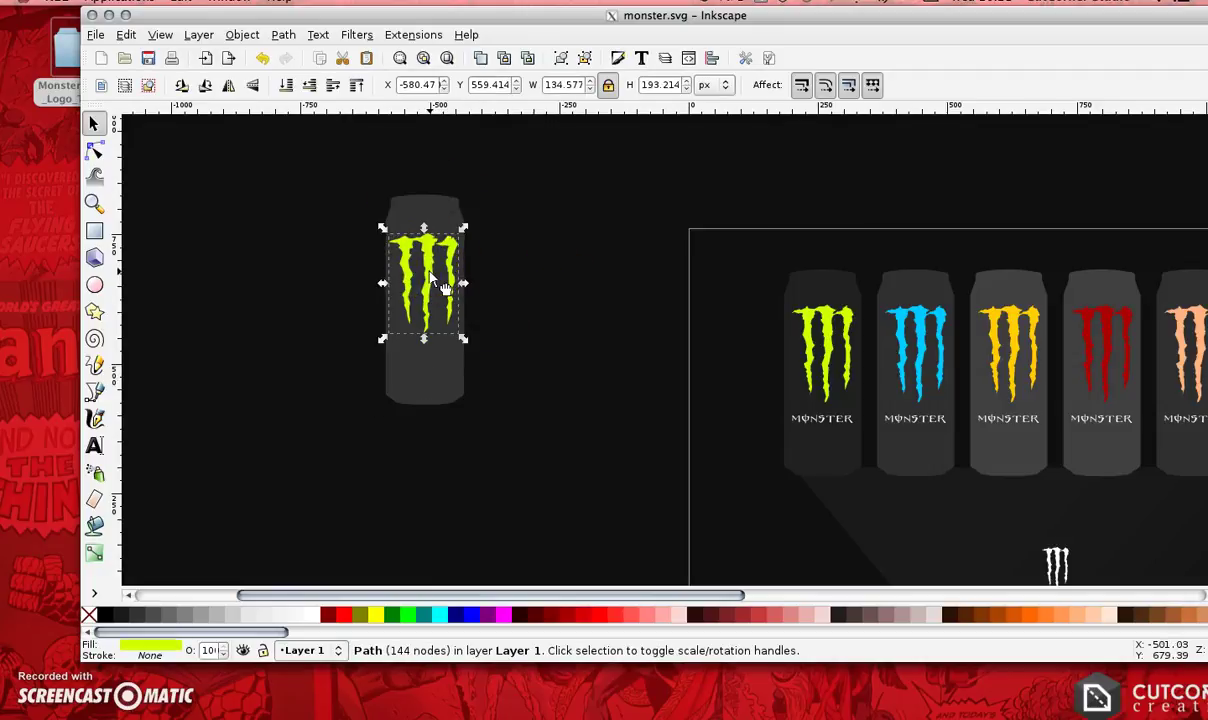
shift+click(418, 372)
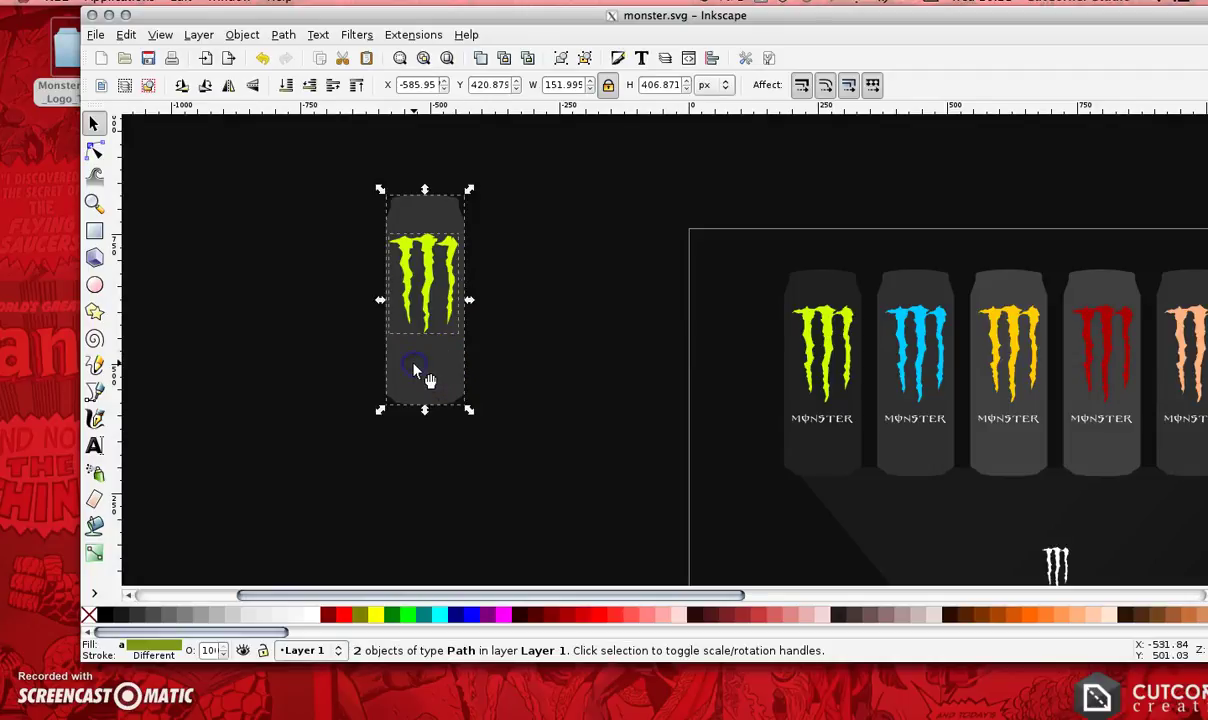
click(713, 58)
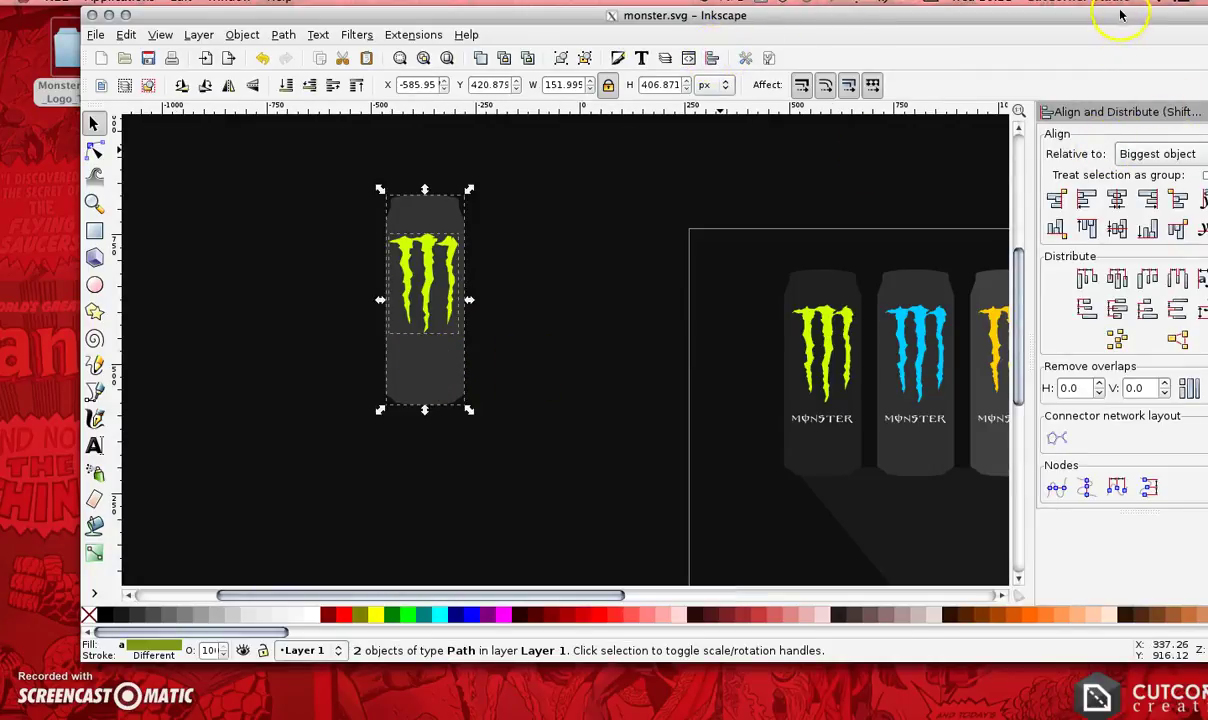
drag(1121, 14, 968, 12)
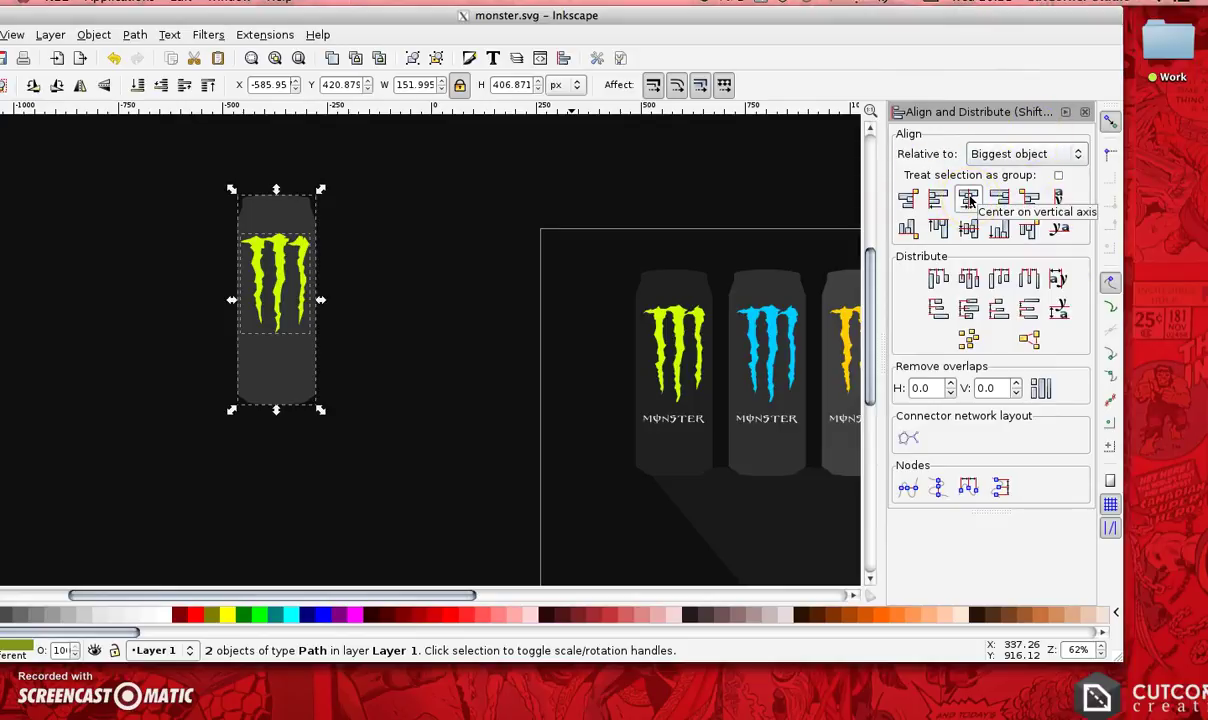
click(969, 199)
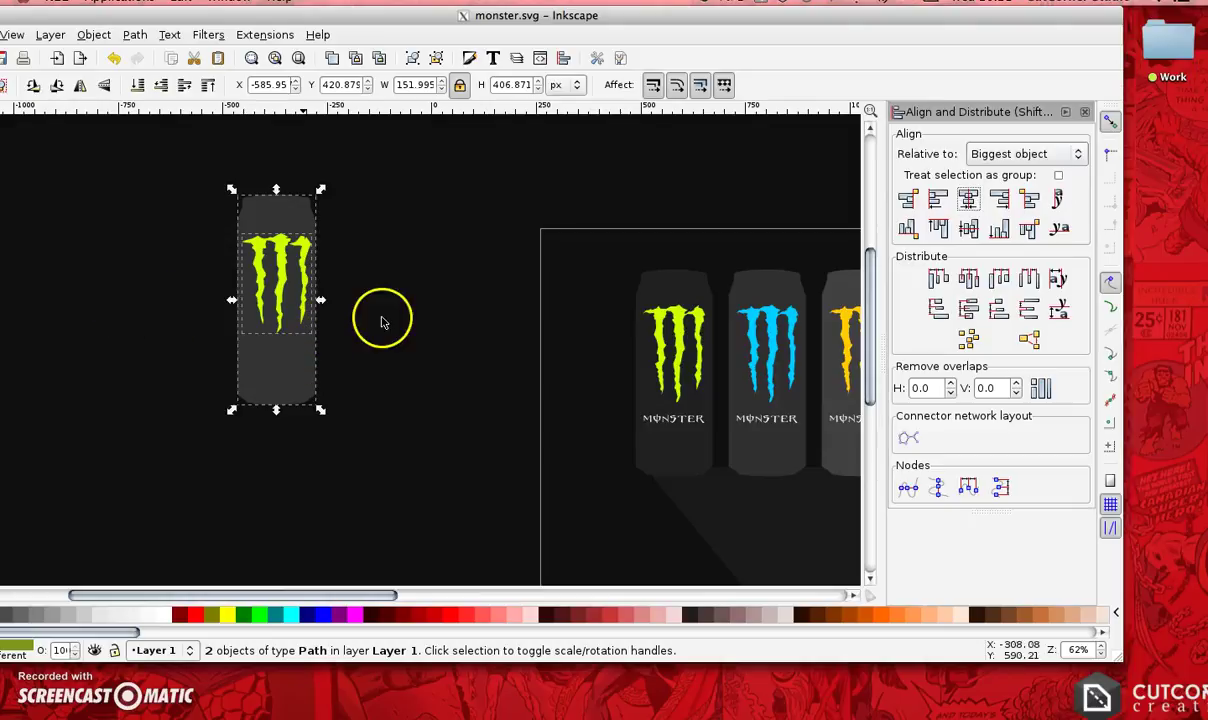
click(516, 412)
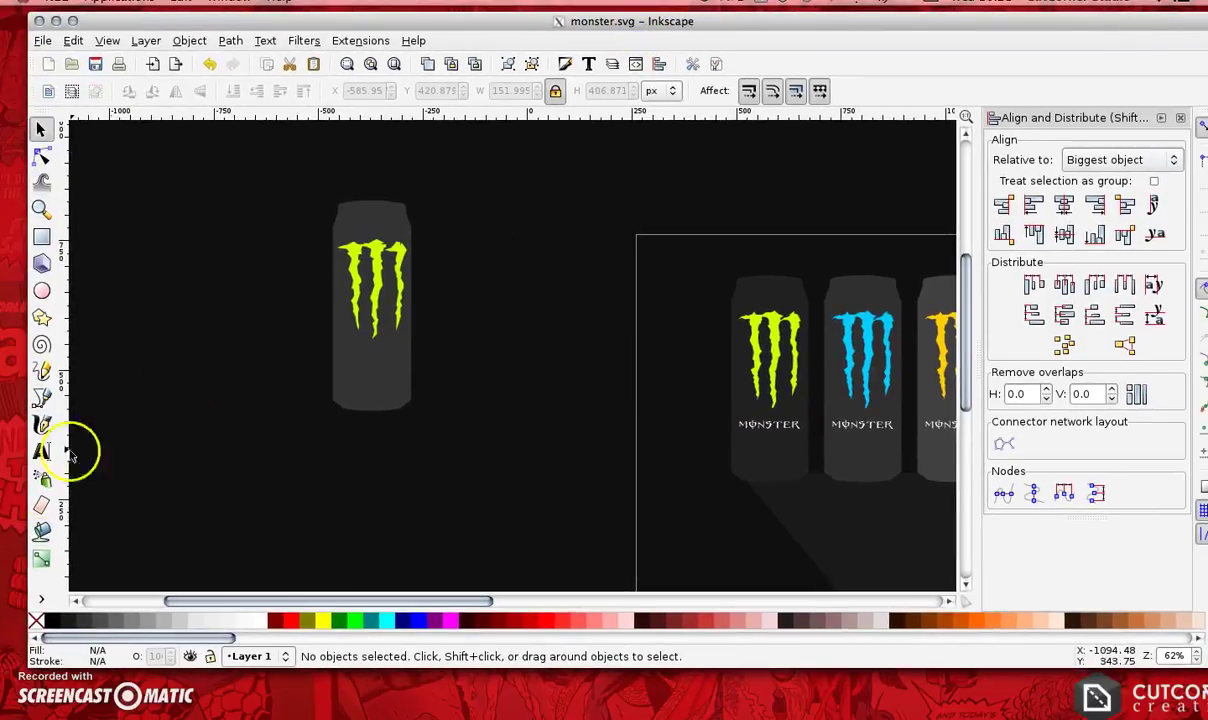
Step: Add white text 'MONSTER' below the can
click(41, 451)
click(280, 447)
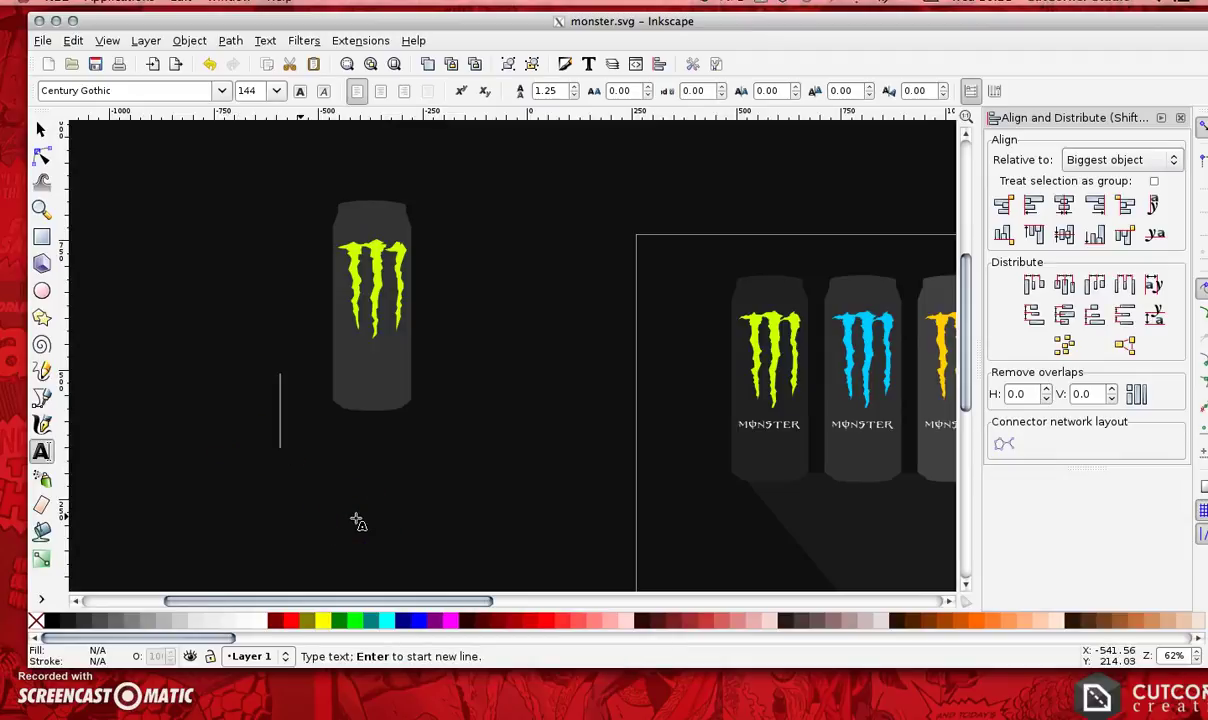
text(MONSTER)
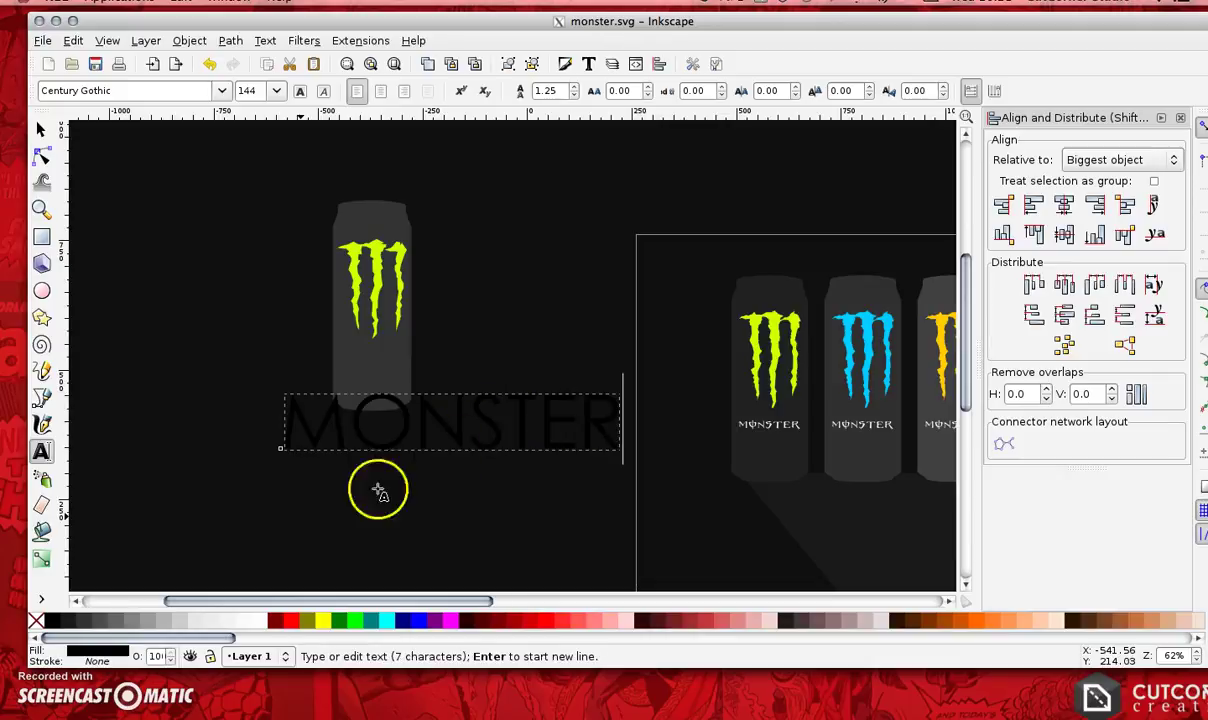
click(261, 625)
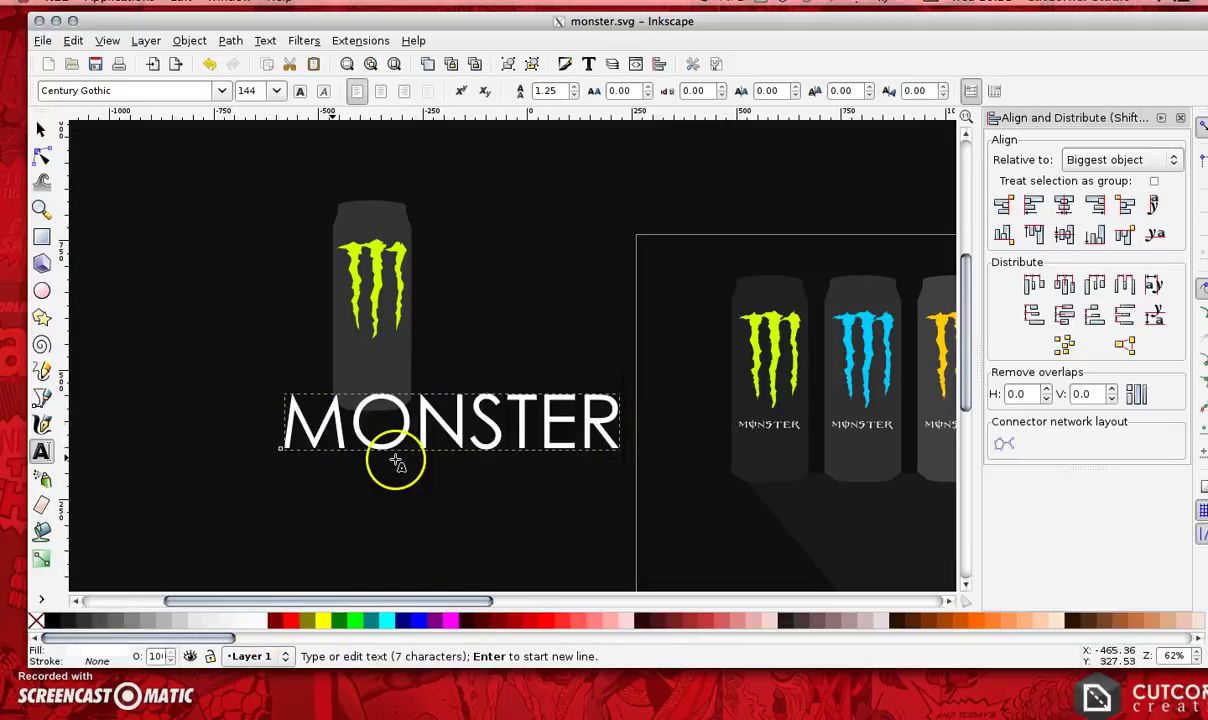
Step: Change the MONSTER text's font to Green Energy
drag(154, 89, 37, 90)
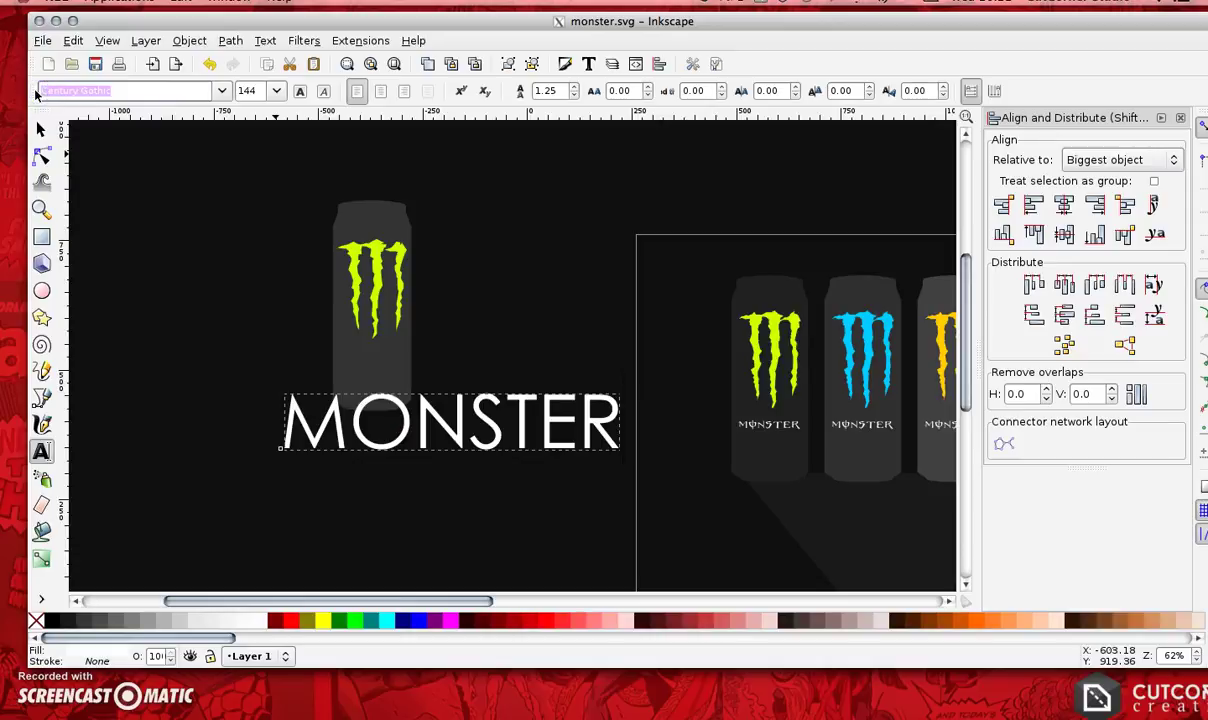
text(gRE)
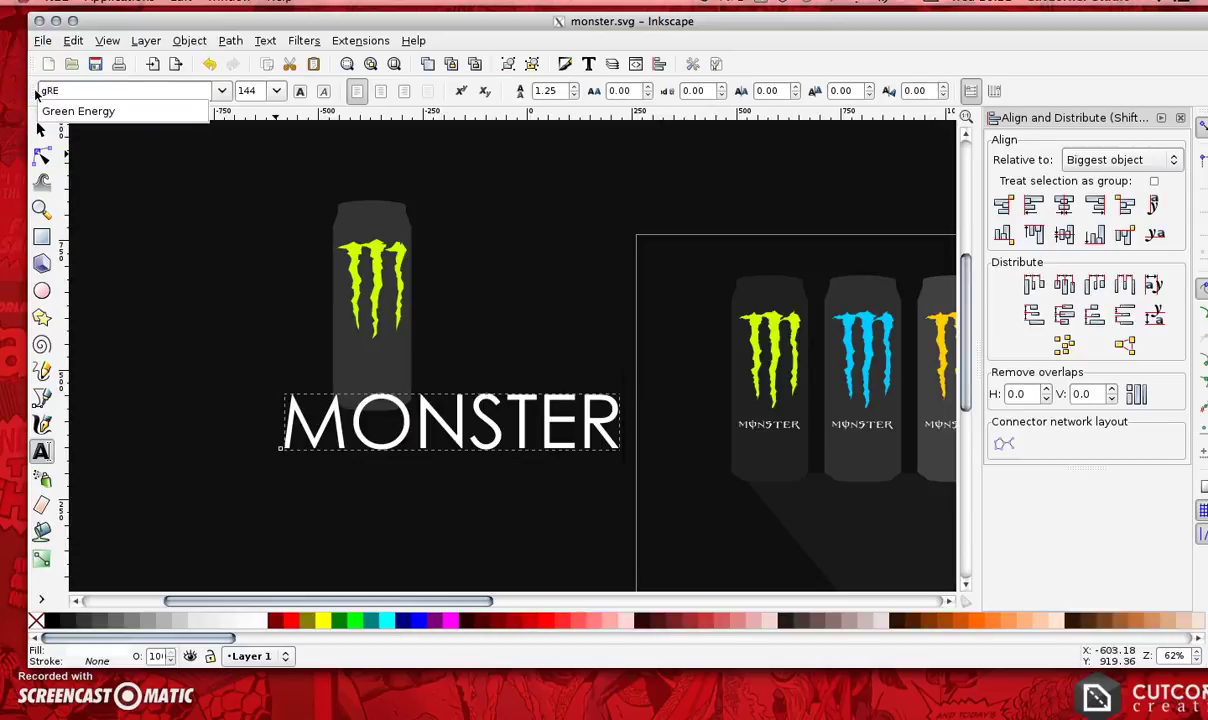
click(71, 113)
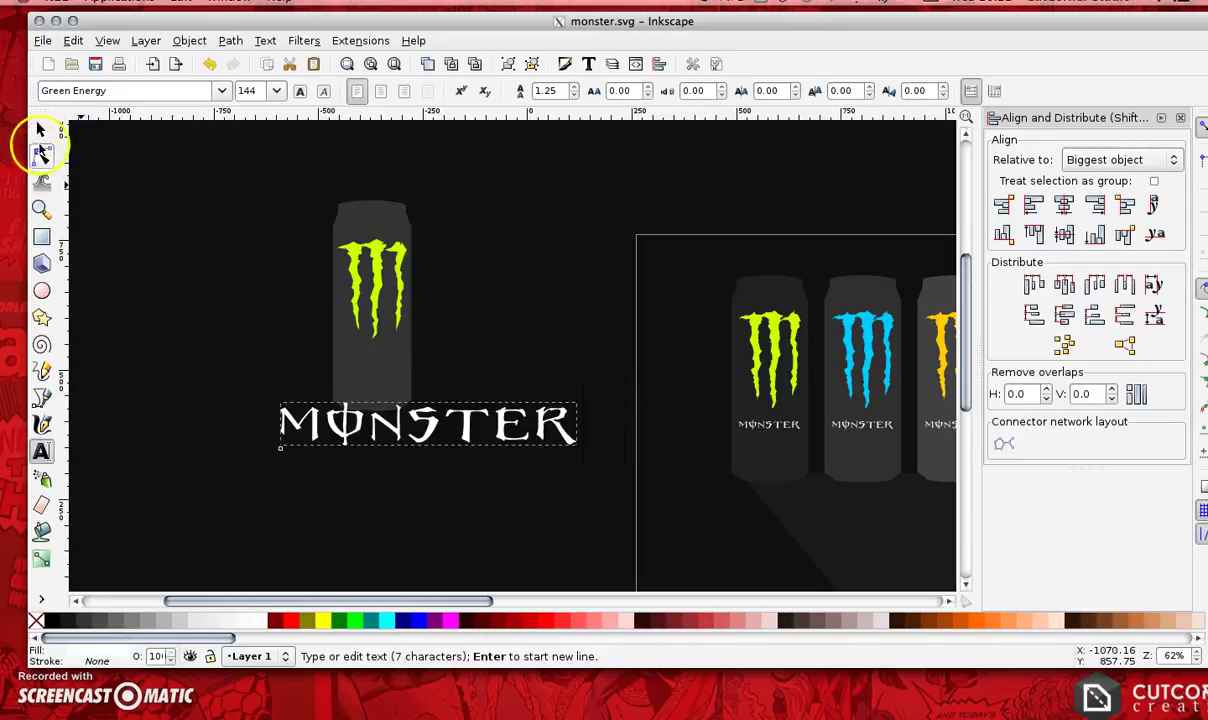
click(41, 129)
Step: Set the MONSTER letters to font size 48, then reduce it to 40
click(41, 451)
drag(572, 430, 278, 420)
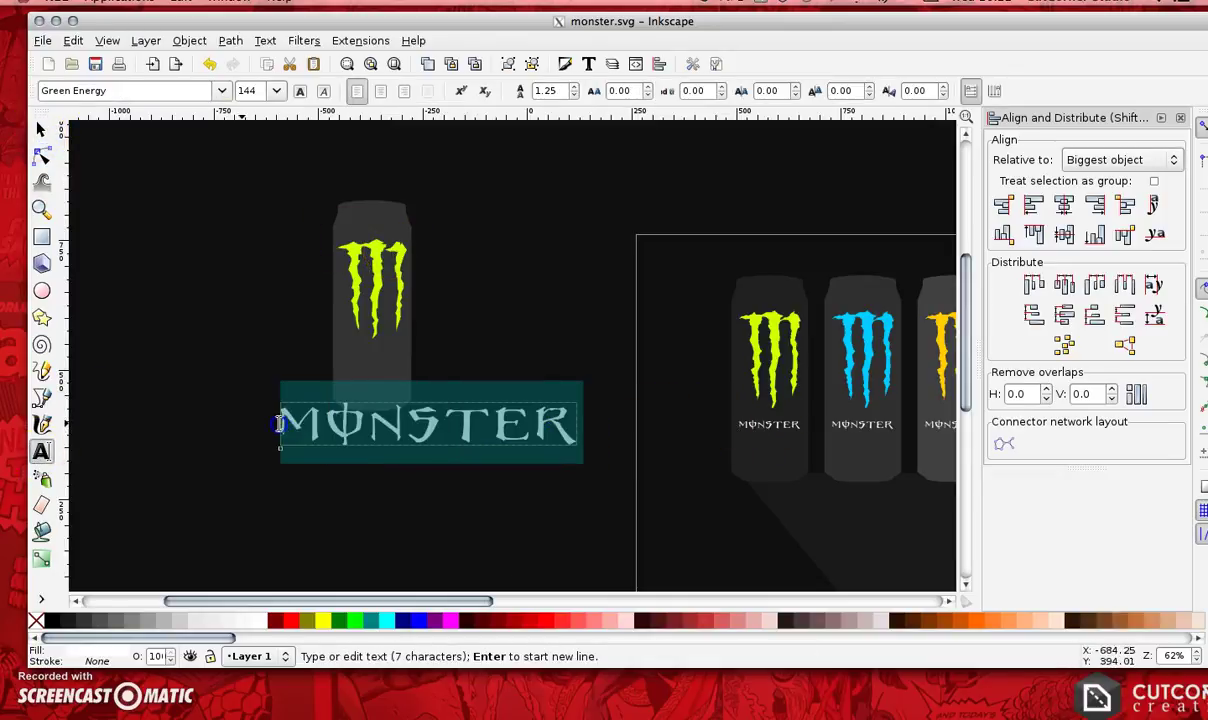
click(276, 91)
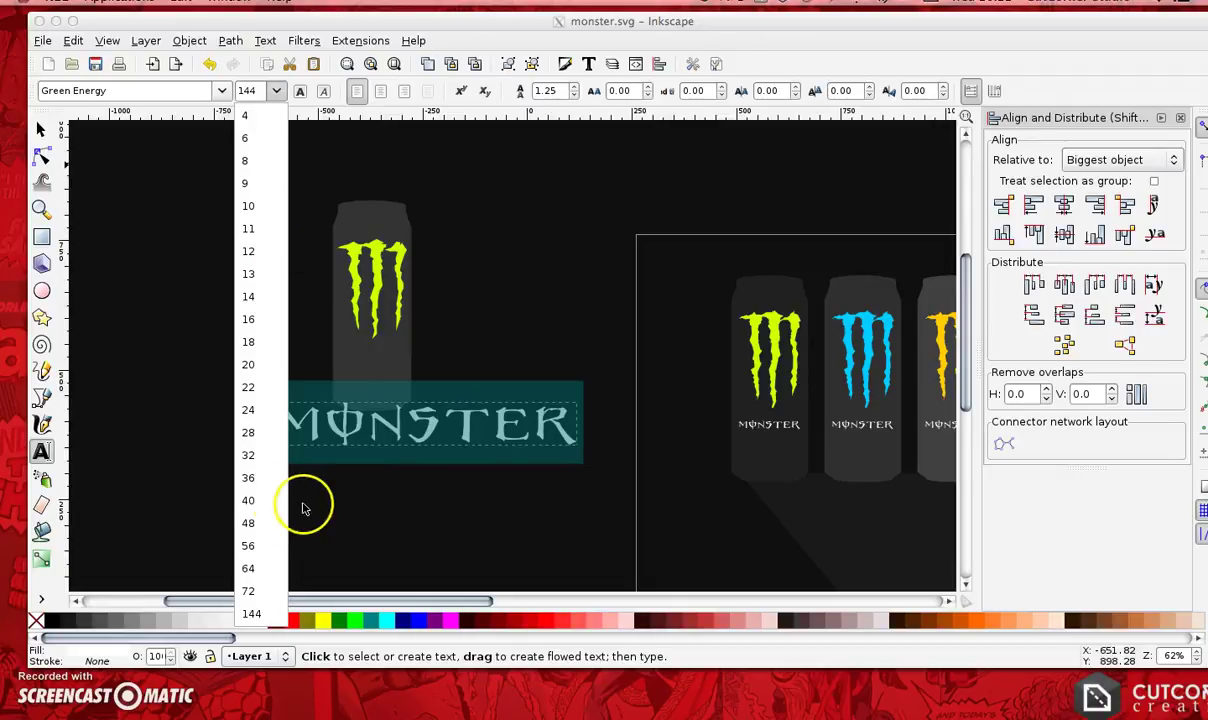
click(262, 523)
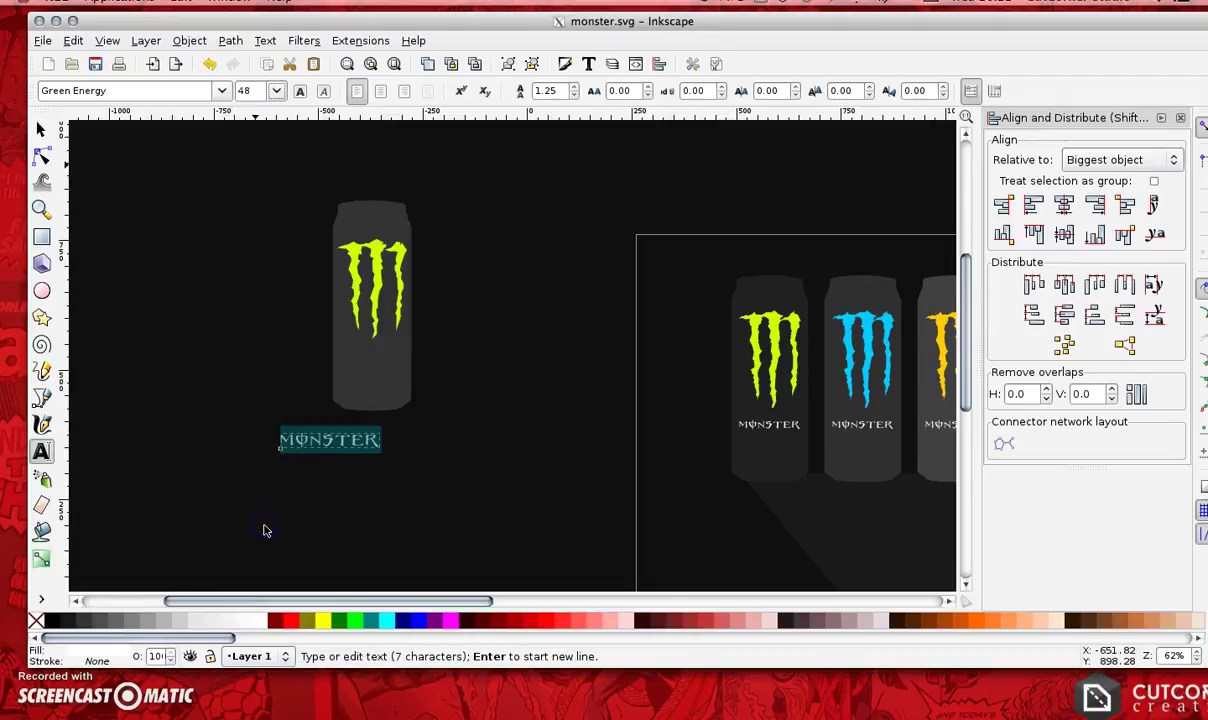
click(276, 91)
click(251, 500)
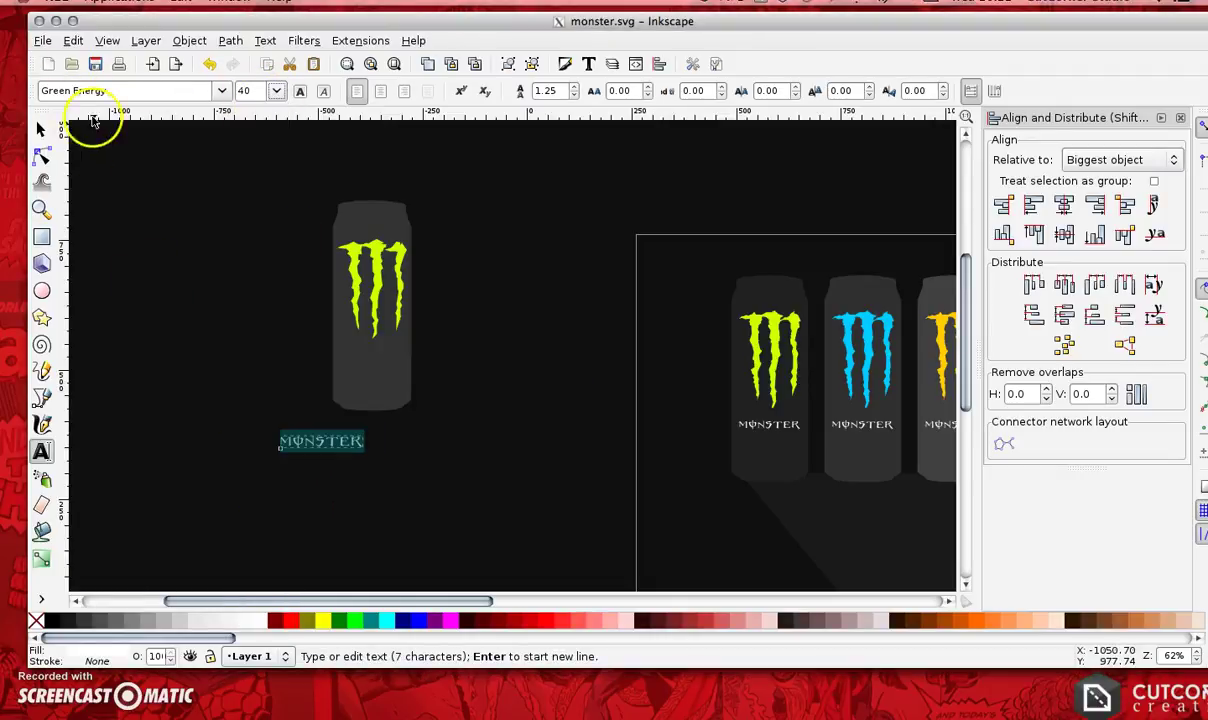
Step: Centre the MONSTER text and the can on one vertical axis
click(41, 129)
shift+click(361, 402)
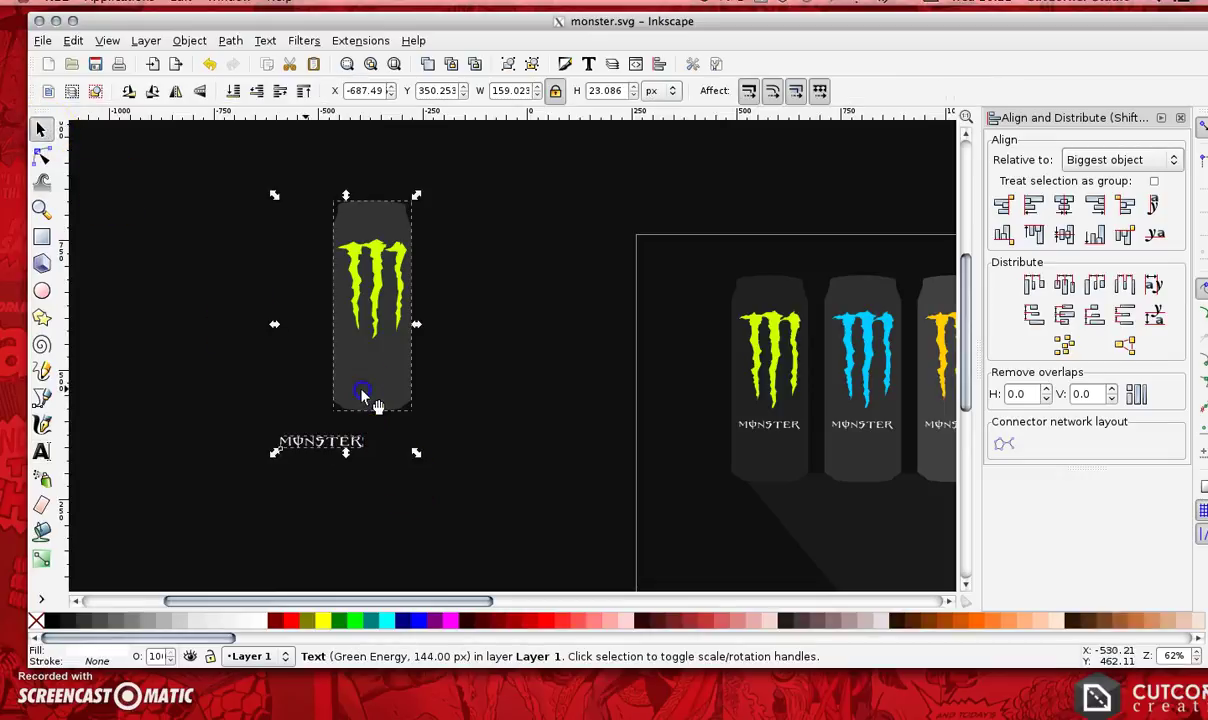
click(1063, 204)
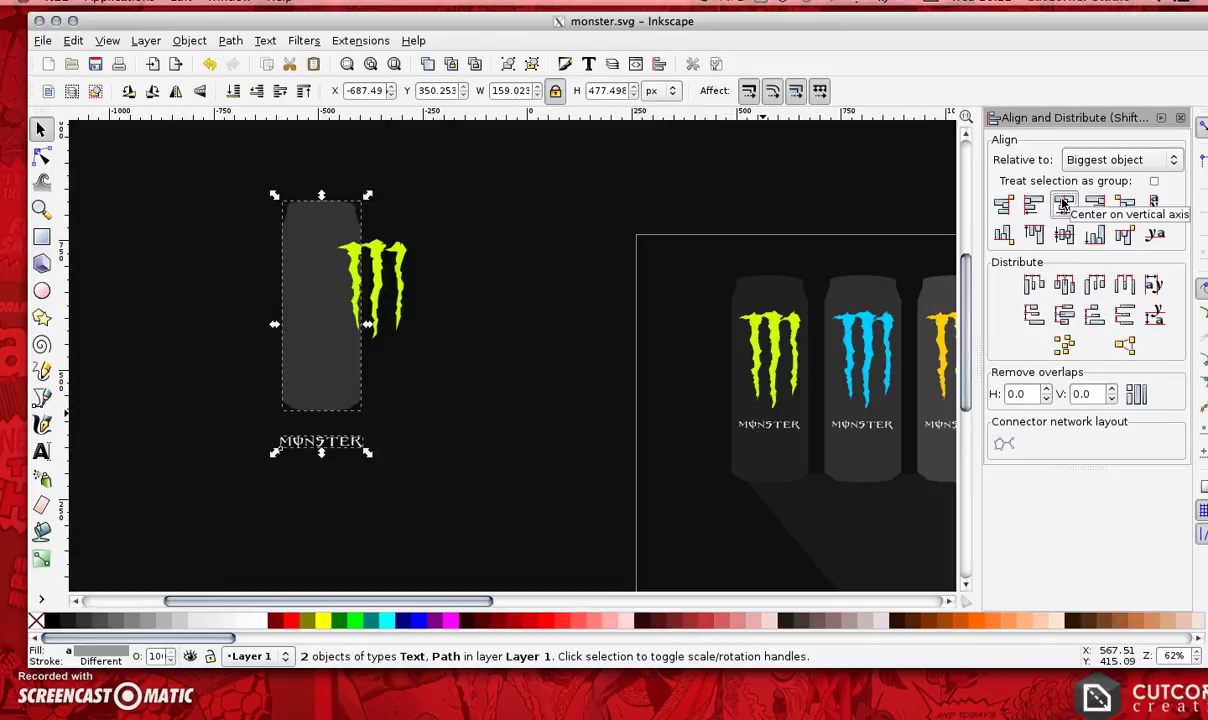
click(303, 433)
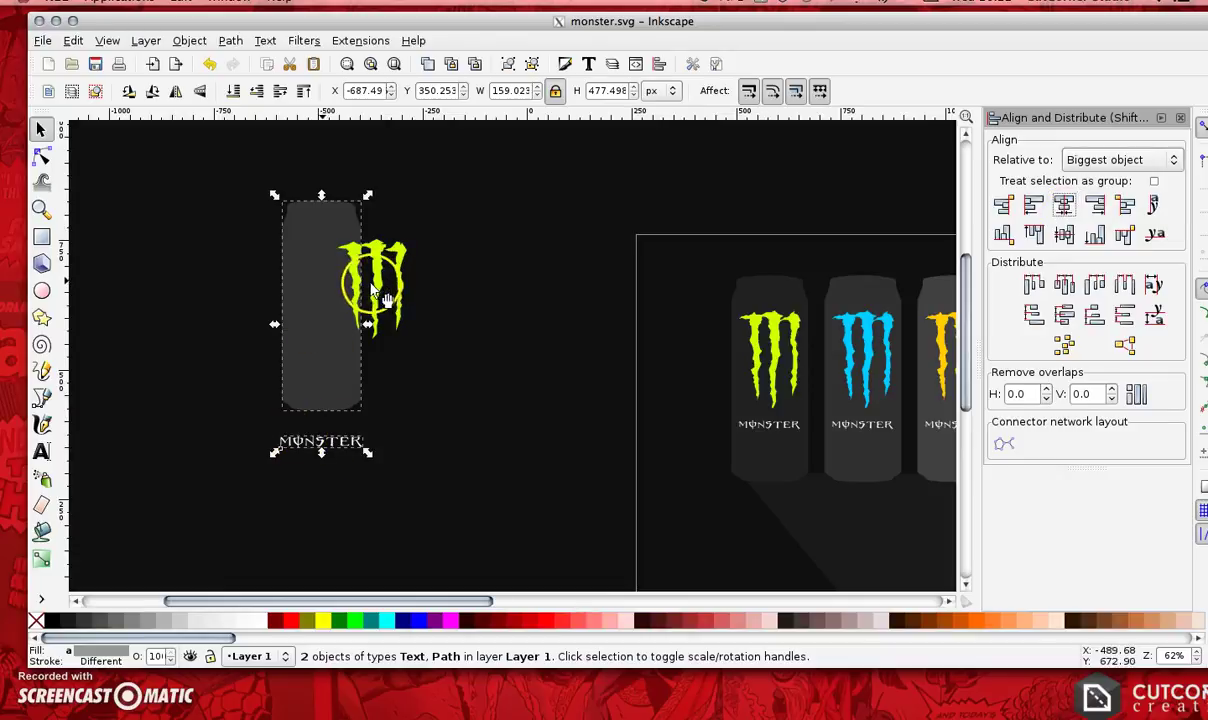
Step: Centre the claw logo on the can's vertical axis
click(378, 287)
shift+click(320, 338)
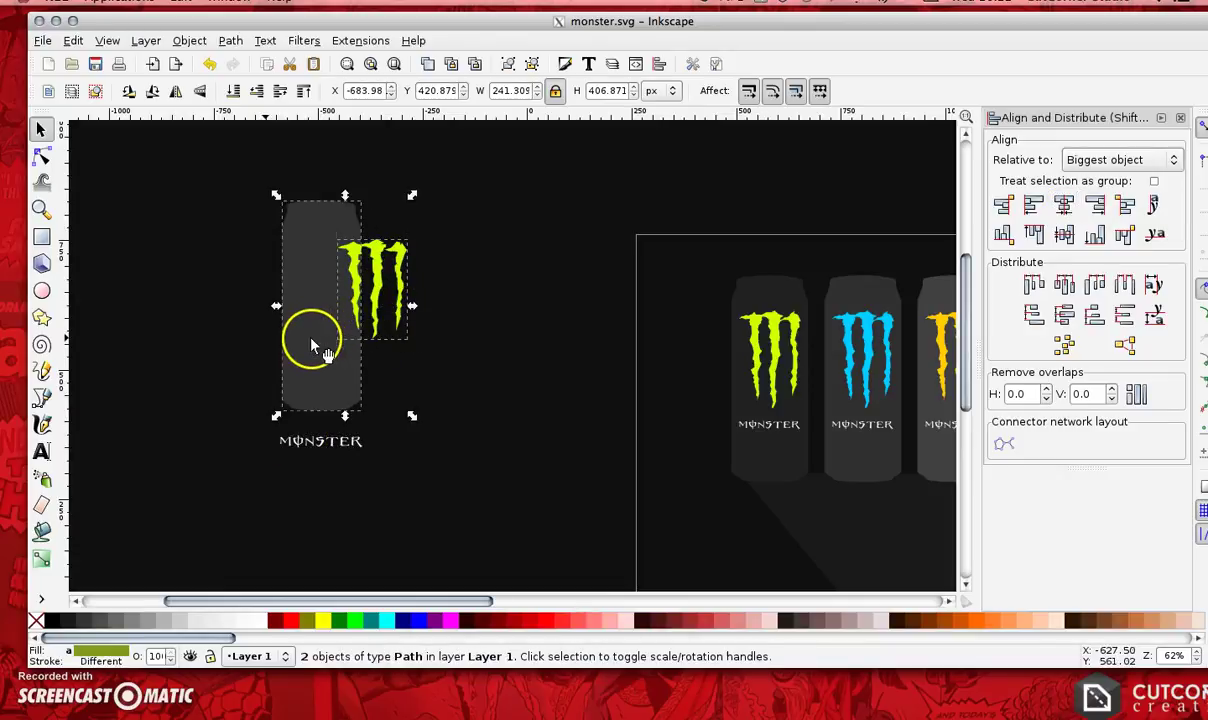
click(1064, 212)
click(499, 380)
Step: Nudge the MONSTER text up four steps onto the can, just below the claws
click(325, 448)
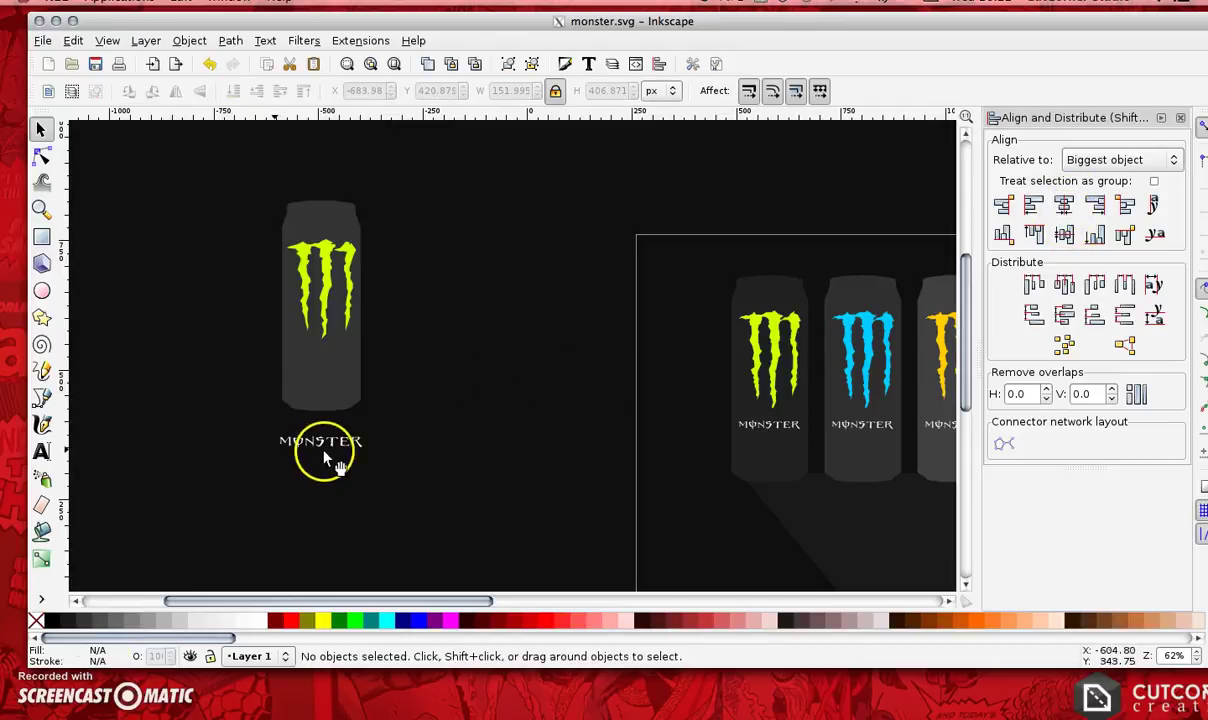
click(325, 447)
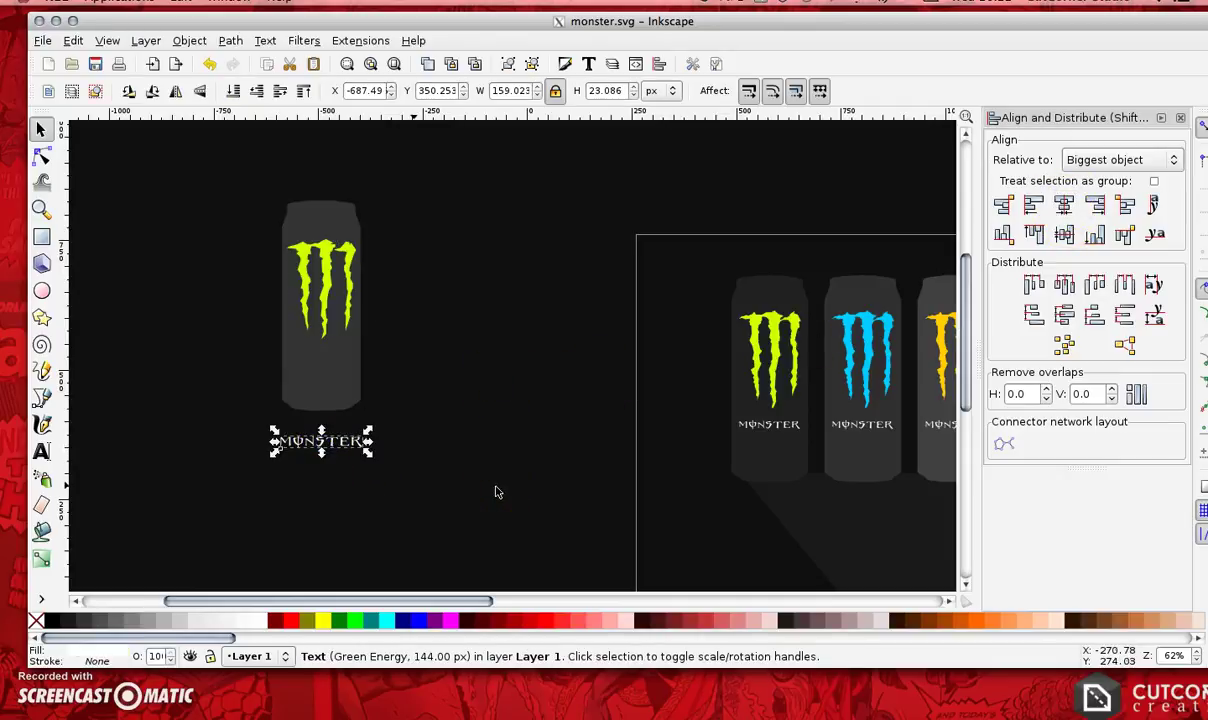
key(Up)
key(Up)
key(Up)
key(Up)
key(Up)
key(Up)
key(Up)
key(Up)
key(Up)
key(Up)
key(Up)
key(Up)
key(Up)
key(Up)
key(Up)
key(Up)
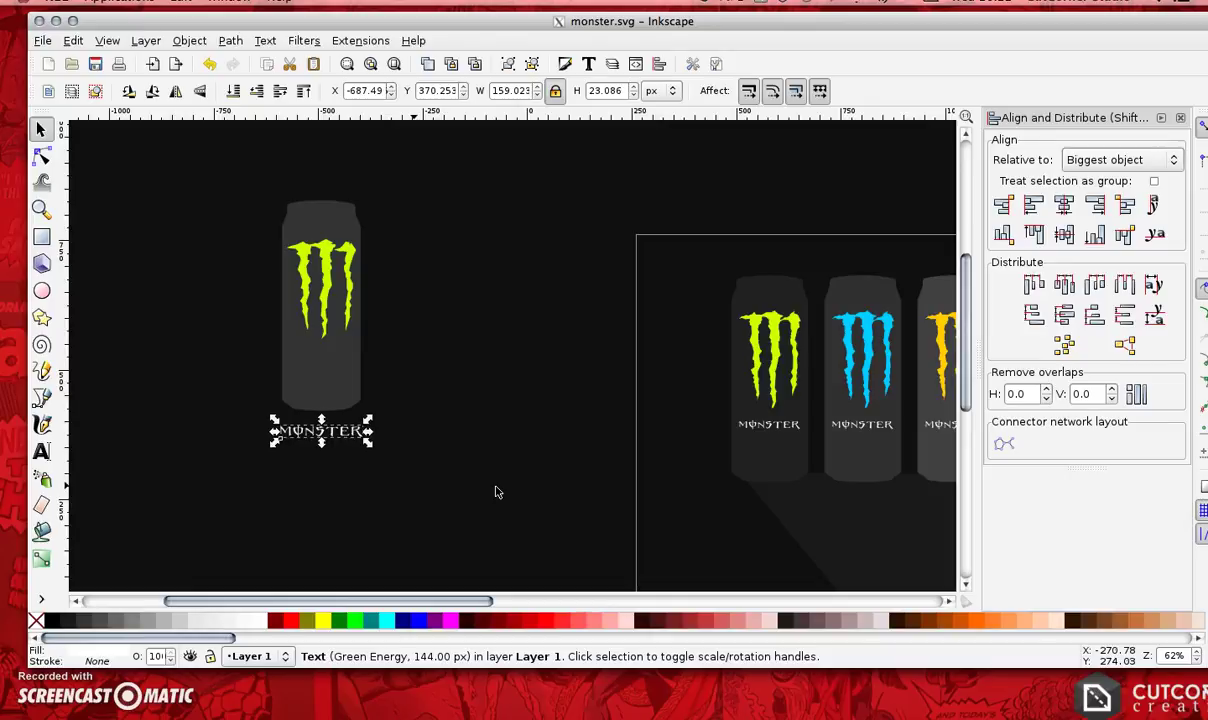
key(Up)
key(Up)
key(Up)
key(Up)
key(Up)
key(Up)
key(Up)
key(Up)
key(Up)
key(Up)
key(Up)
key(Up)
key(Up)
key(Up)
key(Up)
key(Up)
key(Up)
key(Up)
key(Up)
key(Up)
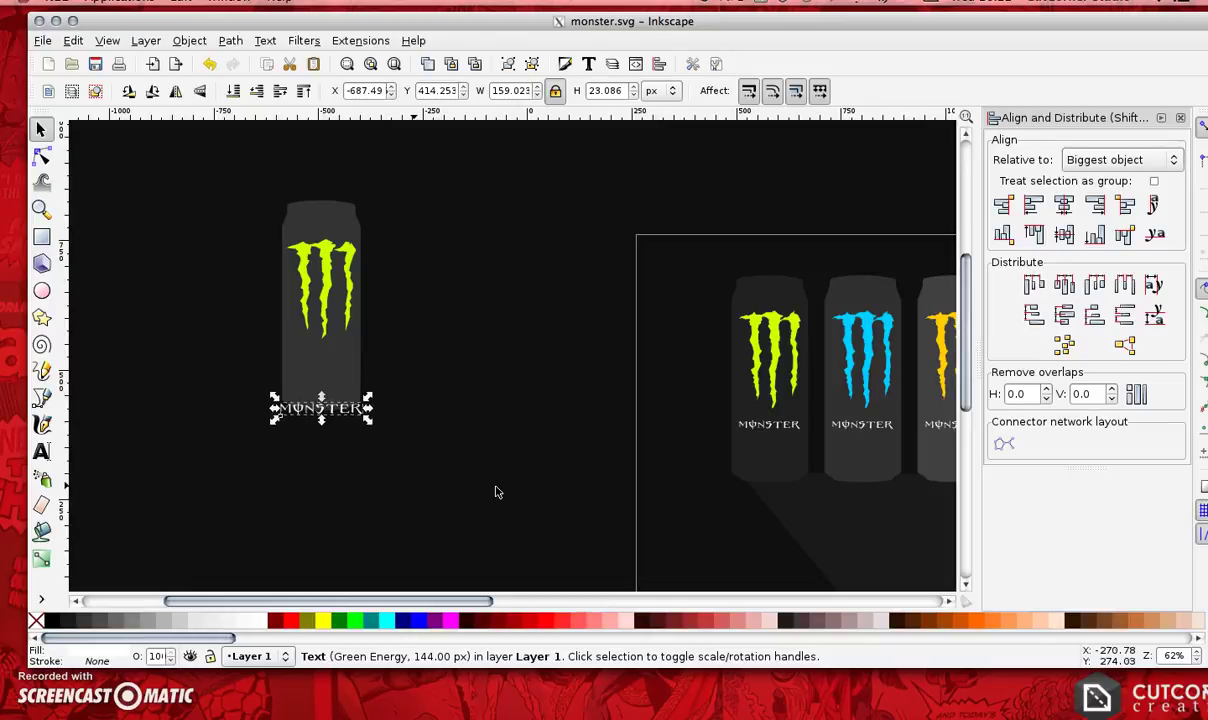
key(Up)
key(Up)
key(Up)
key(Up)
key(Up)
key(Up)
key(Up)
key(Up)
key(Up)
key(Up)
key(Up)
key(Up)
key(Up)
key(Up)
key(Up)
key(Up)
key(Up)
key(Up)
key(Up)
key(Up)
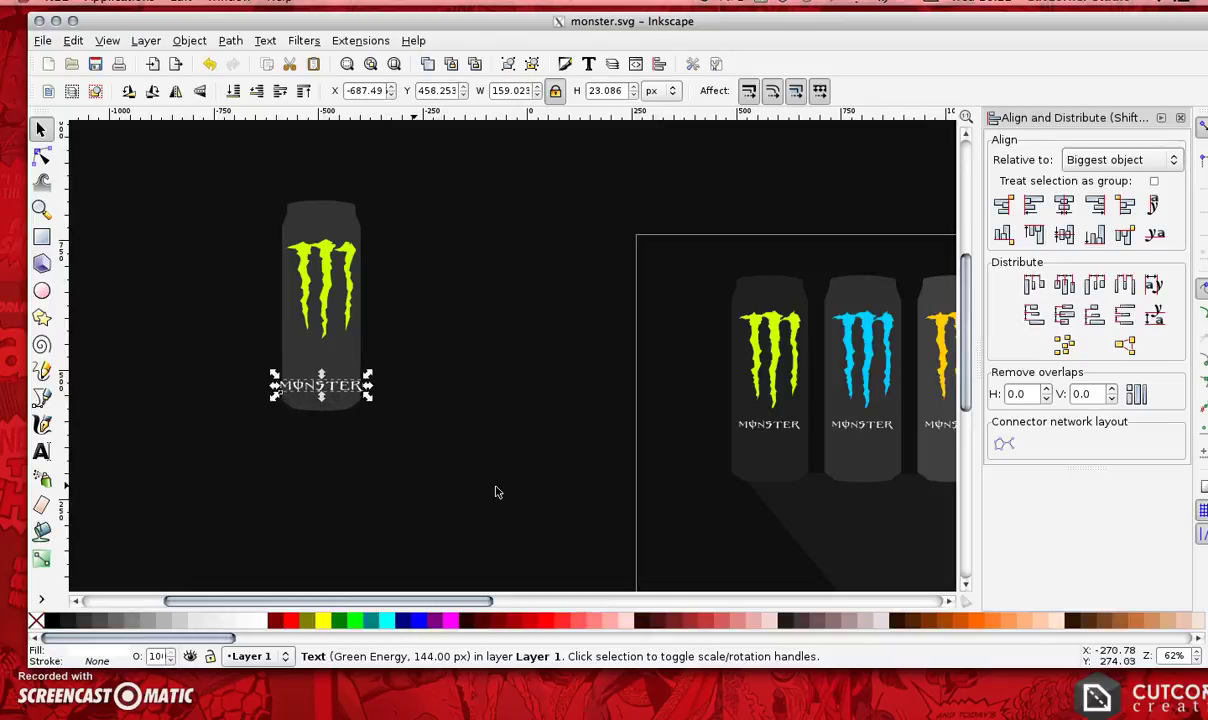
key(Up)
key(Up)
key(Up)
key(Up)
key(Up)
key(Up)
key(Up)
key(Up)
key(Up)
key(Up)
key(Up)
key(Up)
key(Up)
key(Up)
key(Up)
key(Up)
key(Up)
key(Up)
key(Up)
key(Up)
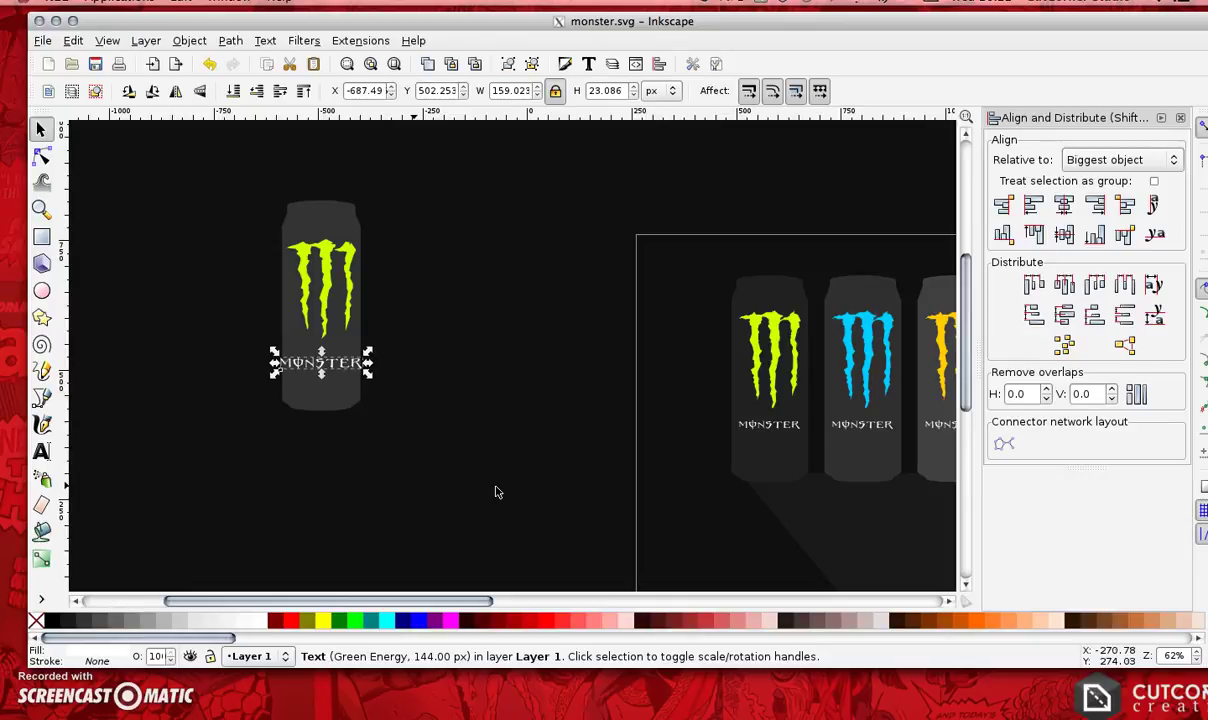
Step: Reduce the MONSTER text's font size to 36, then to 32
click(41, 451)
drag(281, 357, 391, 364)
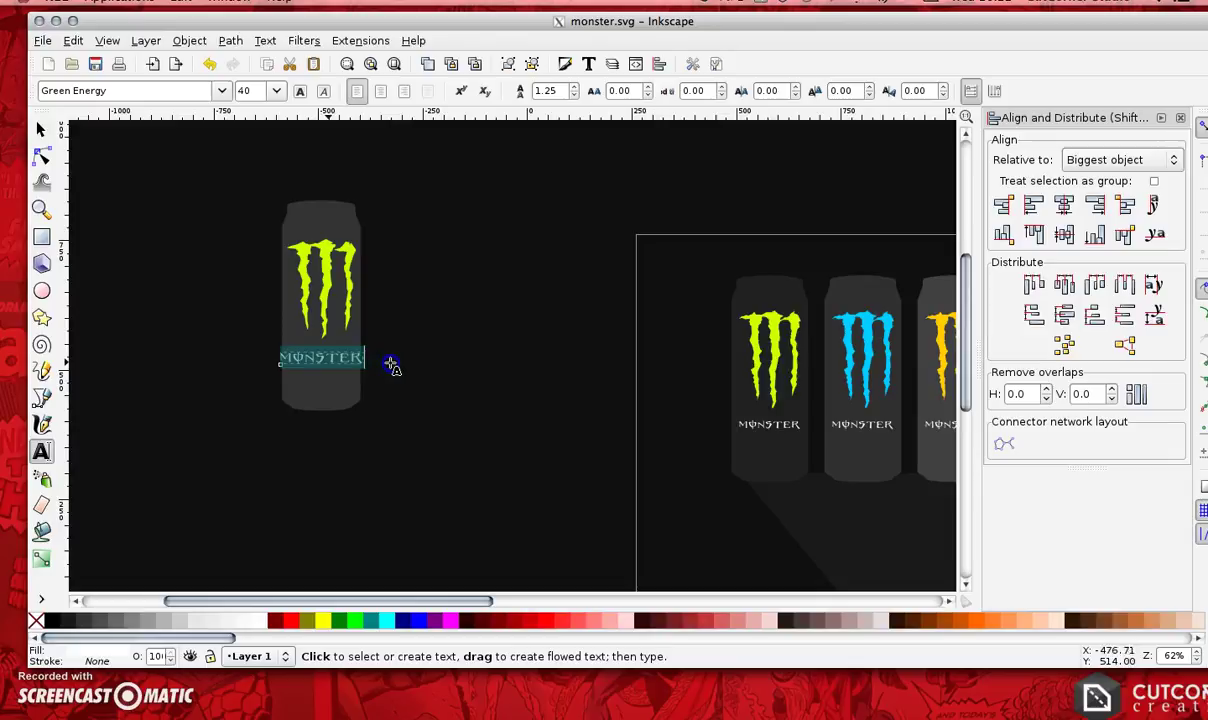
click(277, 92)
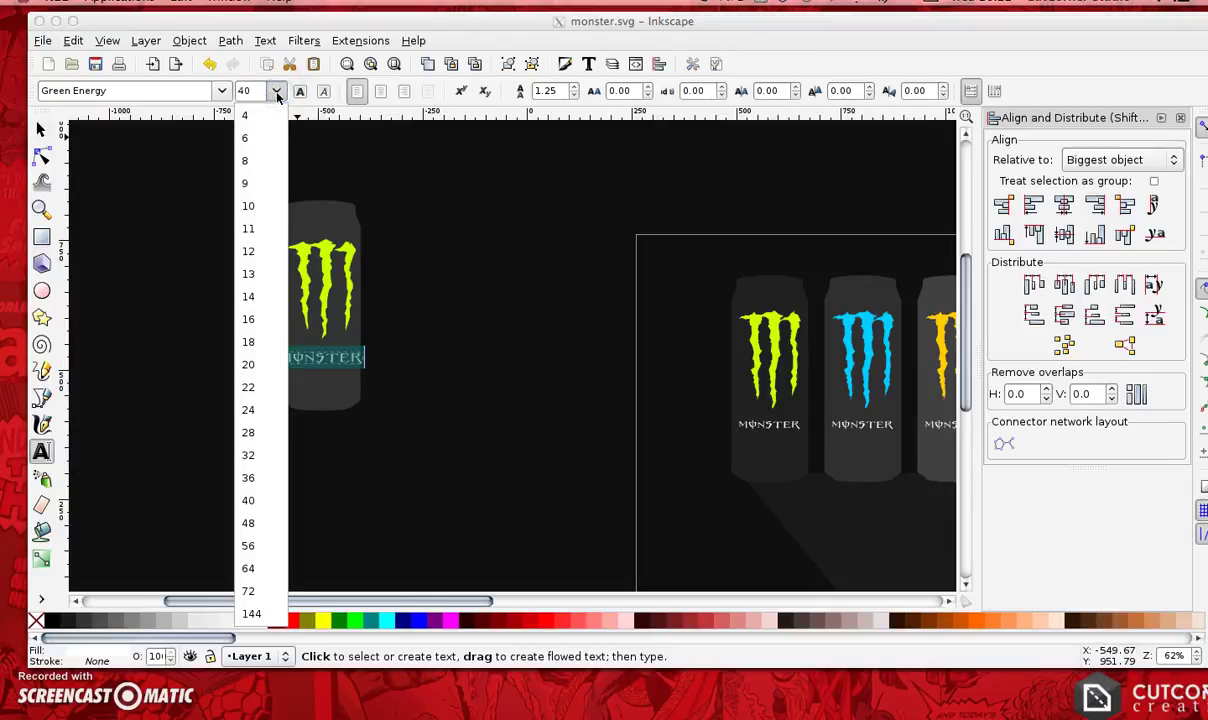
click(246, 478)
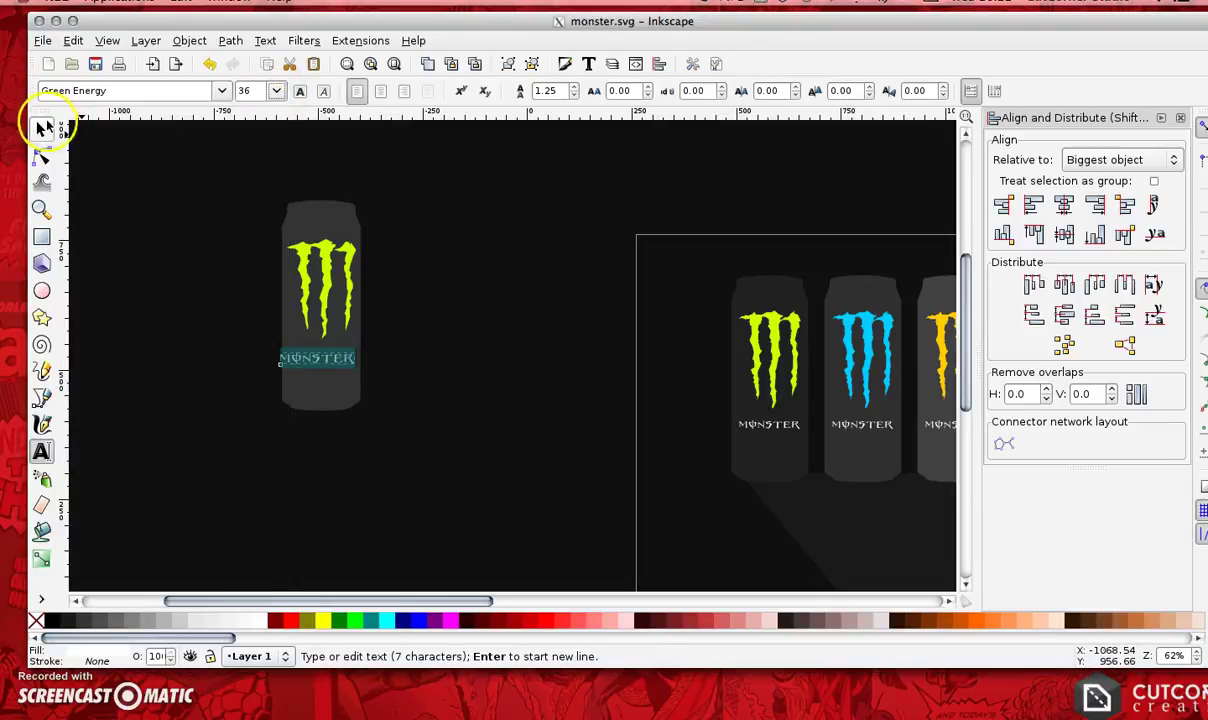
click(277, 91)
click(246, 460)
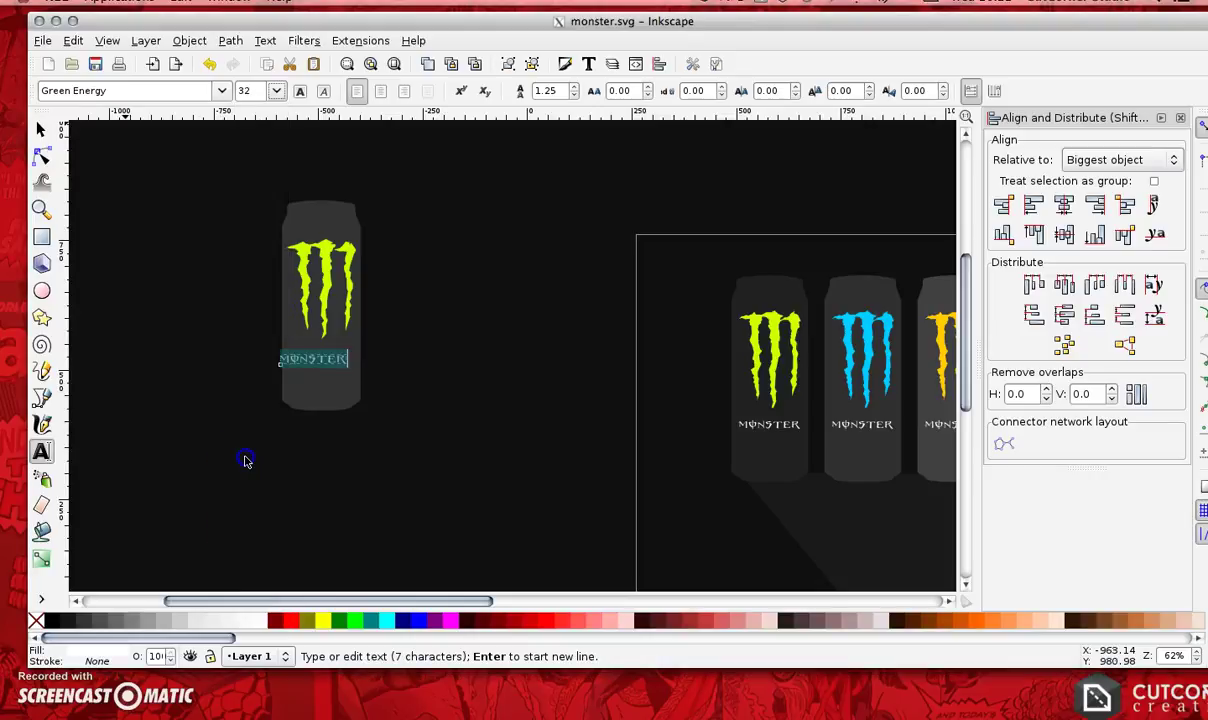
Step: Centre the MONSTER text horizontally on the can and reselect the can
click(40, 129)
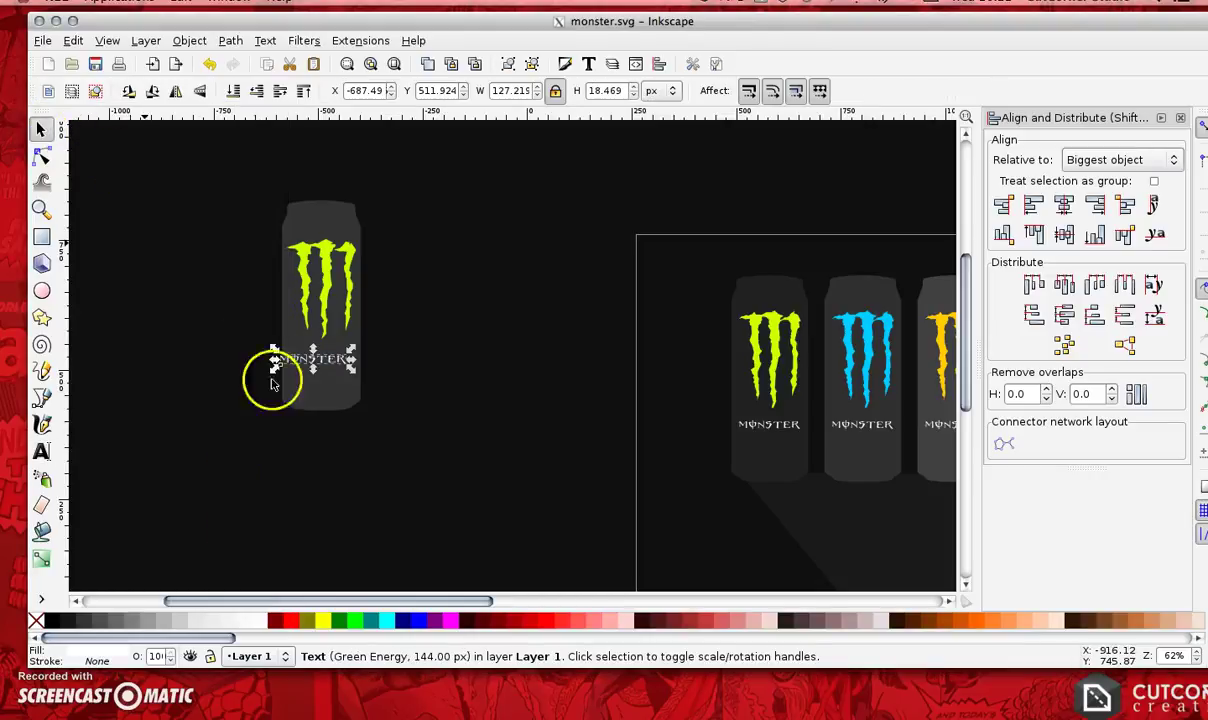
shift+click(325, 400)
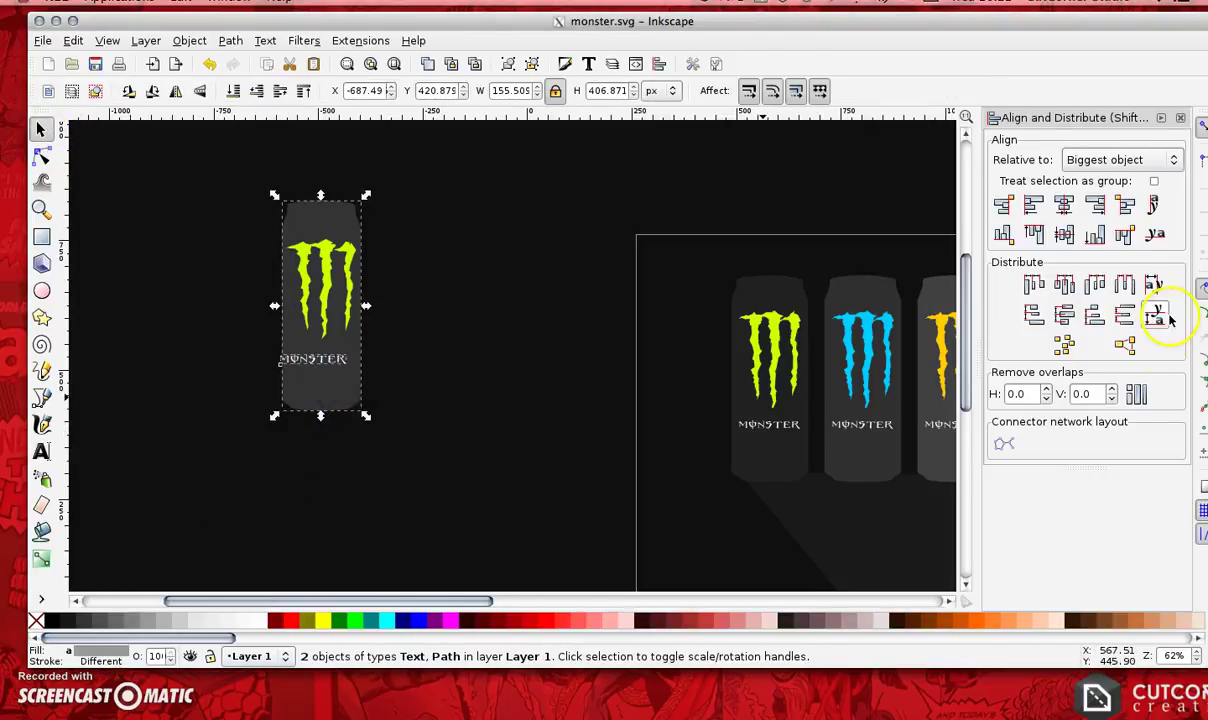
click(1064, 205)
click(499, 417)
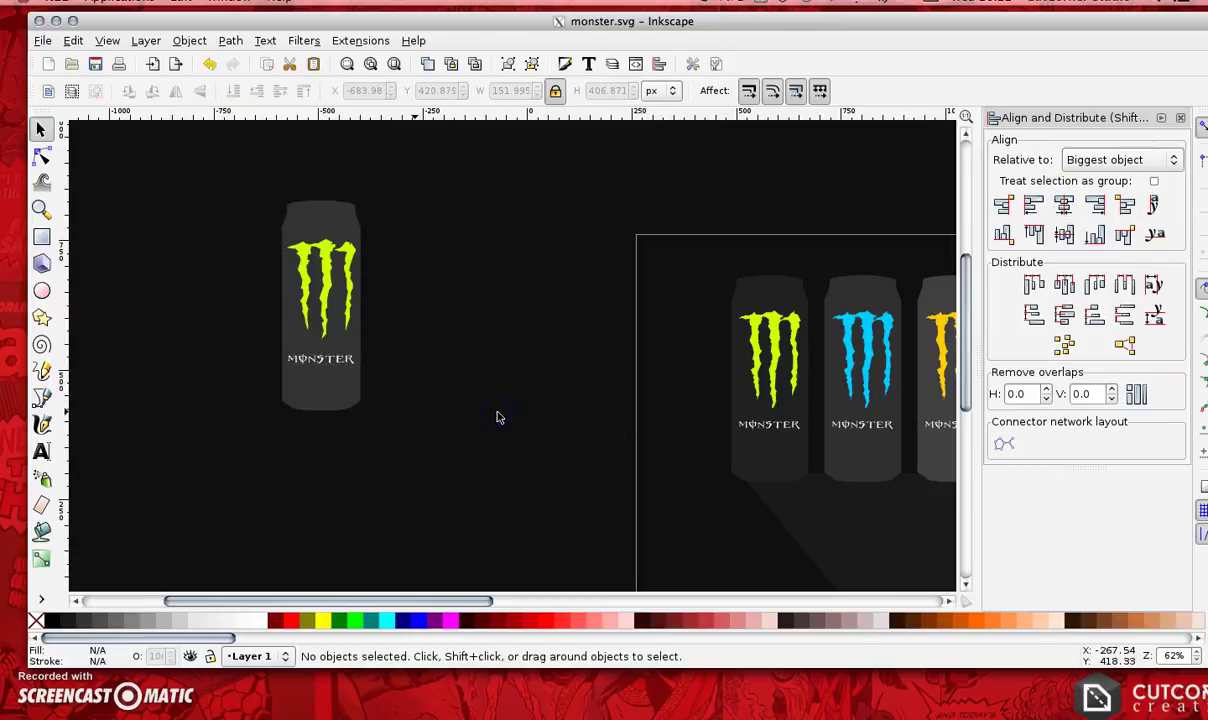
click(310, 400)
drag(369, 600, 575, 610)
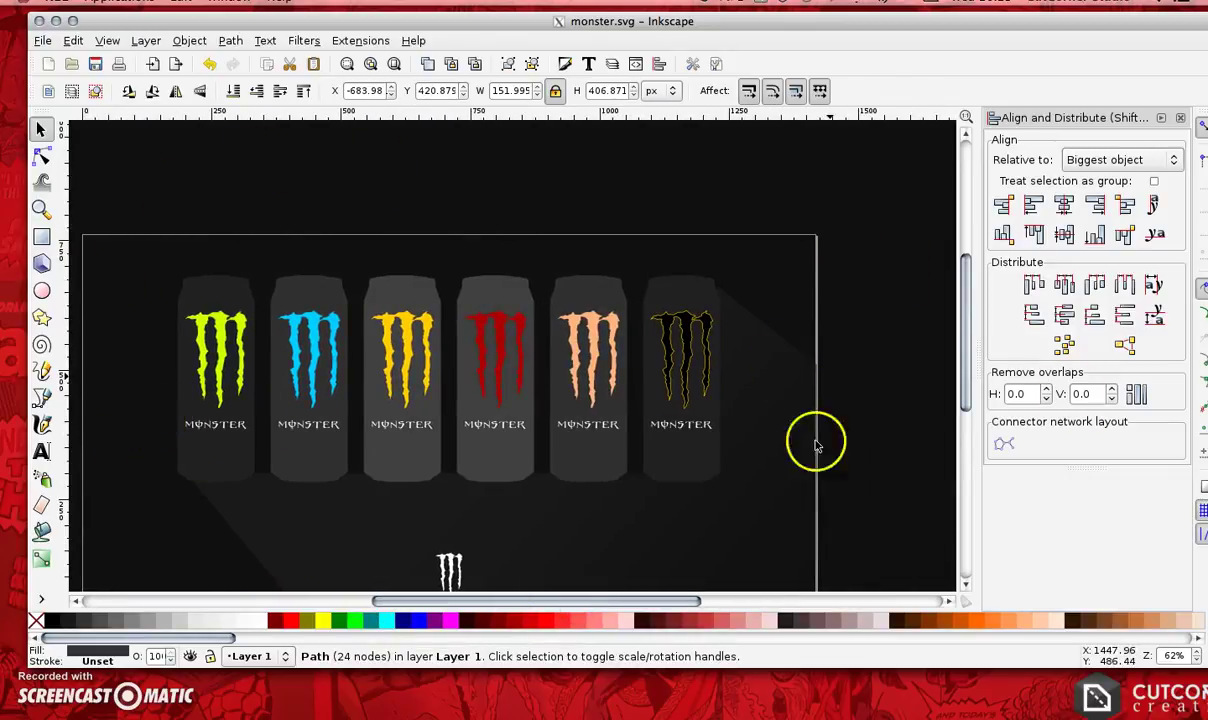
scroll(856, 368, up, 2)
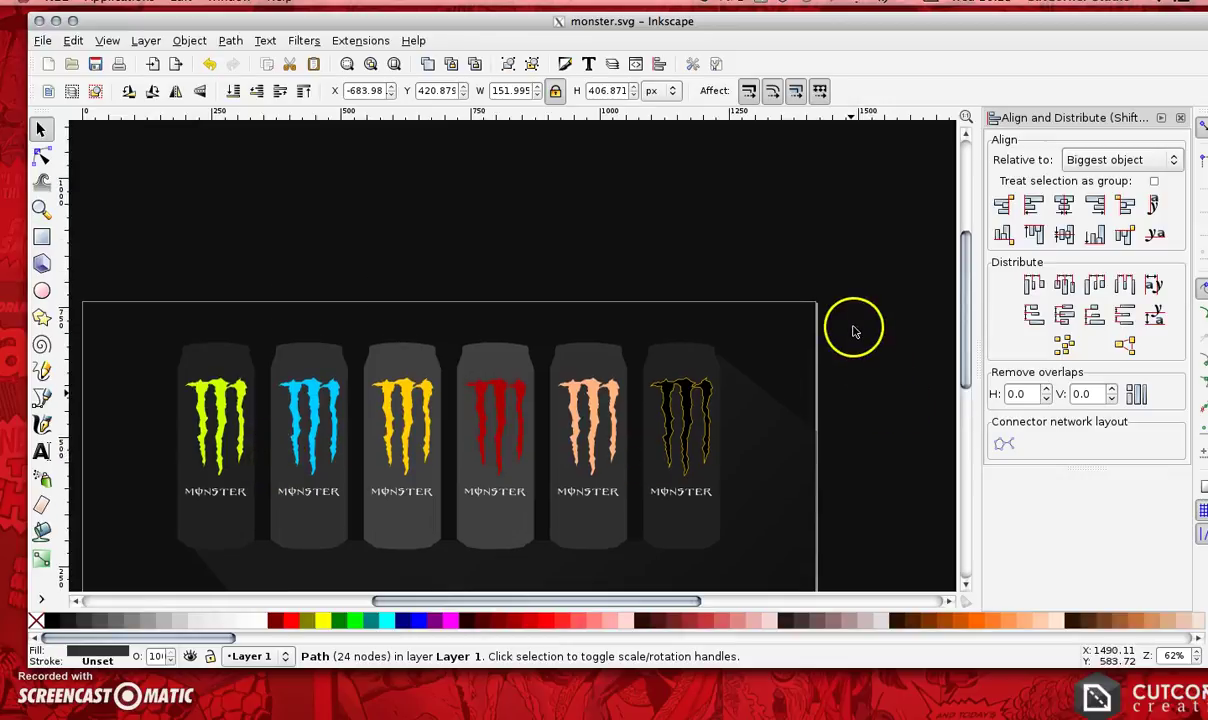
scroll(856, 368, down, 5)
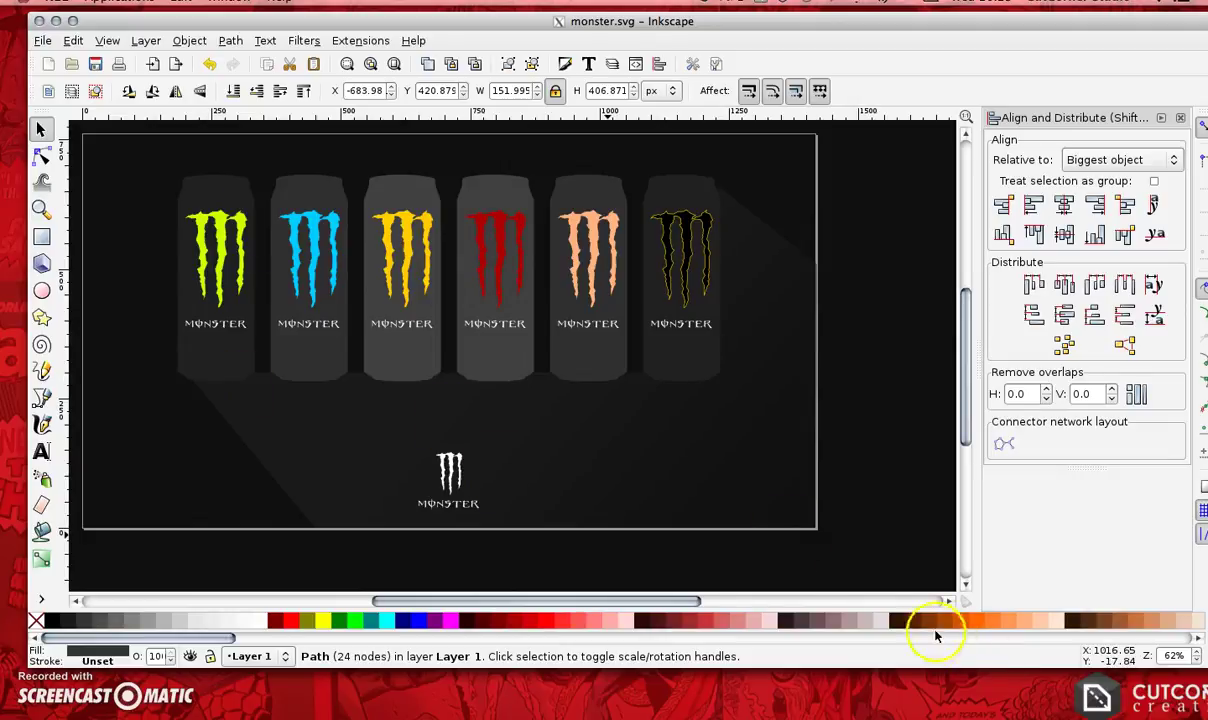
drag(596, 601, 408, 598)
scroll(365, 445, up, 3)
click(372, 457)
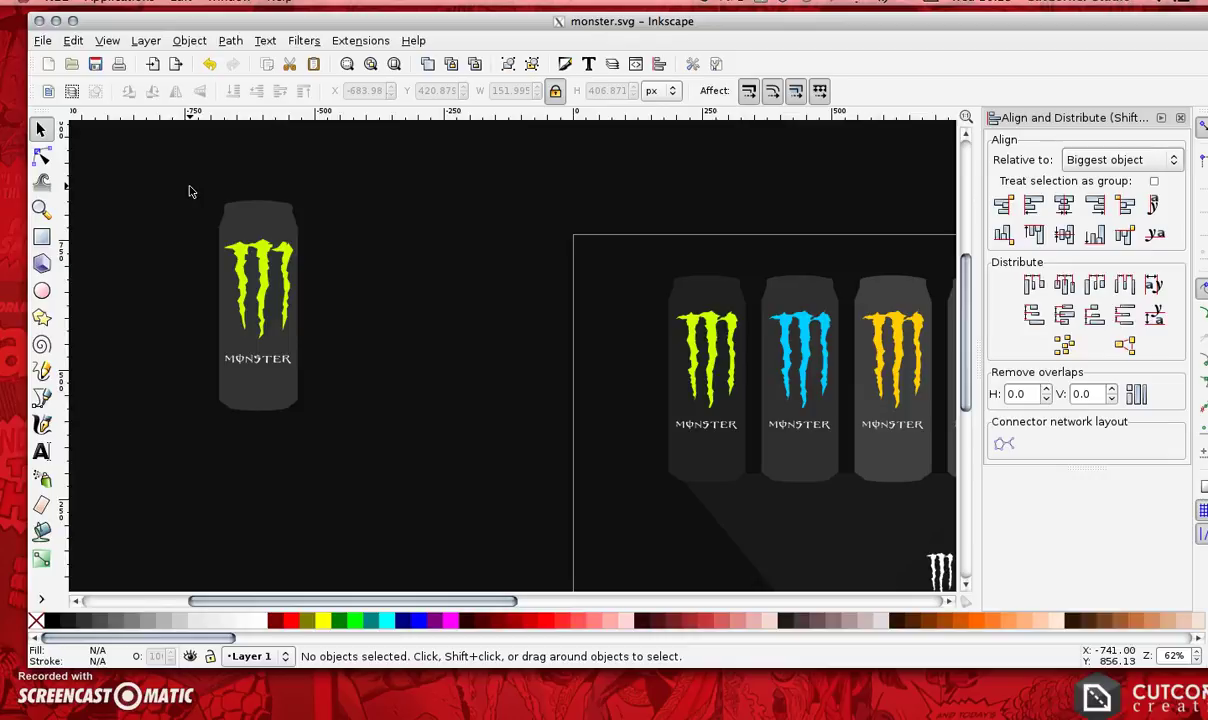
click(362, 550)
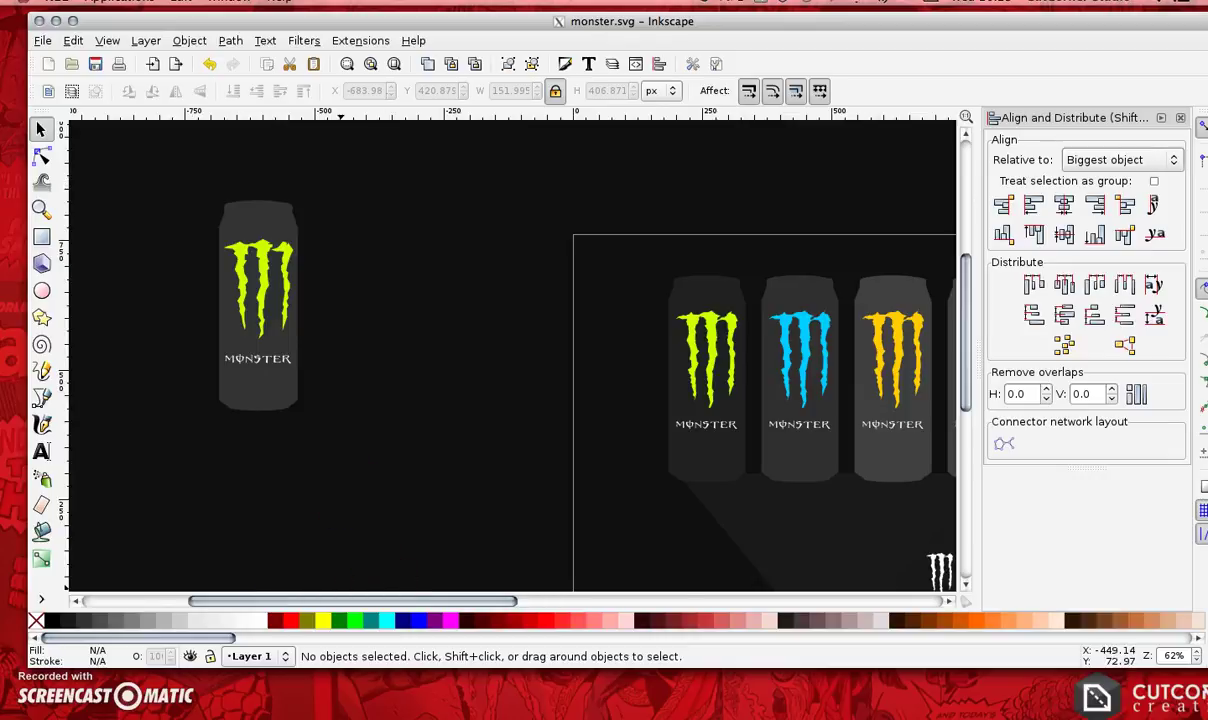